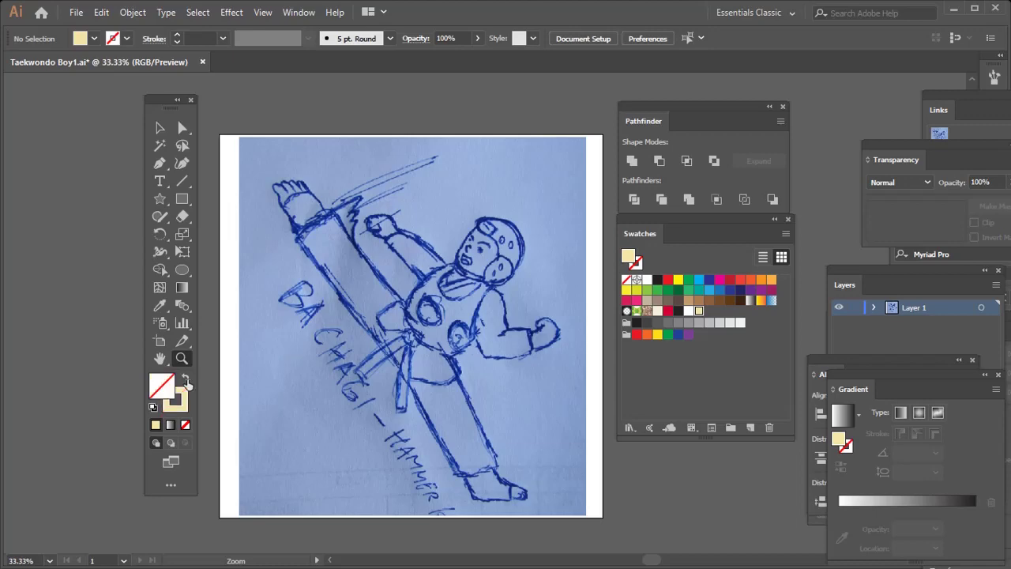
Set fill to None with a red stroke, adjust stroke weight, and zoom into the sketch.
{"action": "left_click", "coordinate": [668, 280]}
{"action": "left_click", "coordinate": [224, 38]}
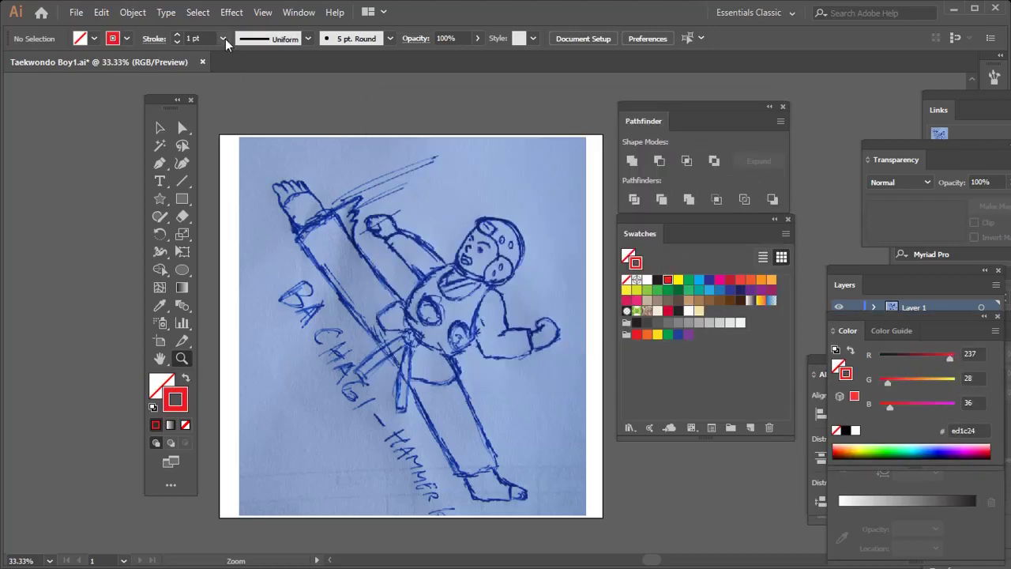
{"action": "left_click", "coordinate": [237, 134]}
{"action": "key", "text": "Tab"}
{"action": "left_click", "coordinate": [497, 284]}
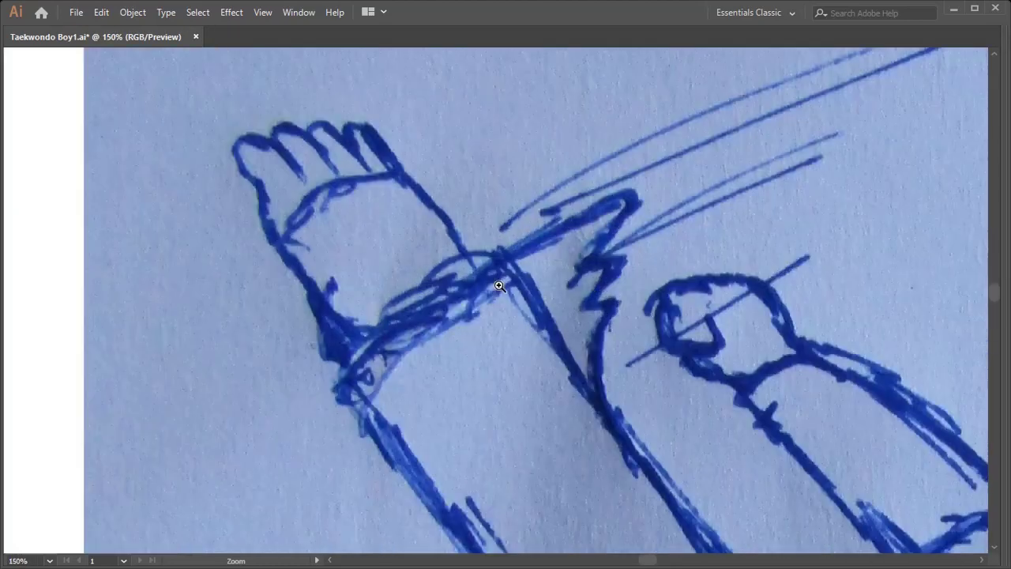
{"action": "key", "text": "p"}
Trace the raised kicking leg, its zigzag motion lines and the belt edge with a pen path.
{"action": "left_click_drag", "start_coordinate": [292, 393], "coordinate": [339, 347]}
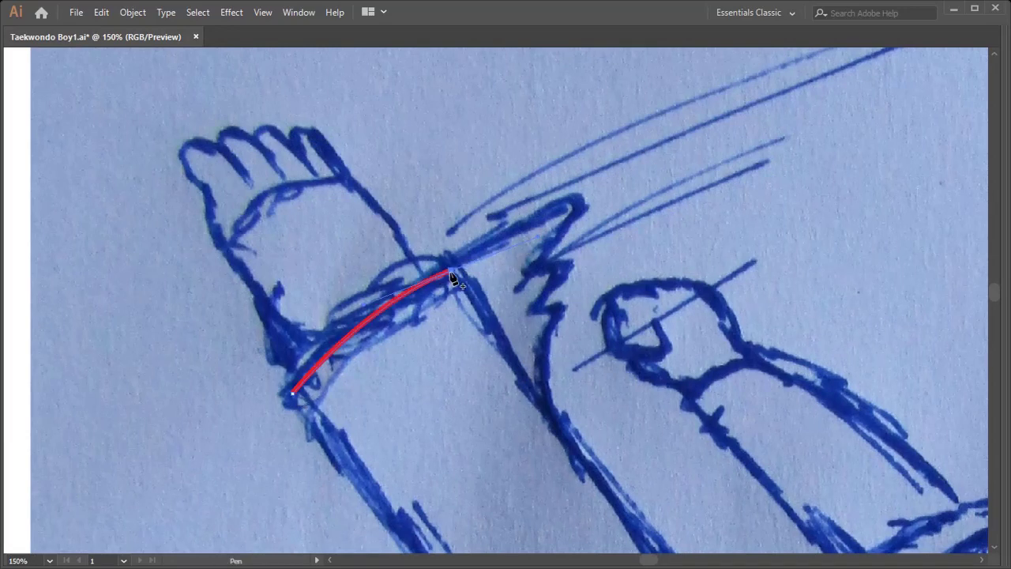
{"action": "left_click", "coordinate": [566, 205]}
{"action": "left_click", "coordinate": [521, 288]}
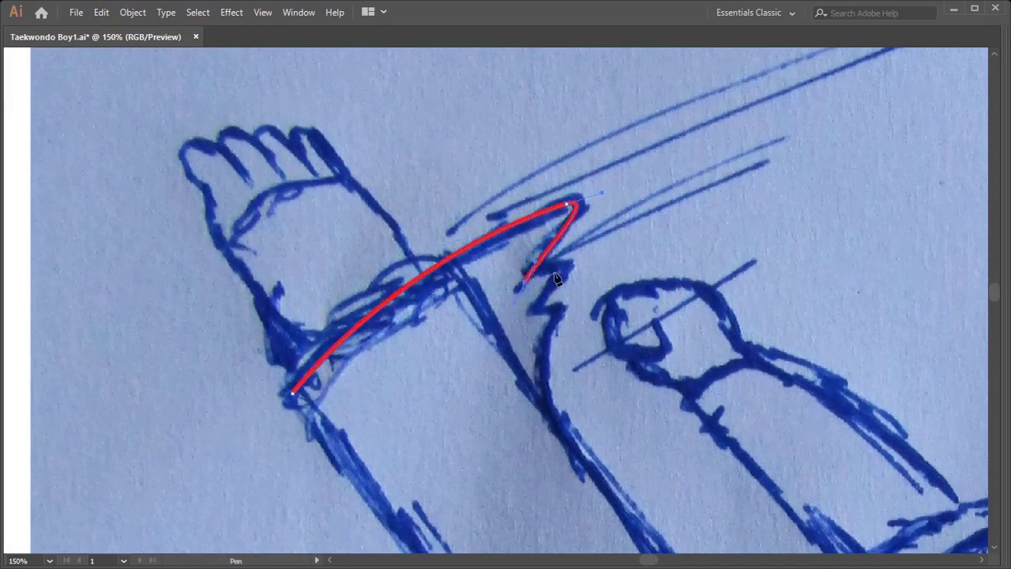
{"action": "left_click", "coordinate": [564, 271]}
{"action": "scroll", "coordinate": [552, 403], "scroll_direction": "down", "scroll_amount": 5}
{"action": "scroll", "coordinate": [545, 293], "scroll_direction": "right", "scroll_amount": 3}
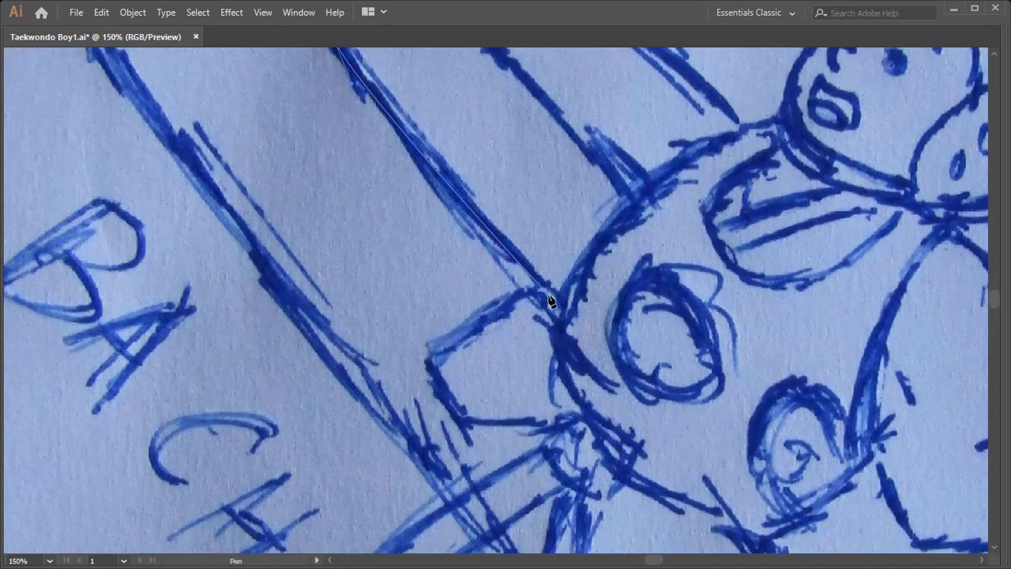
{"action": "left_click", "coordinate": [543, 286]}
{"action": "left_click", "coordinate": [431, 360]}
{"action": "left_click", "coordinate": [459, 420]}
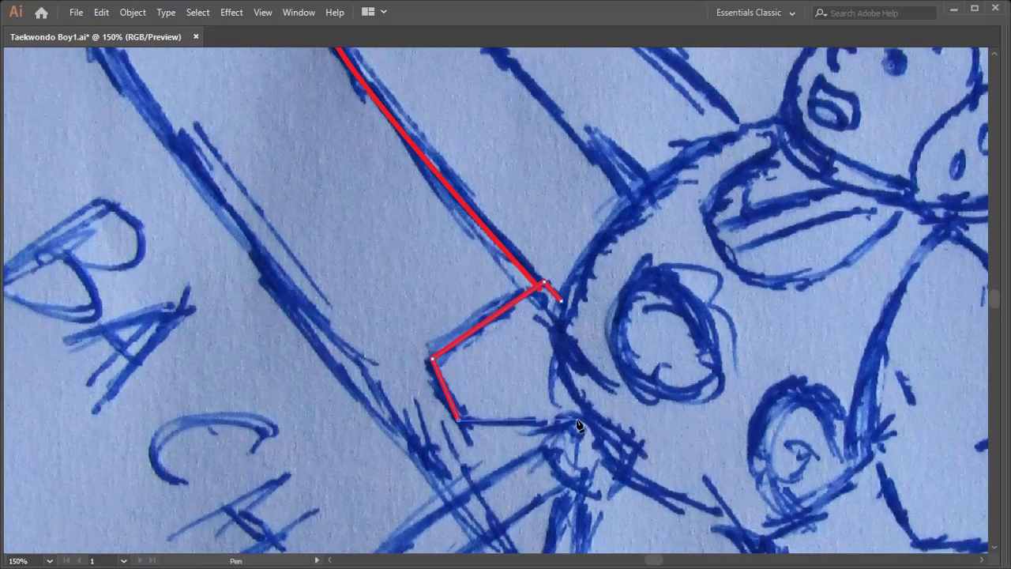
{"action": "left_click", "coordinate": [585, 417]}
{"action": "key", "text": "ctrl+minus"}
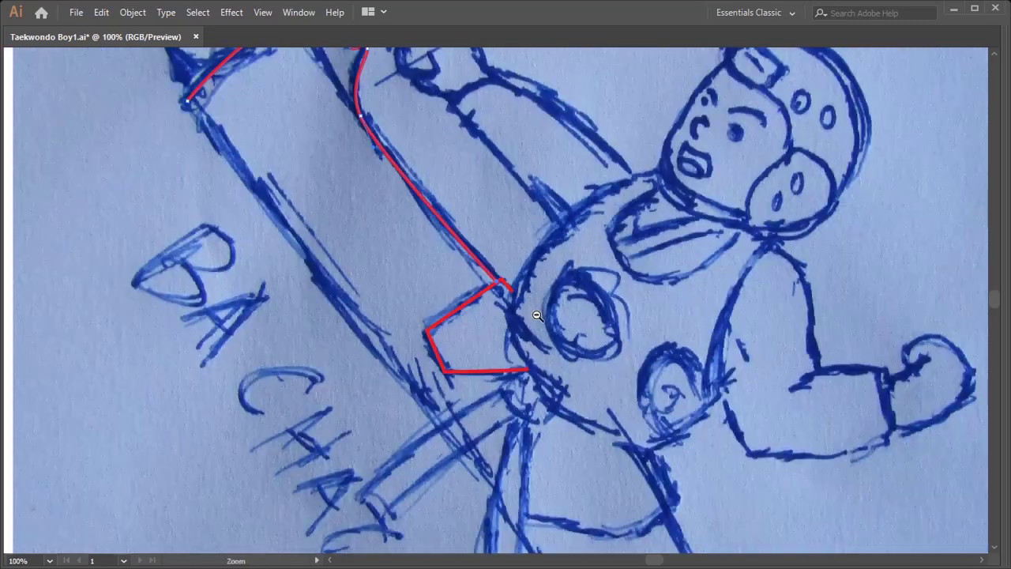
{"action": "key", "text": "Tab"}
Open the Stroke panel from the Window menu and dock it with the other panels.
{"action": "key", "text": "a"}
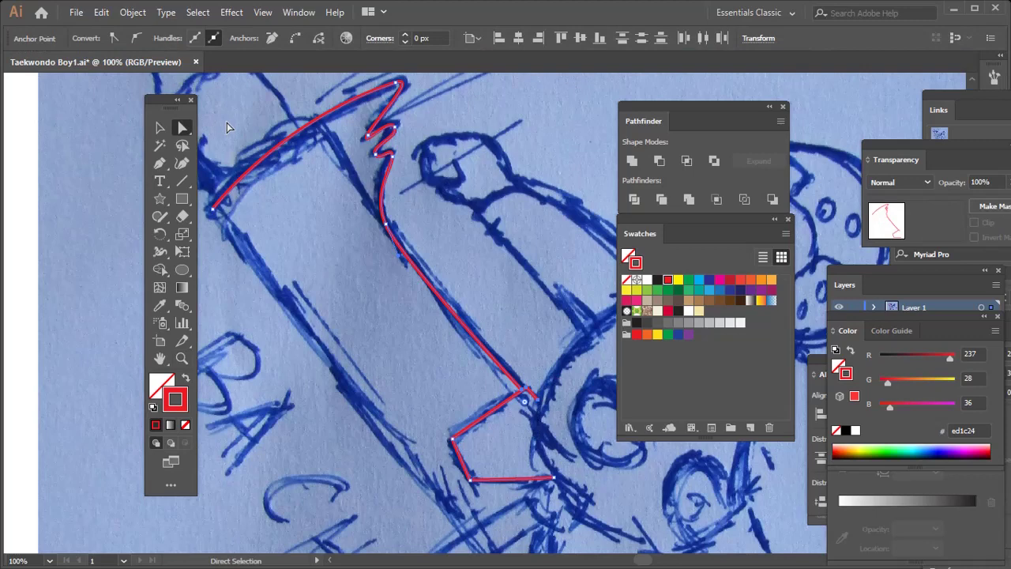
{"action": "key", "text": "v"}
{"action": "left_click", "coordinate": [298, 12]}
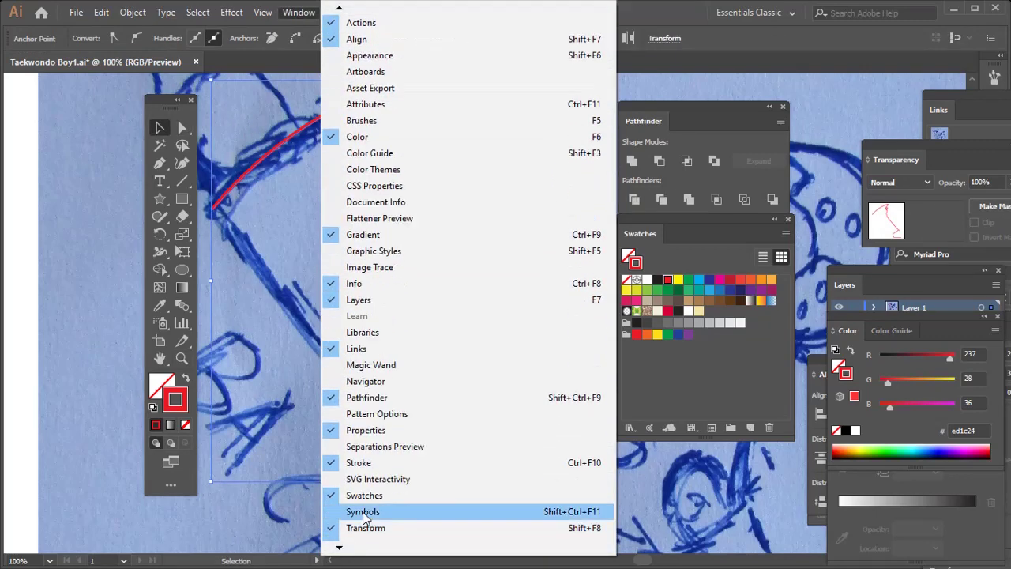
{"action": "left_click", "coordinate": [358, 462]}
{"action": "mouse_move", "coordinate": [853, 384]}
{"action": "left_mouse_down"}
{"action": "mouse_move", "coordinate": [422, 206]}
{"action": "mouse_move", "coordinate": [782, 372]}
{"action": "left_mouse_up"}
{"action": "key", "text": "Tab"}
Trace a red outline from the neck down the chest and belly to the armpit.
{"action": "key", "text": "a"}
{"action": "key", "text": "ctrl+plus"}
{"action": "key", "text": "p"}
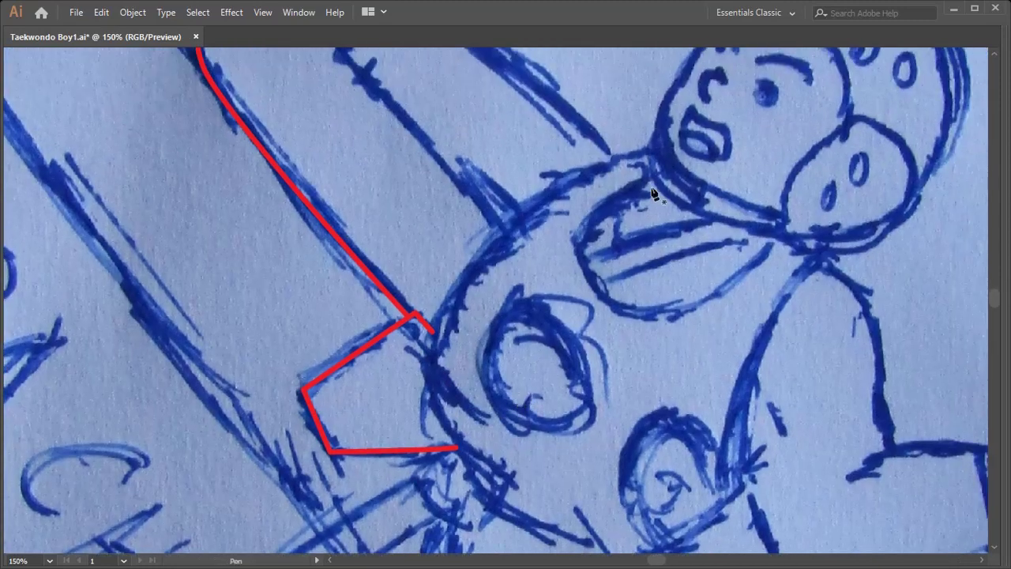
{"action": "left_click", "coordinate": [648, 152]}
{"action": "left_click_drag", "start_coordinate": [434, 348], "coordinate": [423, 452]}
{"action": "left_click_drag", "start_coordinate": [447, 245], "coordinate": [454, 202]}
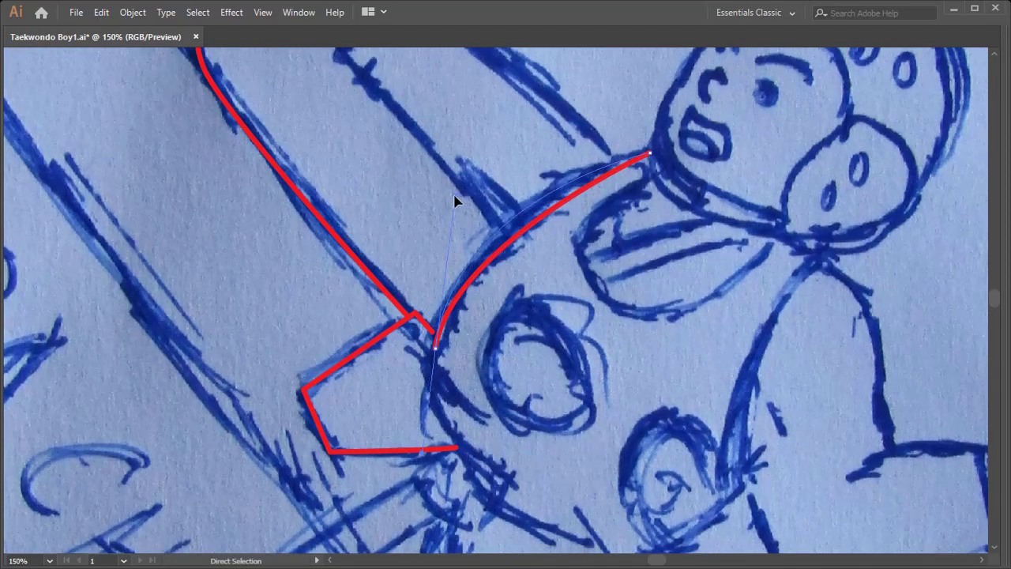
{"action": "scroll", "coordinate": [442, 280], "scroll_direction": "down", "scroll_amount": 2}
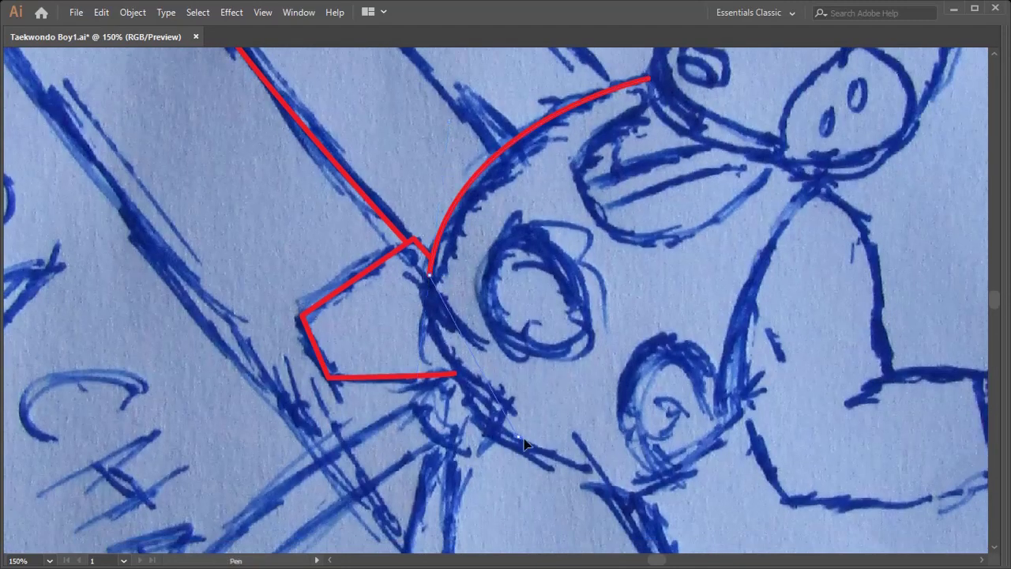
{"action": "left_click", "coordinate": [638, 496]}
{"action": "left_click", "coordinate": [739, 412]}
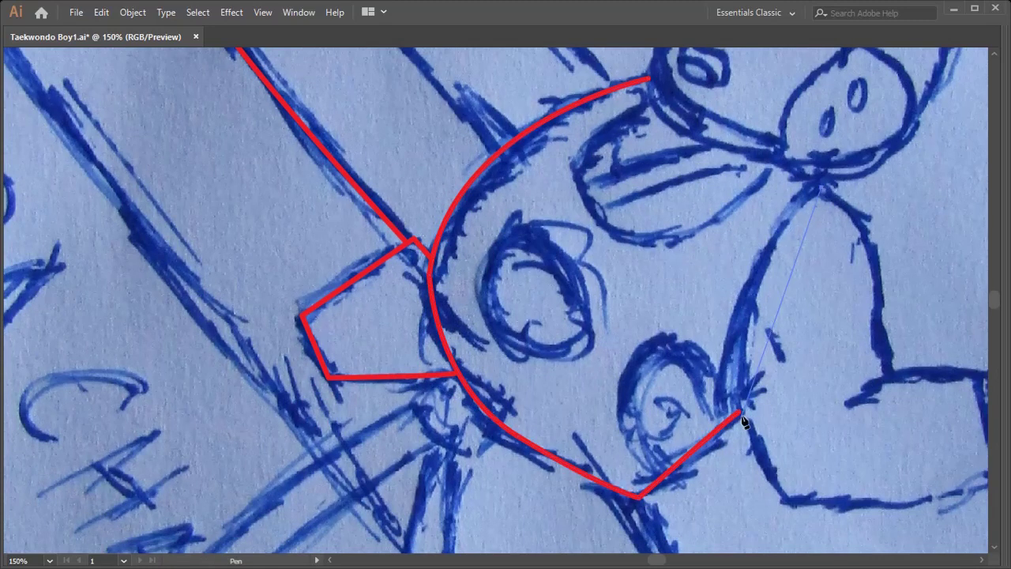
{"action": "left_click", "coordinate": [821, 194]}
Outline the bent upper arm from the shoulder down to the wrist.
{"action": "scroll", "coordinate": [716, 427], "scroll_direction": "right", "scroll_amount": 2}
{"action": "left_click_drag", "start_coordinate": [679, 365], "coordinate": [668, 332]}
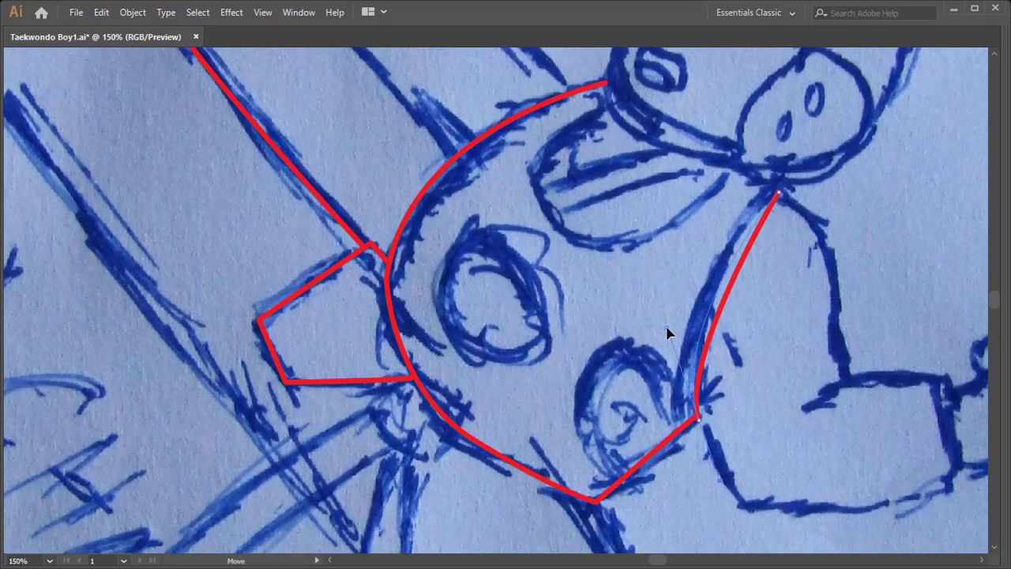
{"action": "key", "text": "p"}
{"action": "scroll", "coordinate": [686, 400], "scroll_direction": "right", "scroll_amount": 2}
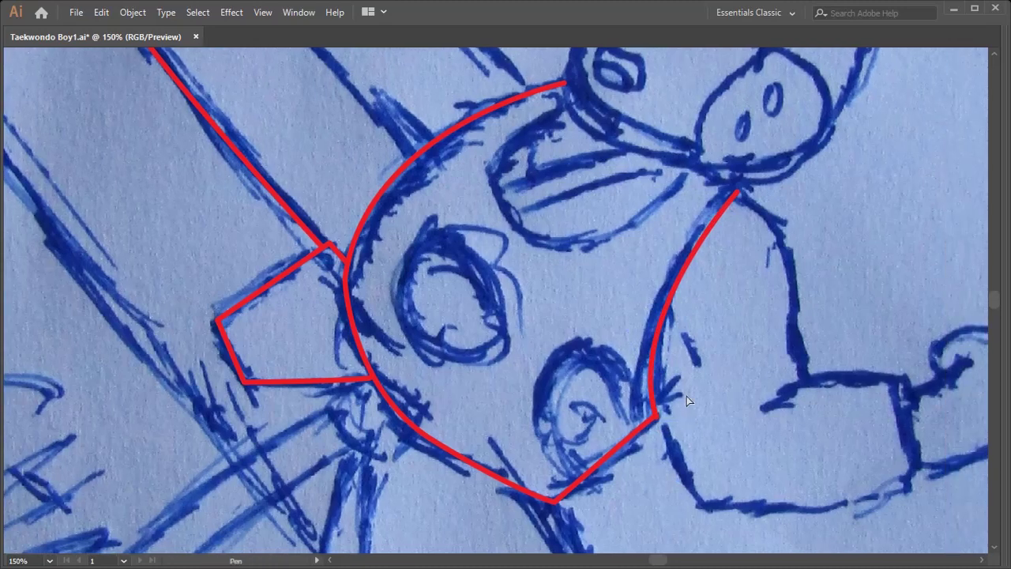
{"action": "left_click_drag", "start_coordinate": [672, 440], "coordinate": [544, 356]}
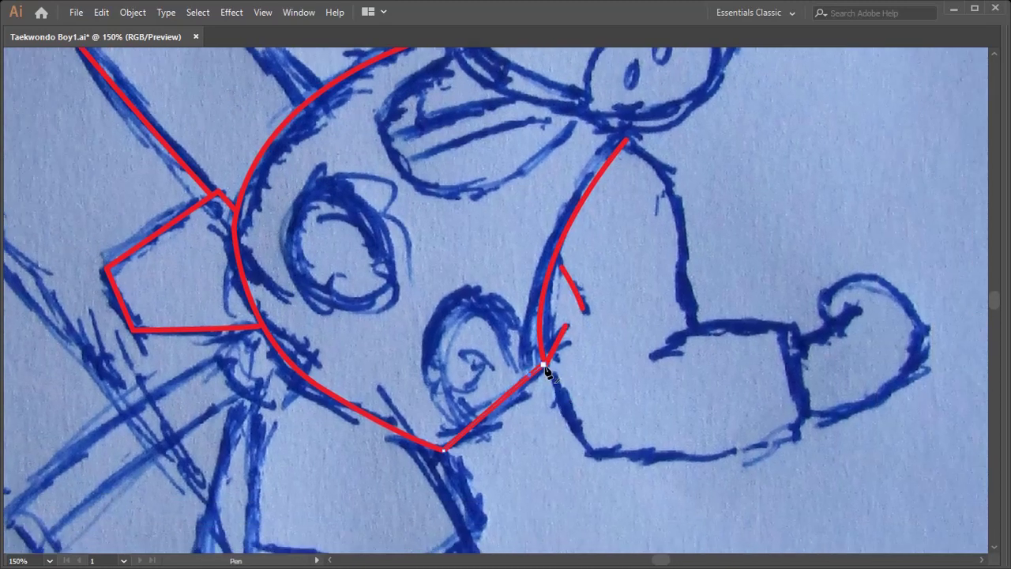
{"action": "left_click", "coordinate": [591, 454]}
{"action": "left_click", "coordinate": [799, 424]}
{"action": "left_click", "coordinate": [786, 330]}
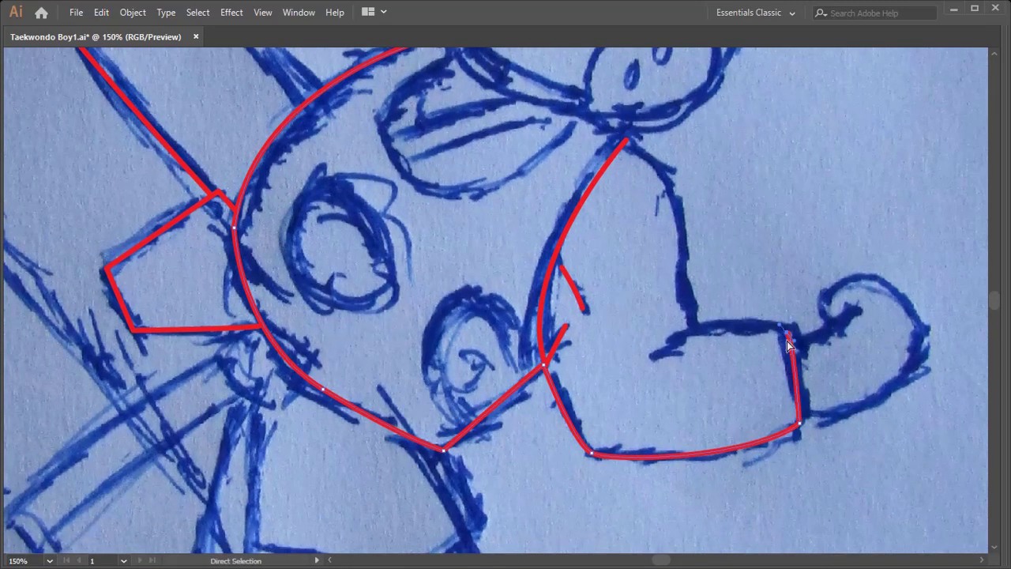
{"action": "left_click", "coordinate": [652, 356]}
{"action": "left_click", "coordinate": [682, 353], "text": "ctrl"}
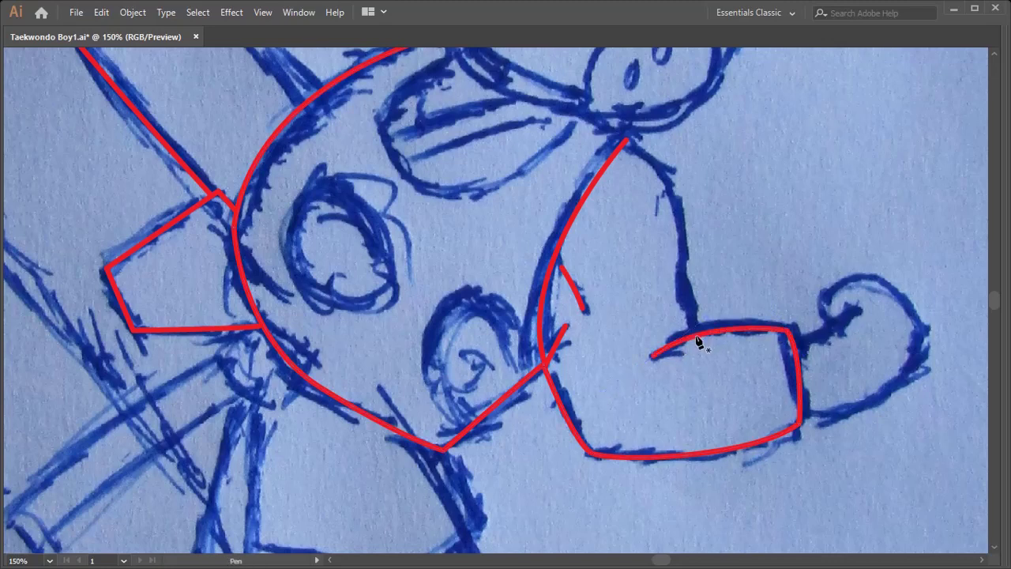
Draw a U-shaped collar curve below the neck.
{"action": "left_click_drag", "start_coordinate": [698, 341], "coordinate": [698, 398]}
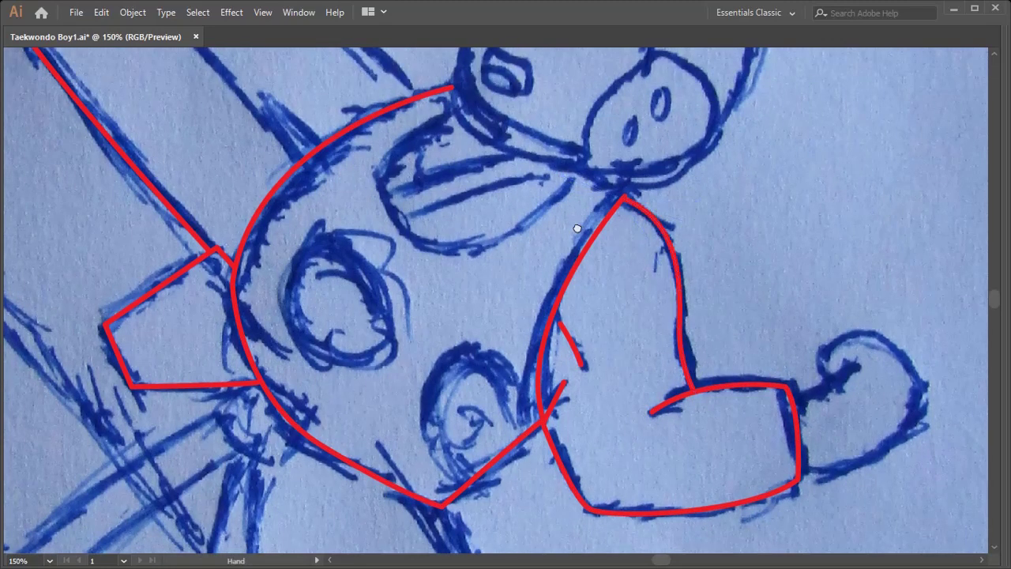
{"action": "left_click_drag", "start_coordinate": [577, 229], "coordinate": [609, 300]}
{"action": "left_click", "coordinate": [608, 250]}
{"action": "mouse_move", "coordinate": [489, 183]}
{"action": "left_mouse_down"}
{"action": "mouse_move", "coordinate": [442, 276]}
{"action": "mouse_move", "coordinate": [447, 336]}
{"action": "left_mouse_up"}
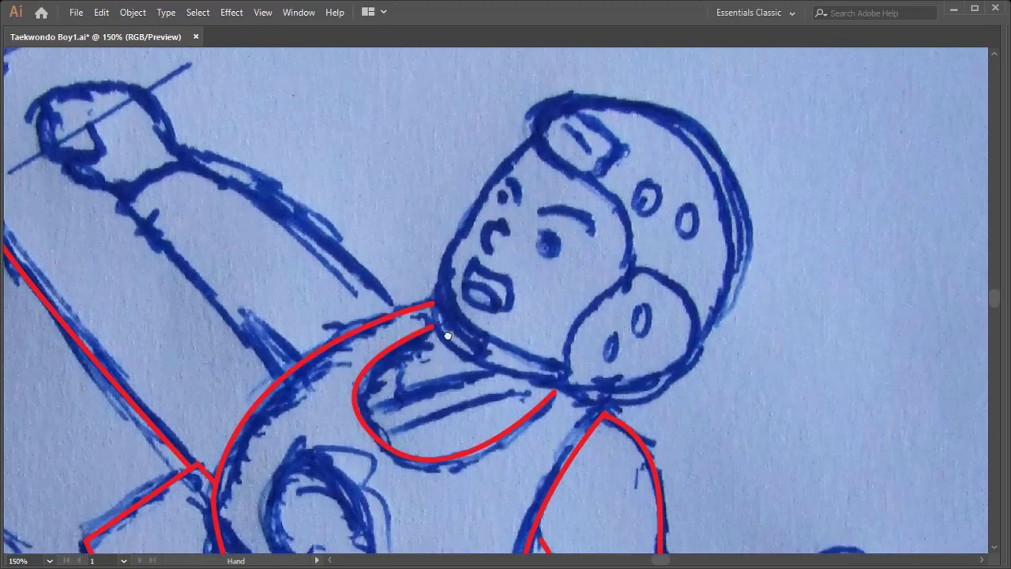
Outline the face edge, ear and helmet, closing the shape at the chin.
{"action": "left_click", "coordinate": [530, 147]}
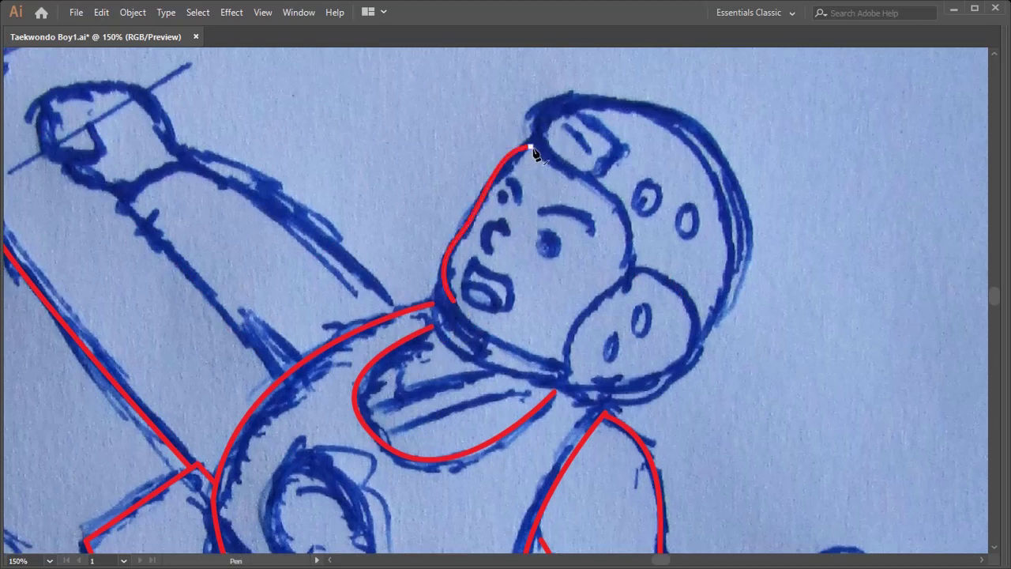
{"action": "left_click", "coordinate": [631, 272]}
{"action": "left_click", "coordinate": [569, 387]}
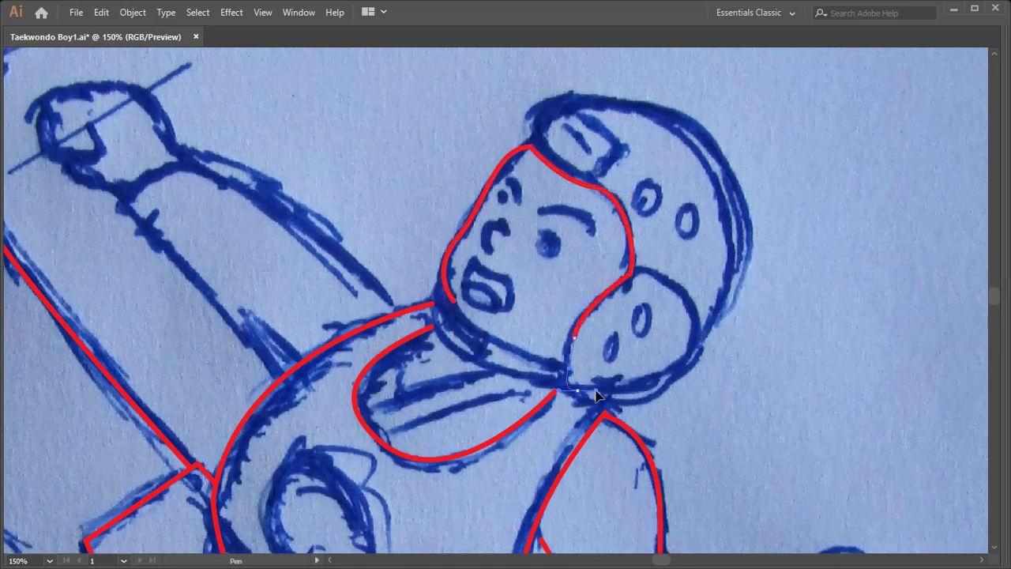
{"action": "left_click_drag", "start_coordinate": [631, 273], "coordinate": [619, 285]}
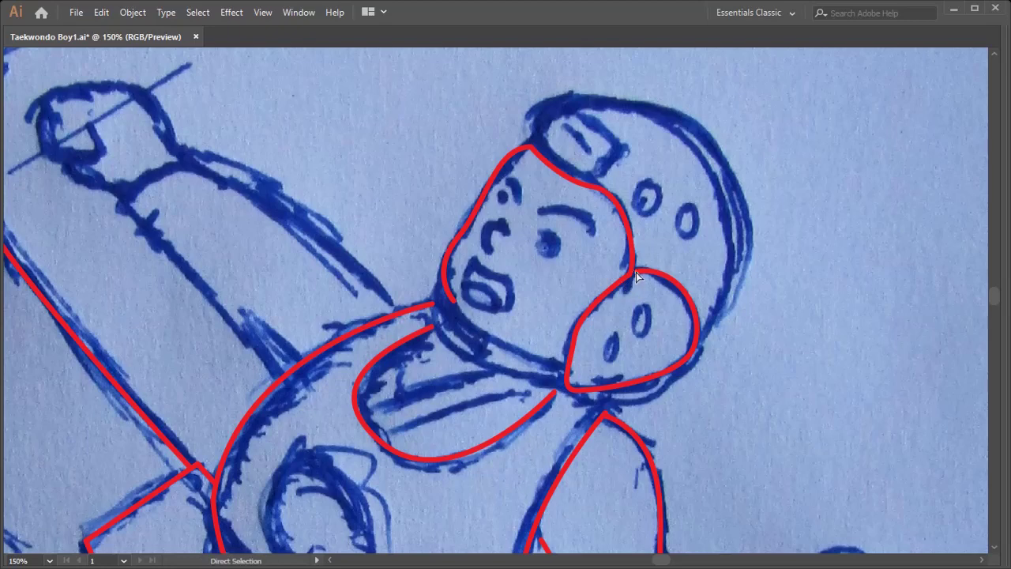
{"action": "scroll", "coordinate": [557, 269], "scroll_direction": "up", "scroll_amount": 2}
{"action": "left_click_drag", "start_coordinate": [525, 151], "coordinate": [598, 153]}
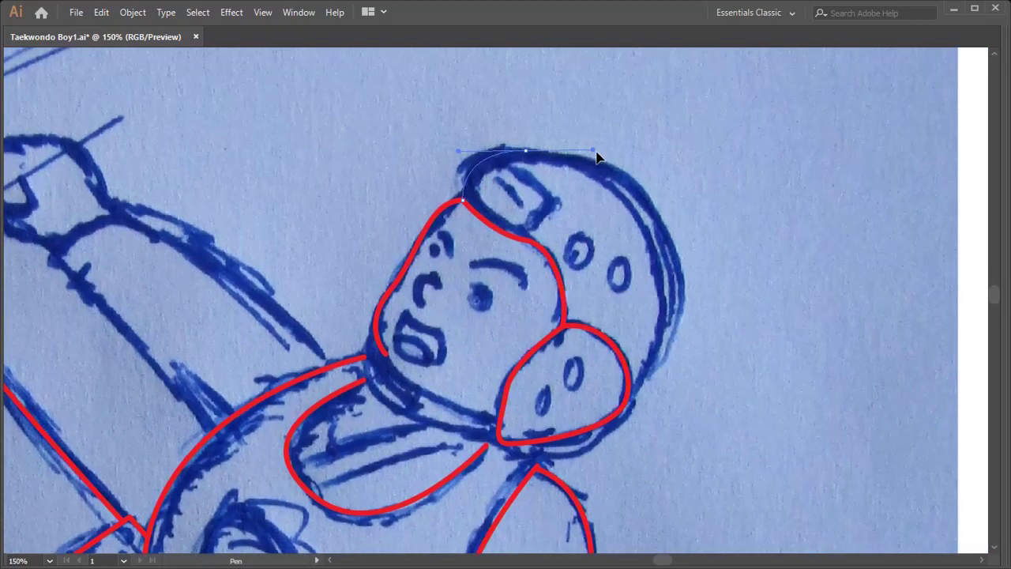
{"action": "left_click_drag", "start_coordinate": [662, 235], "coordinate": [686, 290]}
{"action": "scroll", "coordinate": [693, 255], "scroll_direction": "down", "scroll_amount": 2}
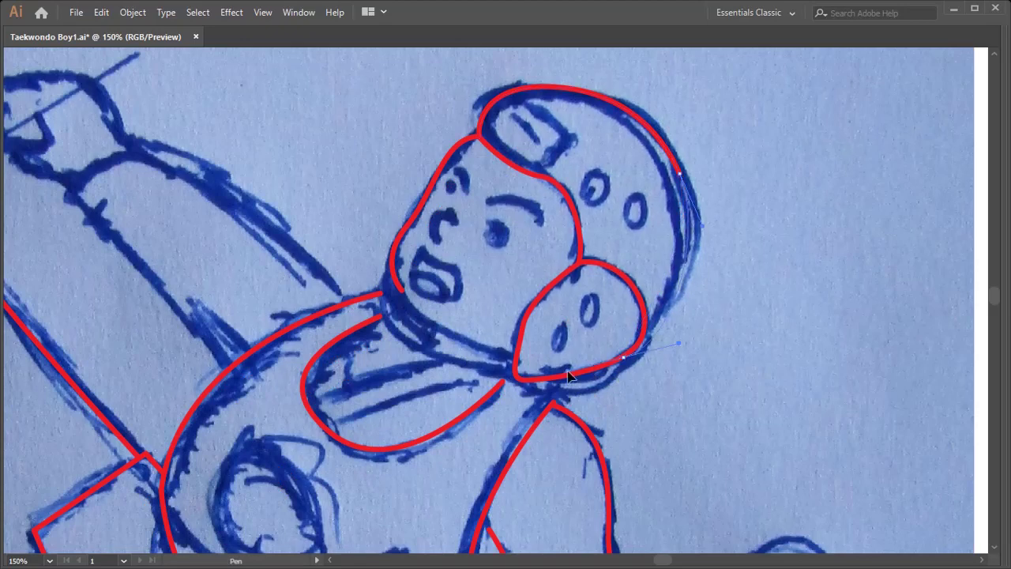
{"action": "left_click_drag", "start_coordinate": [622, 358], "coordinate": [552, 399]}
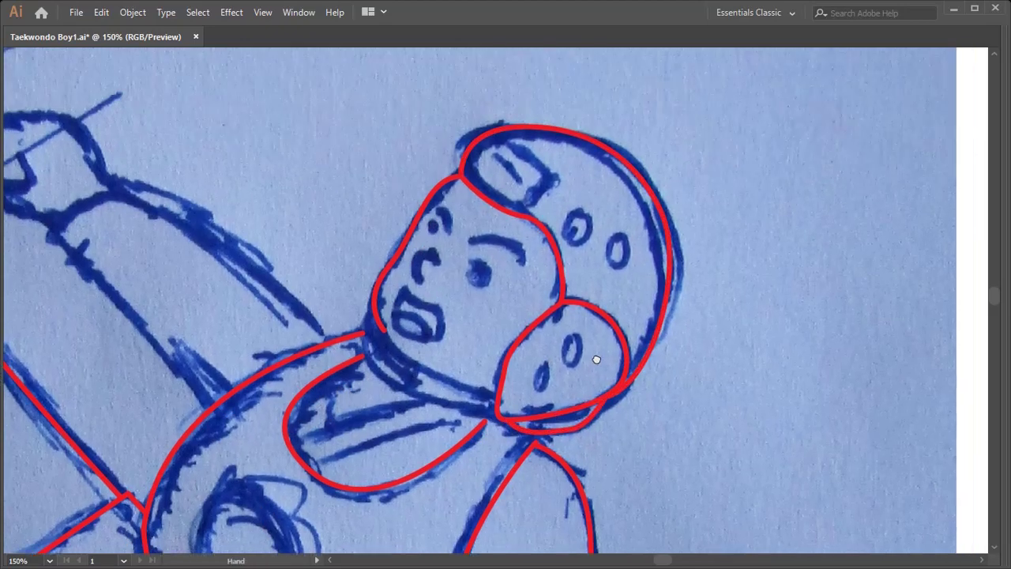
{"action": "scroll", "coordinate": [553, 364], "scroll_direction": "up", "scroll_amount": 2}
{"action": "scroll", "coordinate": [474, 348], "scroll_direction": "down", "scroll_amount": 1}
{"action": "left_click", "coordinate": [399, 318]}
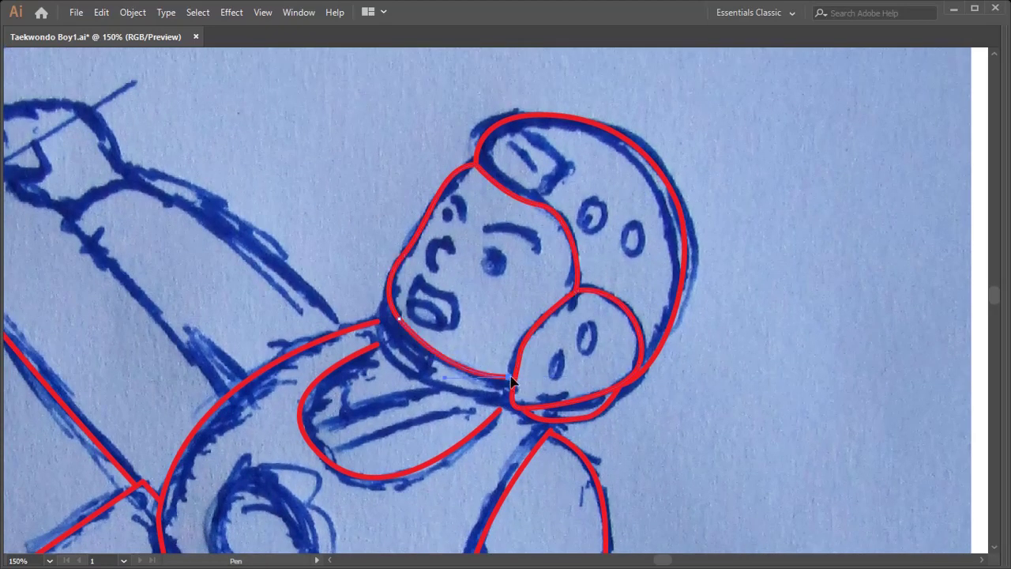
Trace the neck and the curved collar line across it.
{"action": "left_click_drag", "start_coordinate": [385, 317], "coordinate": [418, 306]}
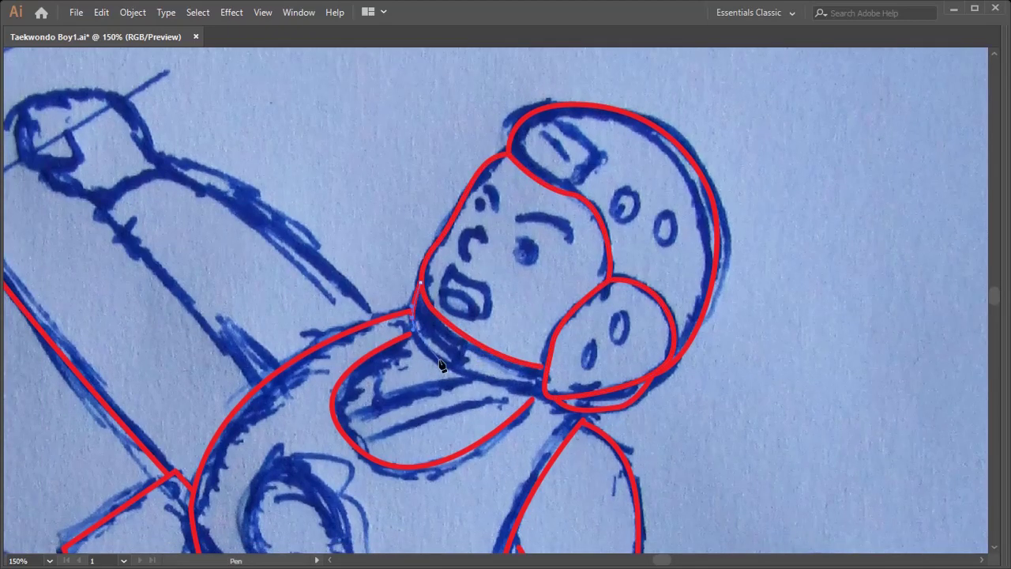
{"action": "left_click_drag", "start_coordinate": [441, 364], "coordinate": [474, 347]}
{"action": "left_click", "coordinate": [543, 389]}
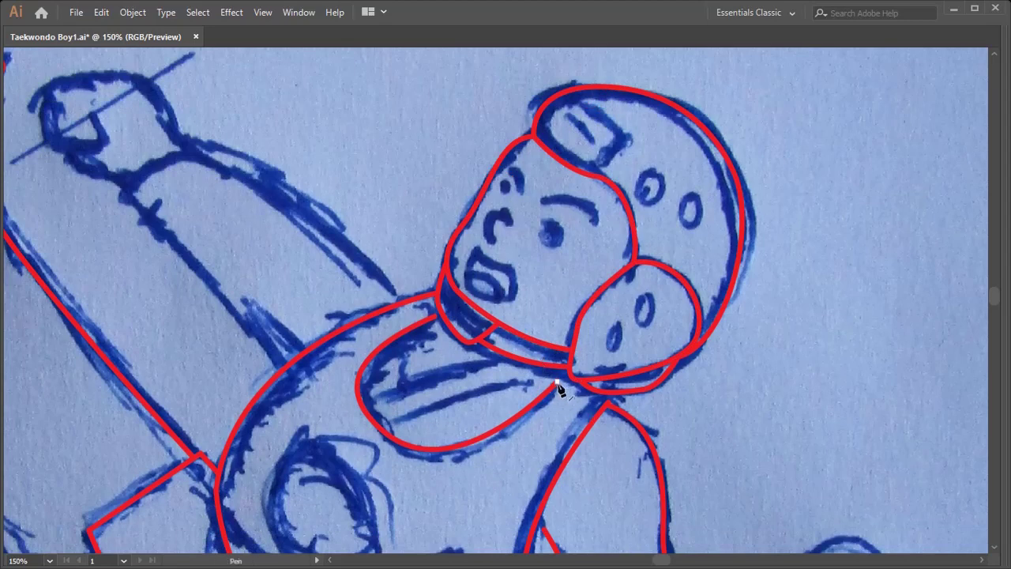
{"action": "left_click", "coordinate": [609, 402], "text": "ctrl"}
{"action": "left_click", "coordinate": [609, 412], "text": "ctrl"}
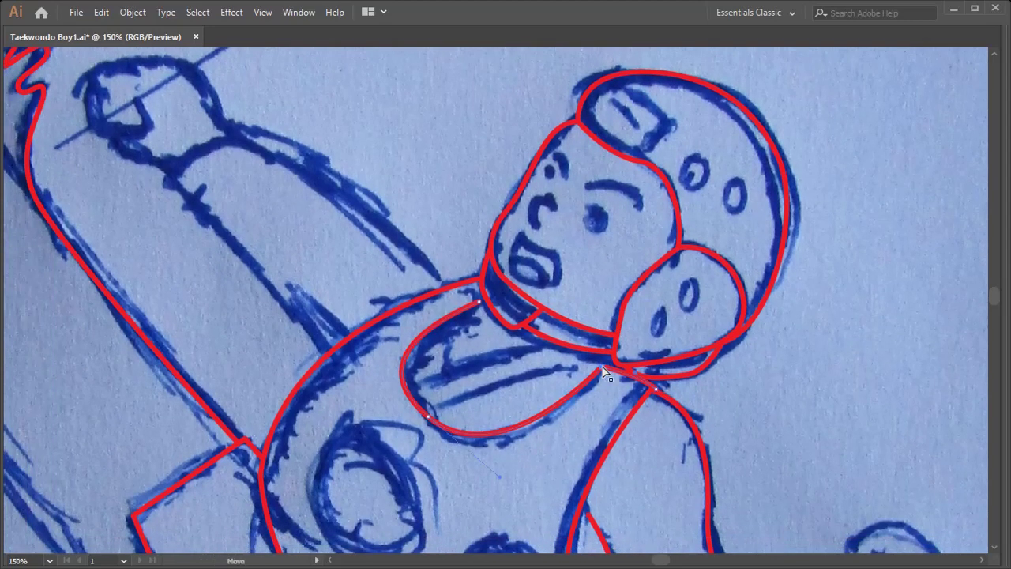
{"action": "left_click", "coordinate": [427, 415]}
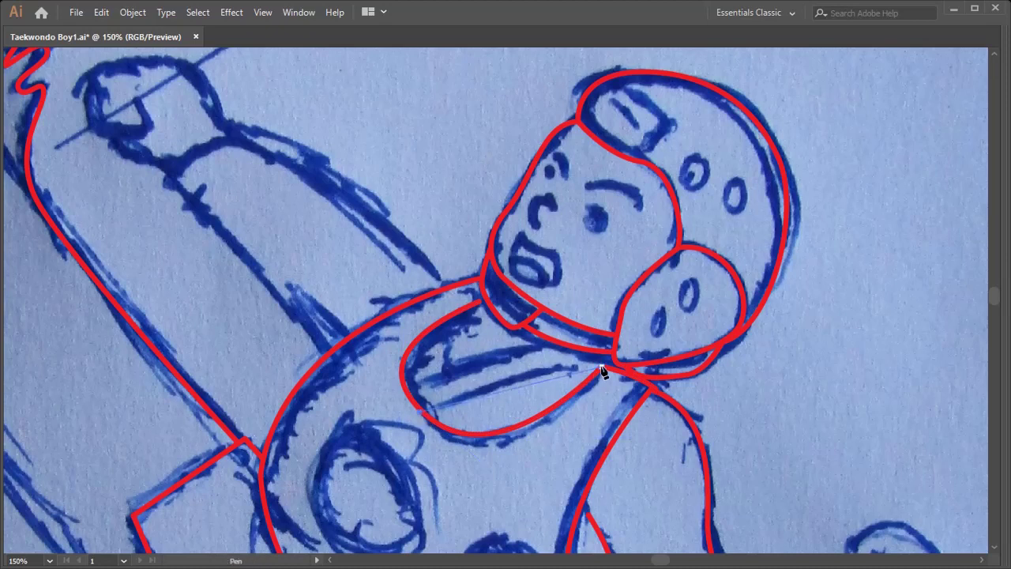
{"action": "left_click", "coordinate": [602, 373]}
{"action": "left_click", "coordinate": [627, 373]}
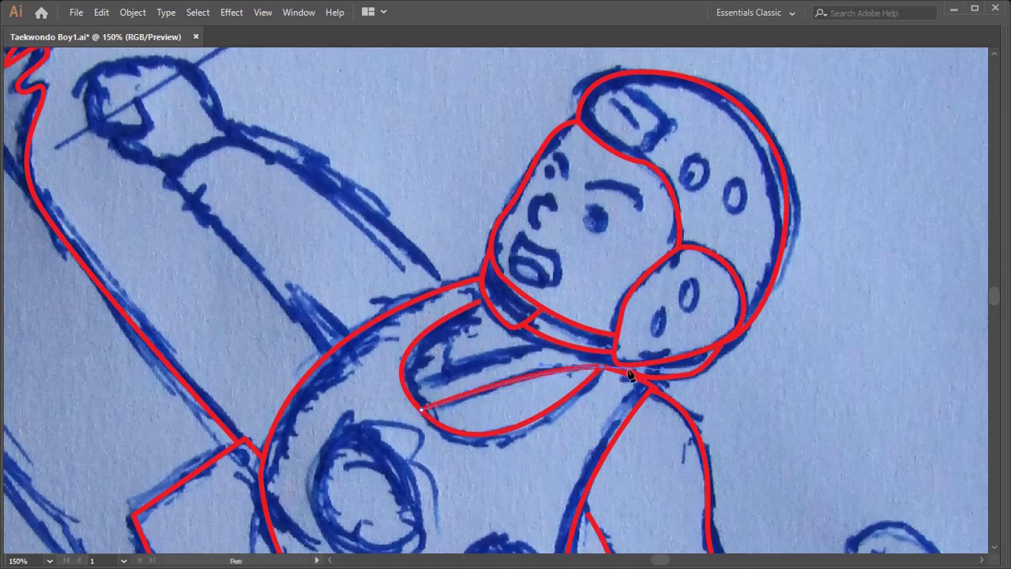
{"action": "left_click", "coordinate": [405, 384]}
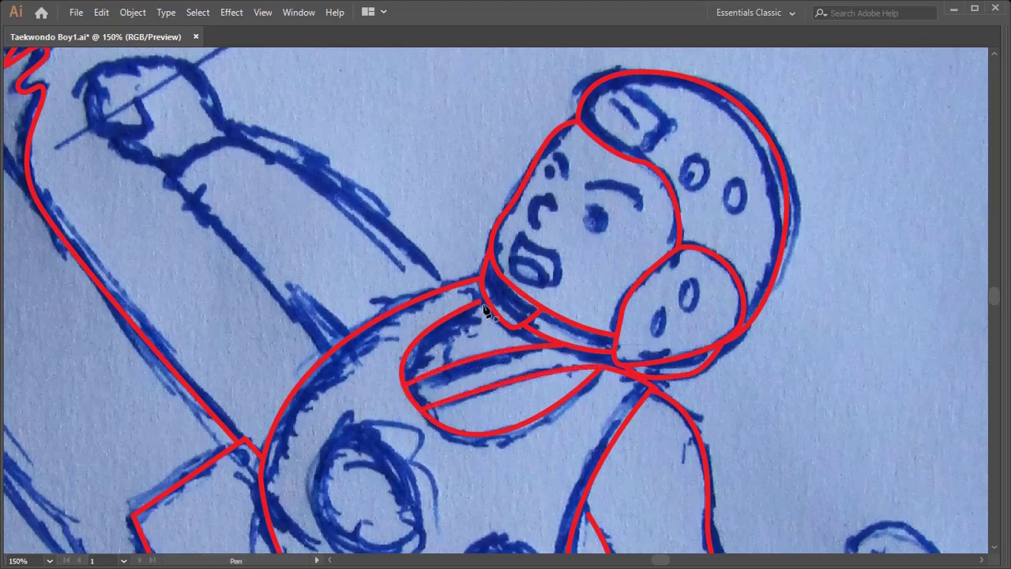
{"action": "mouse_move", "coordinate": [483, 310]}
{"action": "left_mouse_down"}
{"action": "mouse_move", "coordinate": [453, 370]}
{"action": "mouse_move", "coordinate": [432, 384]}
{"action": "left_mouse_up"}
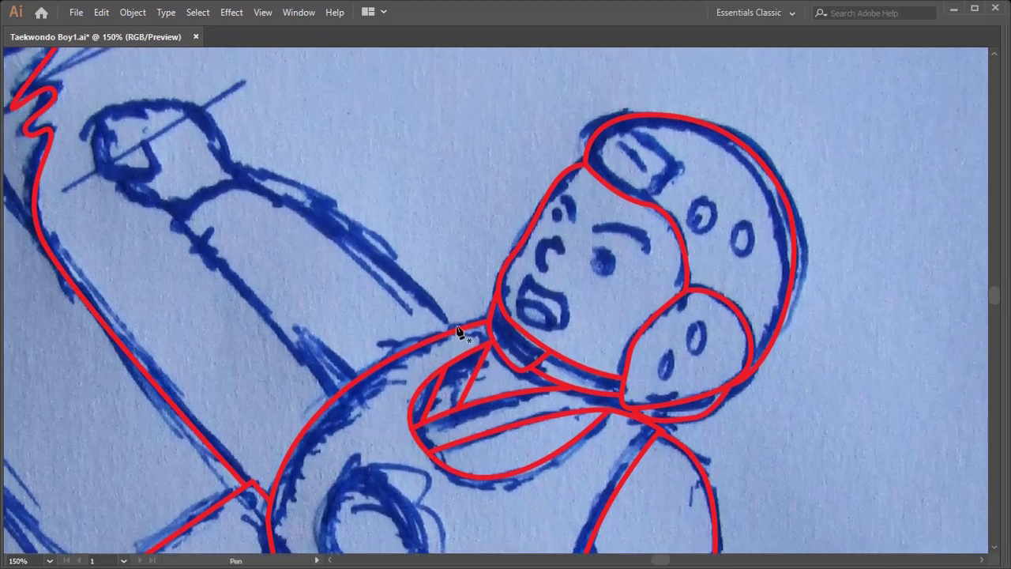
Outline the raised arm's top and lower edges toward the fist.
{"action": "left_click", "coordinate": [456, 330]}
{"action": "left_click_drag", "start_coordinate": [456, 330], "coordinate": [518, 342]}
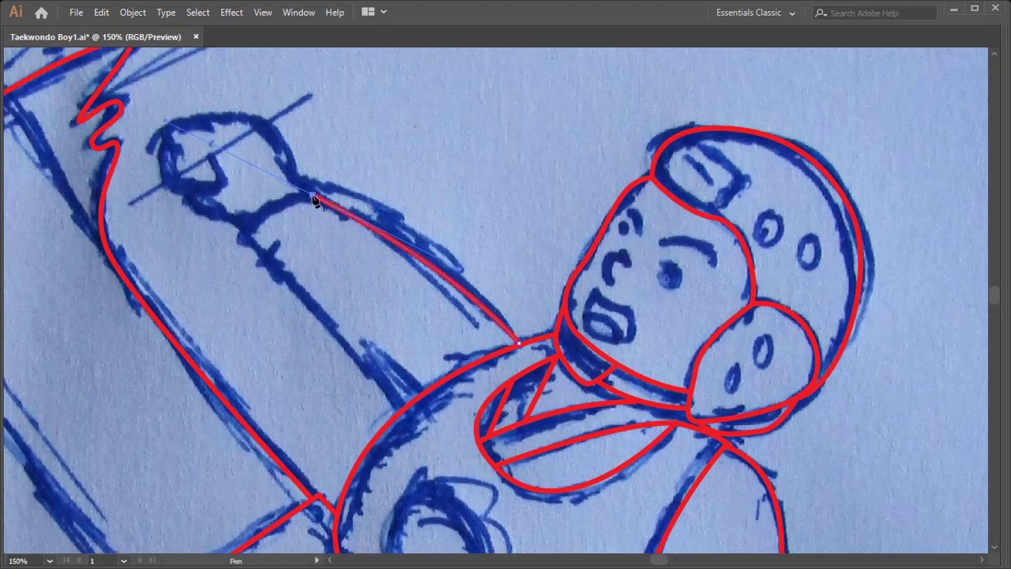
{"action": "left_click_drag", "start_coordinate": [312, 196], "coordinate": [251, 241]}
{"action": "left_click", "coordinate": [264, 255]}
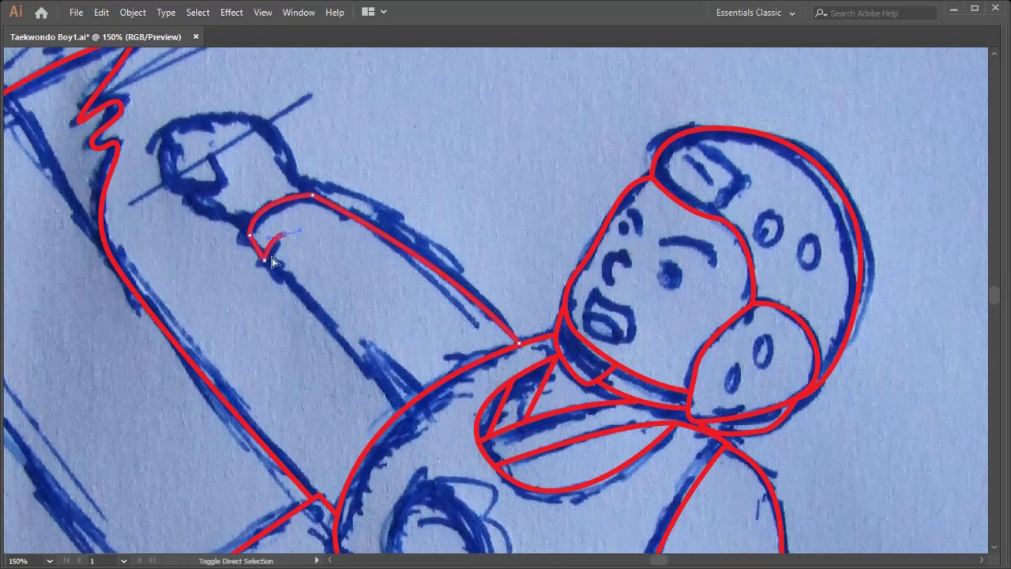
{"action": "left_click", "coordinate": [401, 408]}
{"action": "left_click_drag", "start_coordinate": [402, 338], "coordinate": [462, 445]}
Outline the raised fist with a curled inward stroke.
{"action": "left_click", "coordinate": [320, 224]}
{"action": "left_click_drag", "start_coordinate": [224, 231], "coordinate": [218, 265]}
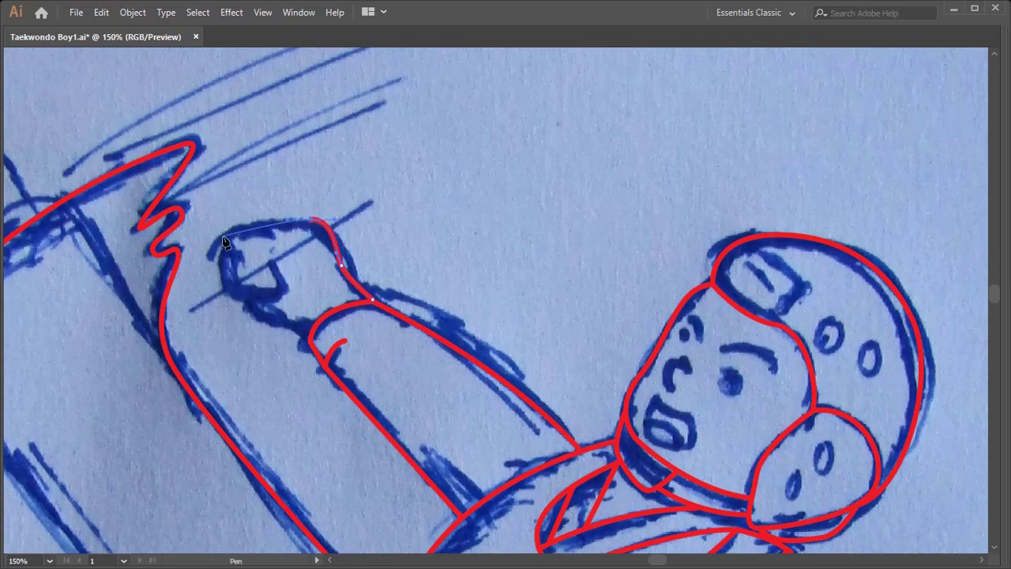
{"action": "left_click_drag", "start_coordinate": [257, 293], "coordinate": [285, 292]}
{"action": "left_click", "coordinate": [271, 261]}
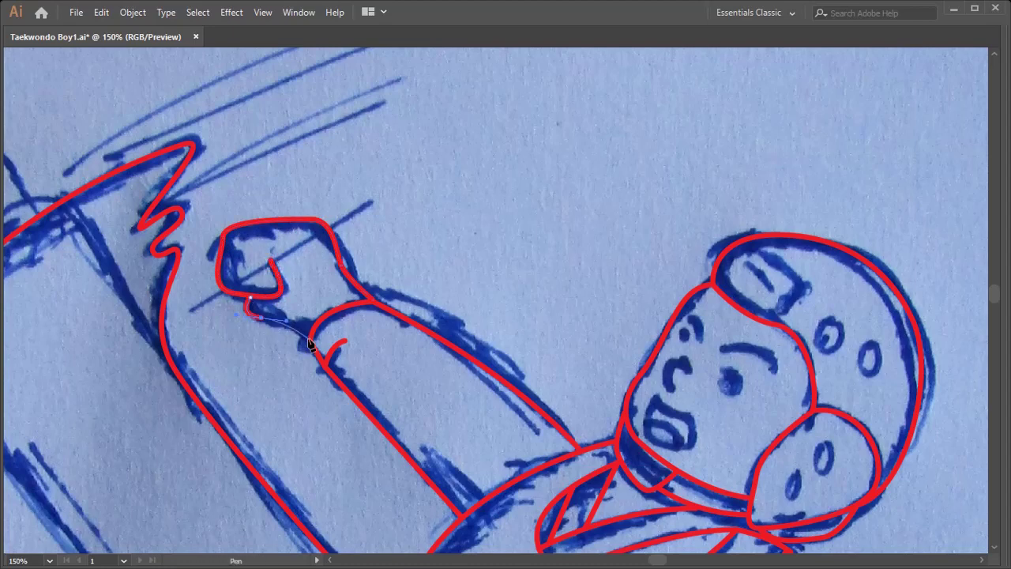
{"action": "scroll", "coordinate": [469, 390], "scroll_direction": "down", "scroll_amount": 3}
{"action": "scroll", "coordinate": [559, 384], "scroll_direction": "down", "scroll_amount": 3}
{"action": "scroll", "coordinate": [587, 384], "scroll_direction": "up", "scroll_amount": 10}
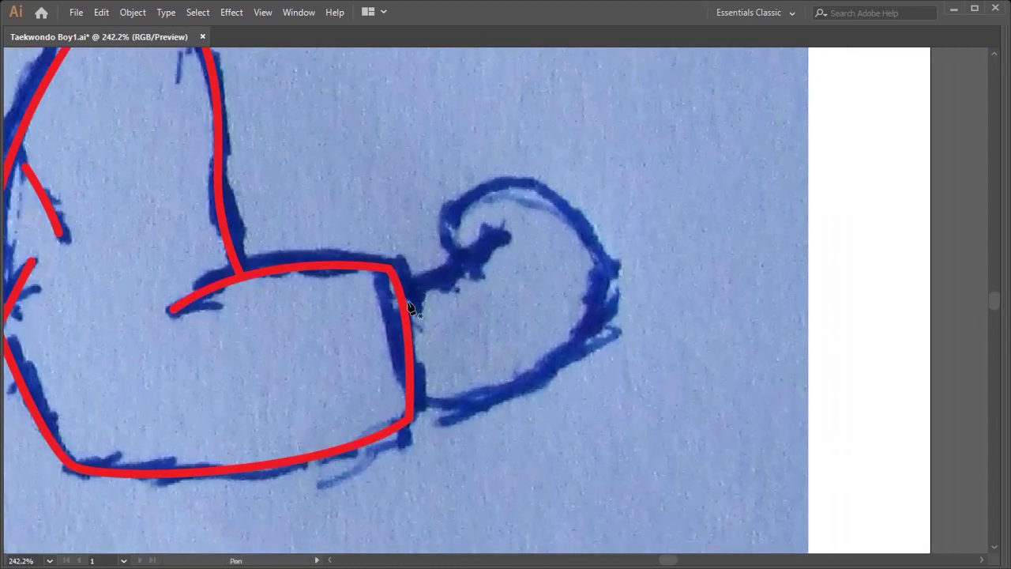
Outline the other fist from its side back to the wrist.
{"action": "left_click", "coordinate": [491, 244]}
{"action": "left_click_drag", "start_coordinate": [485, 188], "coordinate": [525, 189]}
{"action": "left_click_drag", "start_coordinate": [601, 306], "coordinate": [588, 336]}
{"action": "left_click_drag", "start_coordinate": [412, 406], "coordinate": [302, 403]}
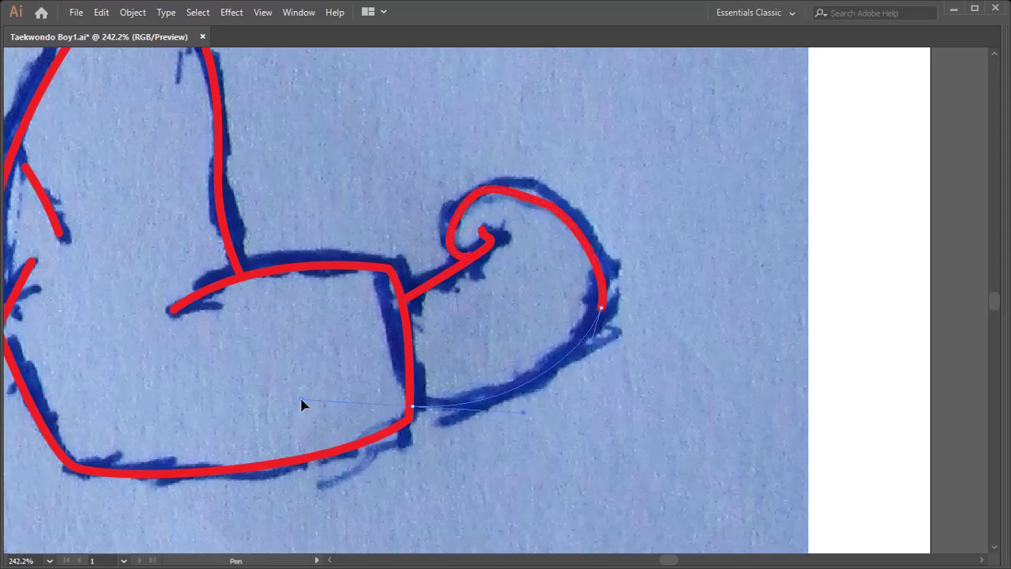
{"action": "scroll", "coordinate": [410, 348], "scroll_direction": "down", "scroll_amount": 4}
{"action": "scroll", "coordinate": [419, 384], "scroll_direction": "up", "scroll_amount": 1}
Draw the small closed belt knot shape.
{"action": "scroll", "coordinate": [471, 296], "scroll_direction": "up", "scroll_amount": 2}
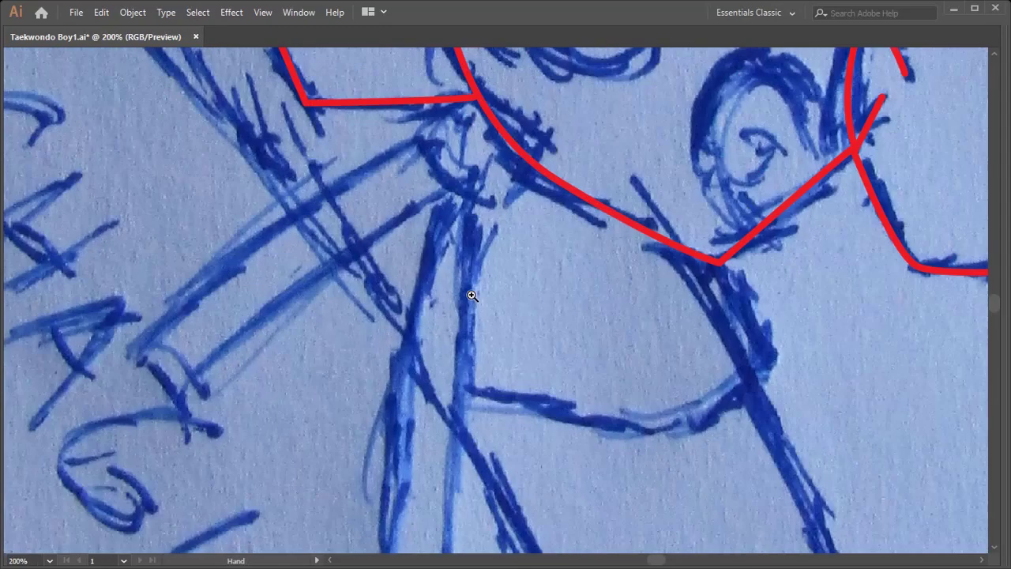
{"action": "scroll", "coordinate": [472, 295], "scroll_direction": "up", "scroll_amount": 1}
{"action": "left_click", "coordinate": [395, 199]}
{"action": "left_click", "coordinate": [426, 237]}
{"action": "left_click", "coordinate": [490, 207]}
{"action": "left_click", "coordinate": [413, 156]}
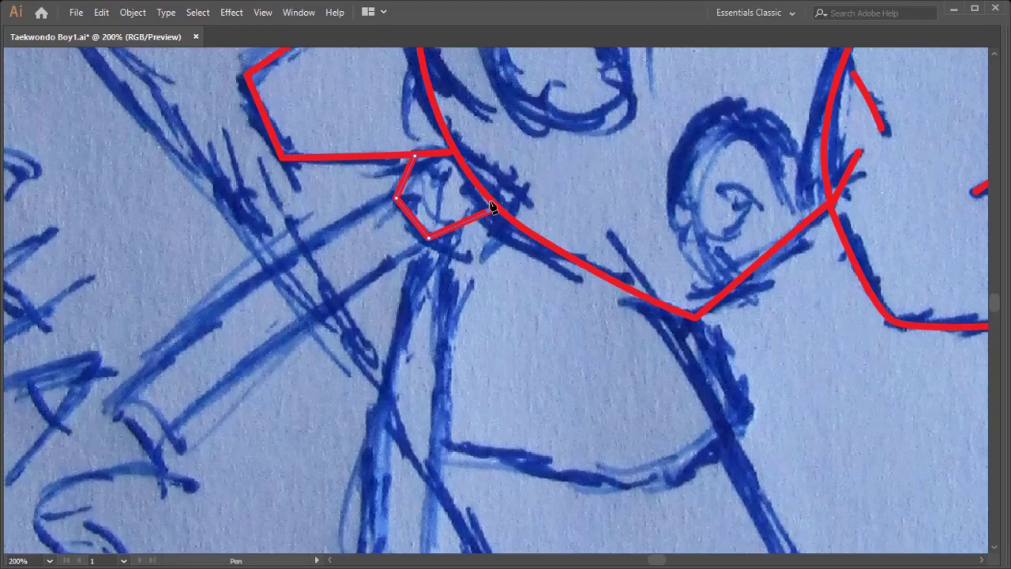
{"action": "left_click", "coordinate": [449, 153], "text": "ctrl"}
{"action": "left_click", "coordinate": [456, 185], "text": "ctrl"}
{"action": "key", "text": "o"}
Outline the long belt band with a curved end.
{"action": "scroll", "coordinate": [510, 224], "scroll_direction": "down", "scroll_amount": 1}
{"action": "scroll", "coordinate": [509, 224], "scroll_direction": "left", "scroll_amount": 2}
{"action": "left_click_drag", "start_coordinate": [268, 399], "coordinate": [254, 425]}
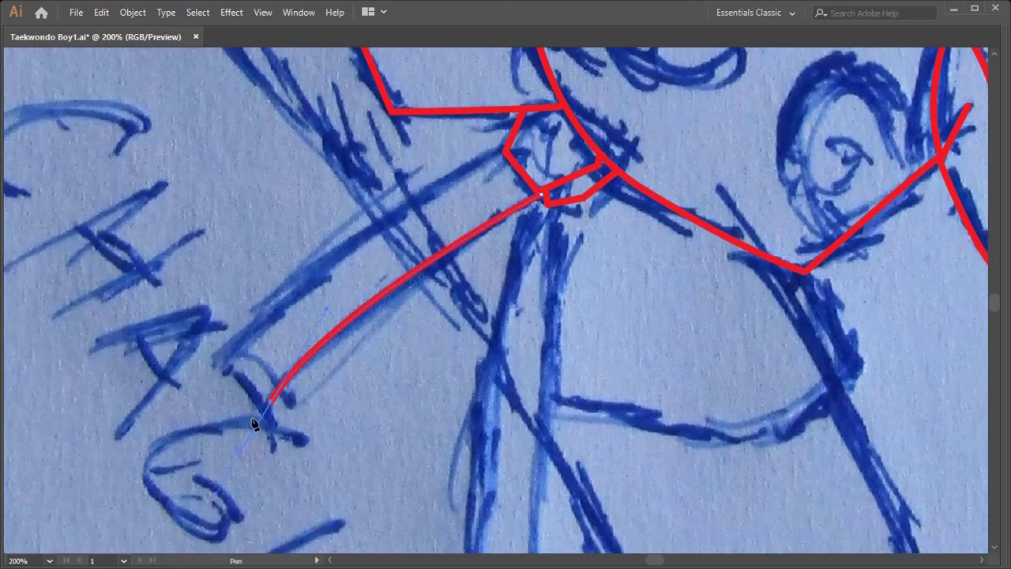
{"action": "left_click", "coordinate": [226, 354]}
{"action": "left_click", "coordinate": [576, 236], "text": "ctrl"}
Outline the hanging belt end and bend its left edge into a curve.
{"action": "scroll", "coordinate": [576, 236], "scroll_direction": "down", "scroll_amount": 3}
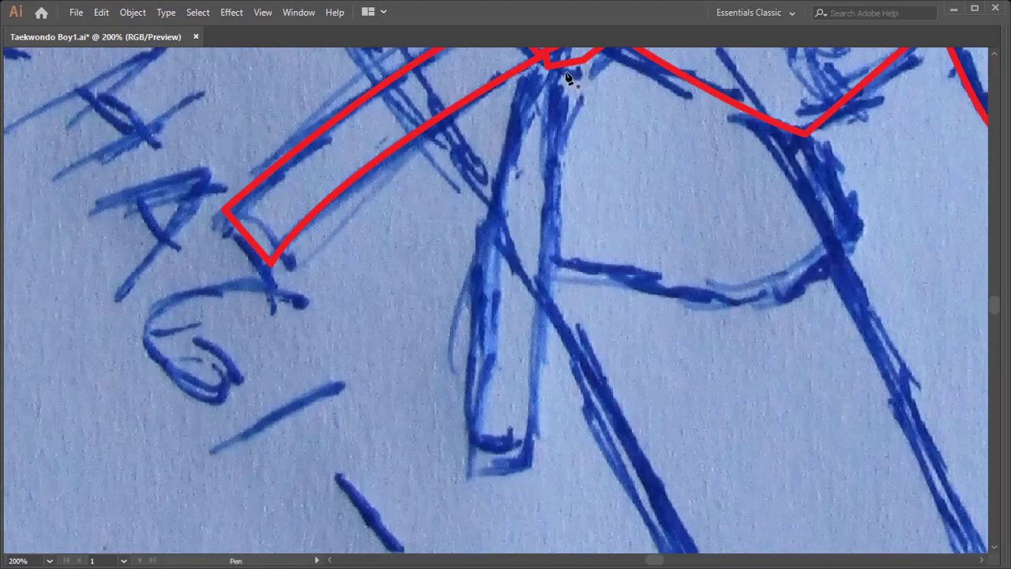
{"action": "left_click", "coordinate": [561, 79]}
{"action": "left_click", "coordinate": [529, 456]}
{"action": "left_click", "coordinate": [467, 467]}
{"action": "scroll", "coordinate": [476, 406], "scroll_direction": "up", "scroll_amount": 1}
{"action": "scroll", "coordinate": [476, 405], "scroll_direction": "right", "scroll_amount": 1}
{"action": "left_click", "coordinate": [512, 115]}
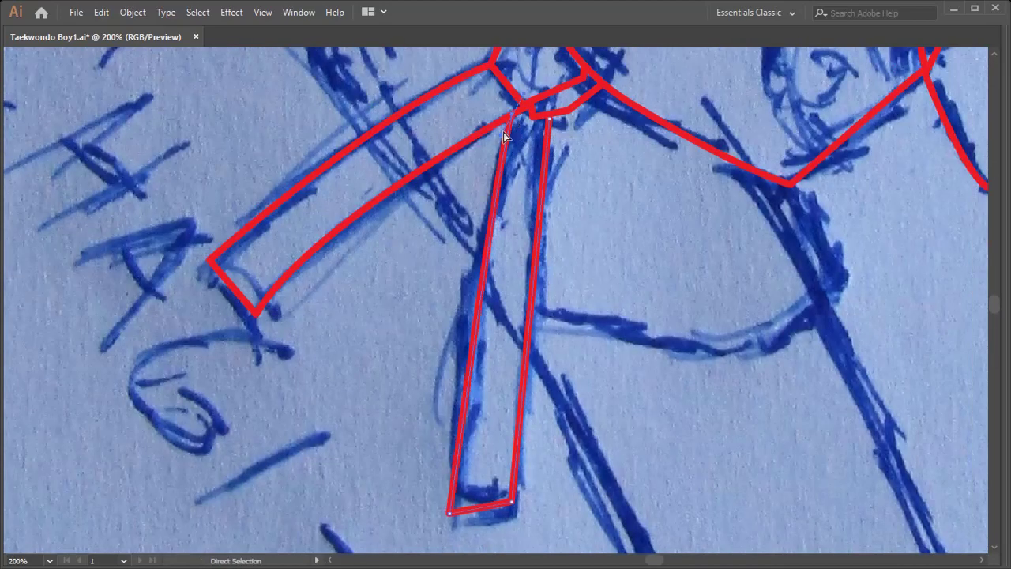
{"action": "left_click", "coordinate": [485, 203], "text": "ctrl"}
{"action": "left_click_drag", "start_coordinate": [485, 203], "coordinate": [467, 288]}
Add inner crease lines inside the hanging strap and the belt band.
{"action": "left_click", "coordinate": [474, 503]}
{"action": "left_click", "coordinate": [491, 270]}
{"action": "left_click", "coordinate": [318, 303], "text": "ctrl"}
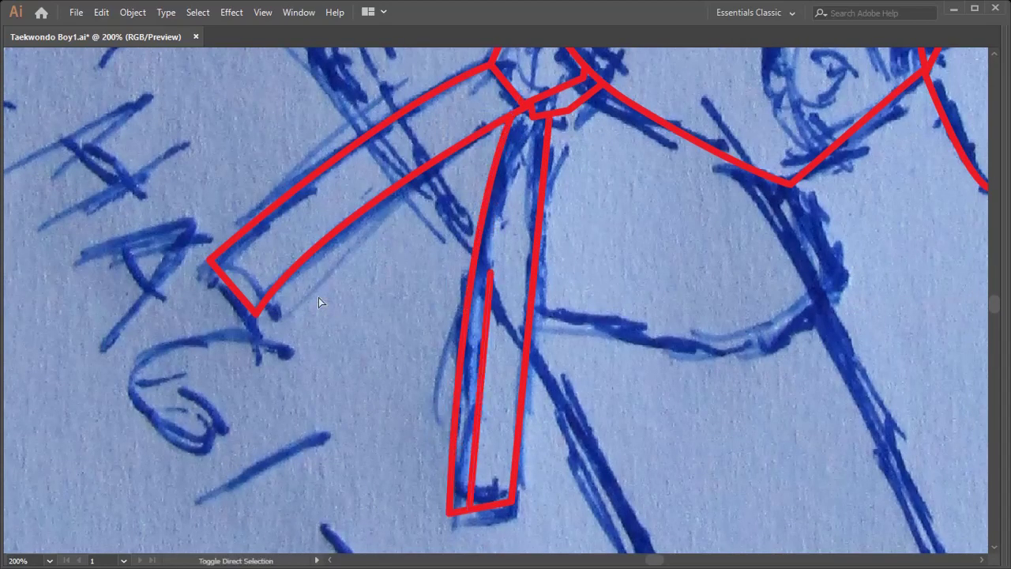
{"action": "left_click", "coordinate": [248, 297]}
{"action": "left_click", "coordinate": [385, 164]}
Trace the jacket's lower hem out to the side.
{"action": "left_click", "coordinate": [507, 195], "text": "ctrl"}
{"action": "left_click", "coordinate": [532, 305]}
{"action": "left_click", "coordinate": [650, 341]}
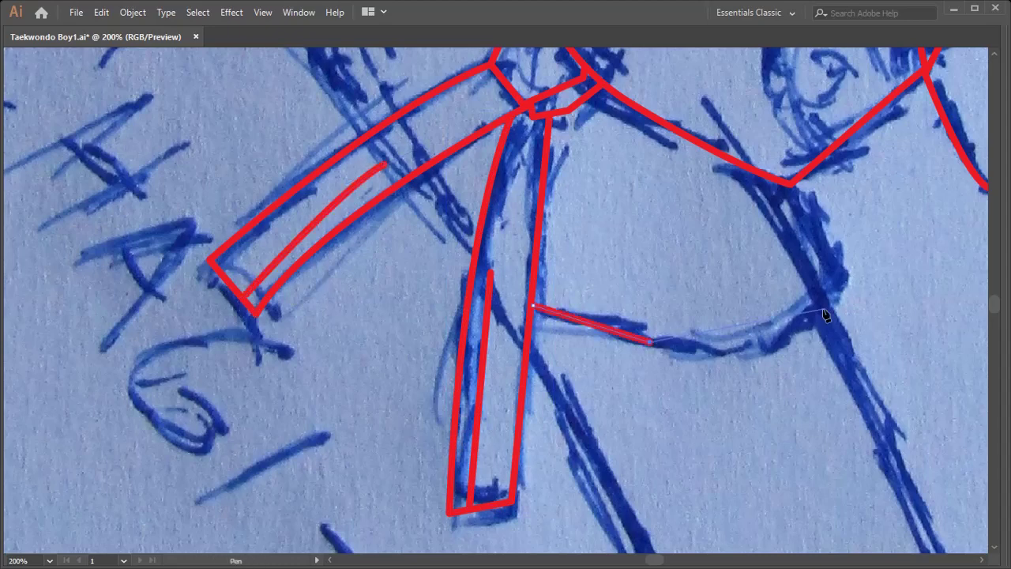
{"action": "left_click", "coordinate": [821, 310]}
{"action": "left_click", "coordinate": [792, 186]}
{"action": "key", "text": "ctrl+minus"}
{"action": "key", "text": "ctrl+minus"}
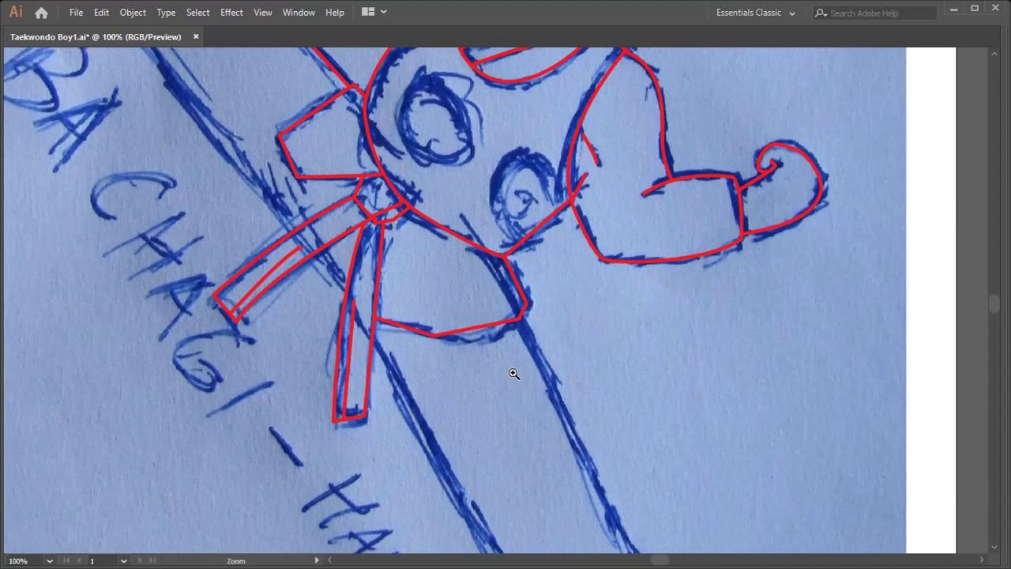
Trace the standing trouser leg in red, down to the cuff, across and back up.
{"action": "scroll", "coordinate": [347, 297], "scroll_direction": "up", "scroll_amount": 5}
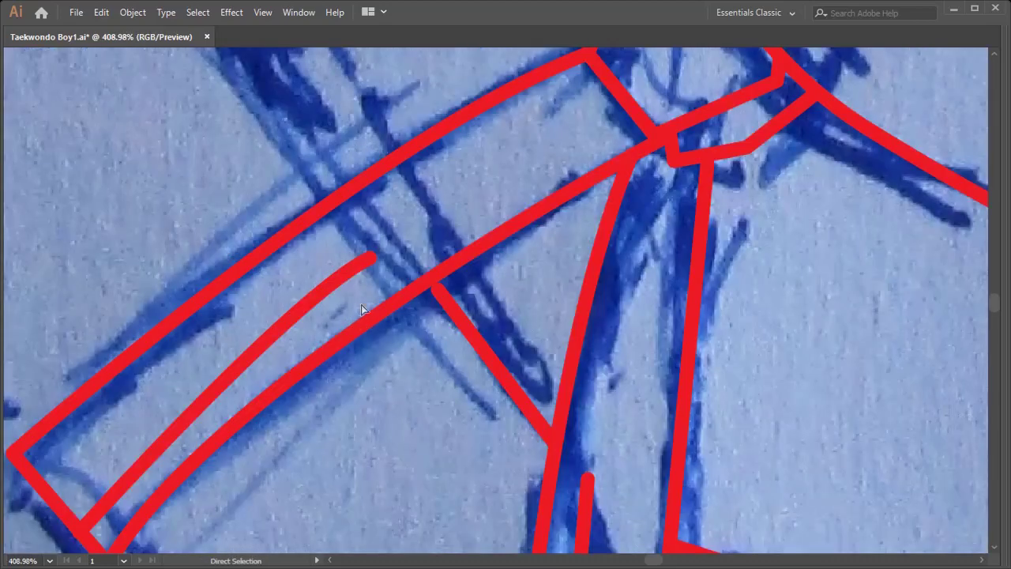
{"action": "scroll", "coordinate": [430, 283], "scroll_direction": "down", "scroll_amount": 5}
{"action": "scroll", "coordinate": [552, 400], "scroll_direction": "up", "scroll_amount": 2}
{"action": "key", "text": "p"}
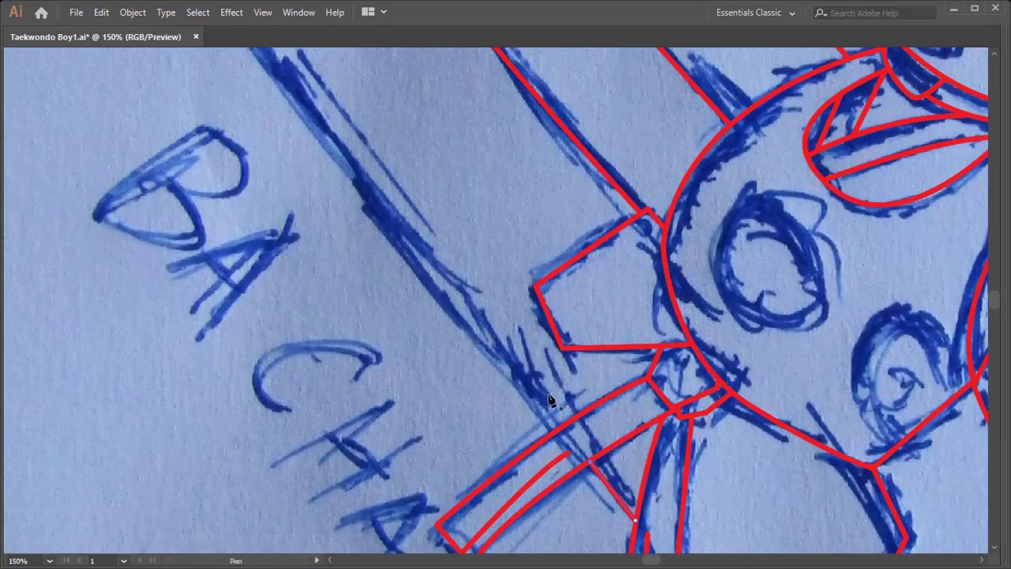
{"action": "scroll", "coordinate": [557, 435], "scroll_direction": "up", "scroll_amount": 4}
{"action": "scroll", "coordinate": [513, 379], "scroll_direction": "left", "scroll_amount": 2}
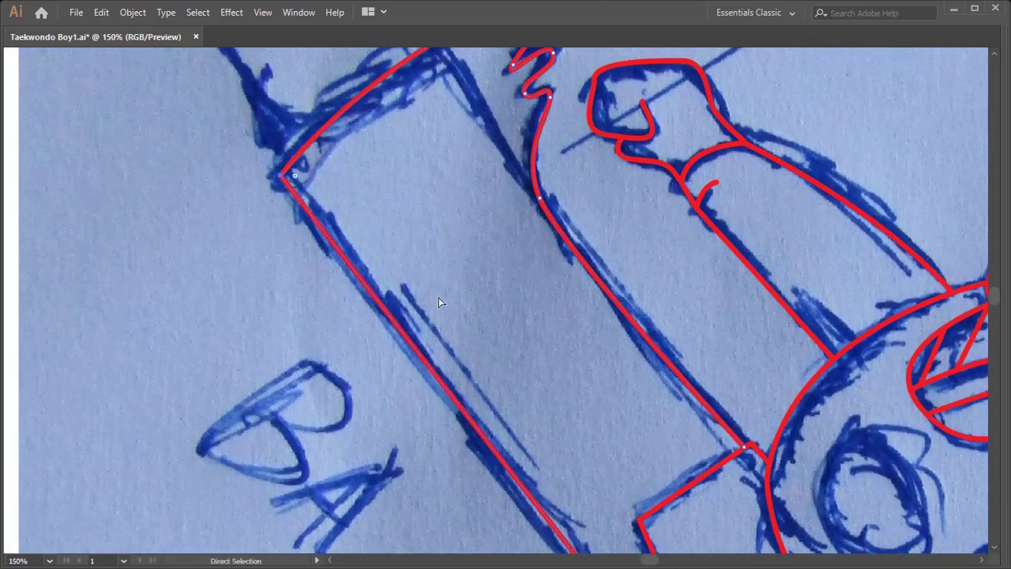
{"action": "scroll", "coordinate": [568, 496], "scroll_direction": "down", "scroll_amount": 2}
{"action": "scroll", "coordinate": [515, 293], "scroll_direction": "down", "scroll_amount": 5}
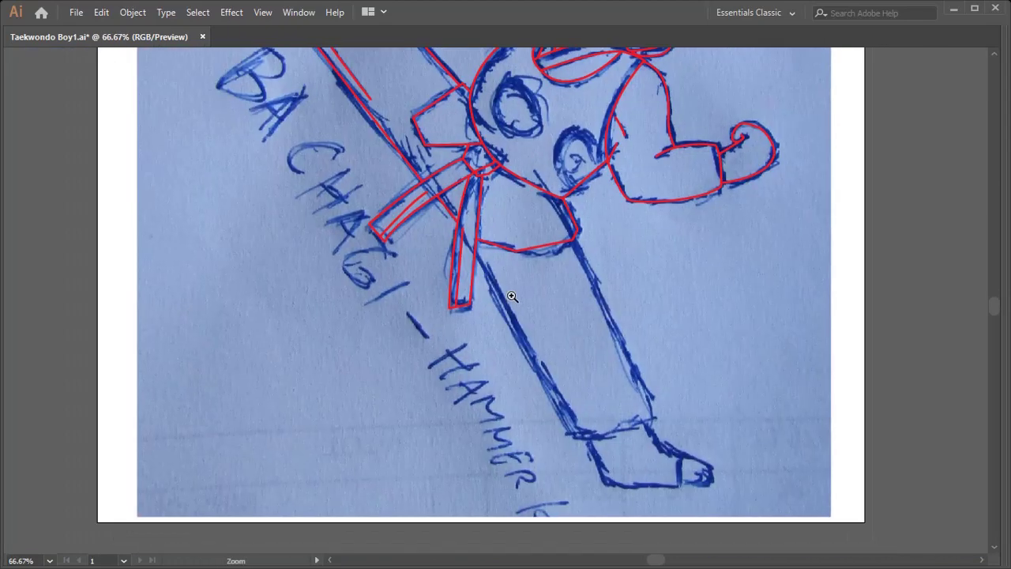
{"action": "scroll", "coordinate": [480, 265], "scroll_direction": "up", "scroll_amount": 1}
{"action": "left_click", "coordinate": [388, 191]}
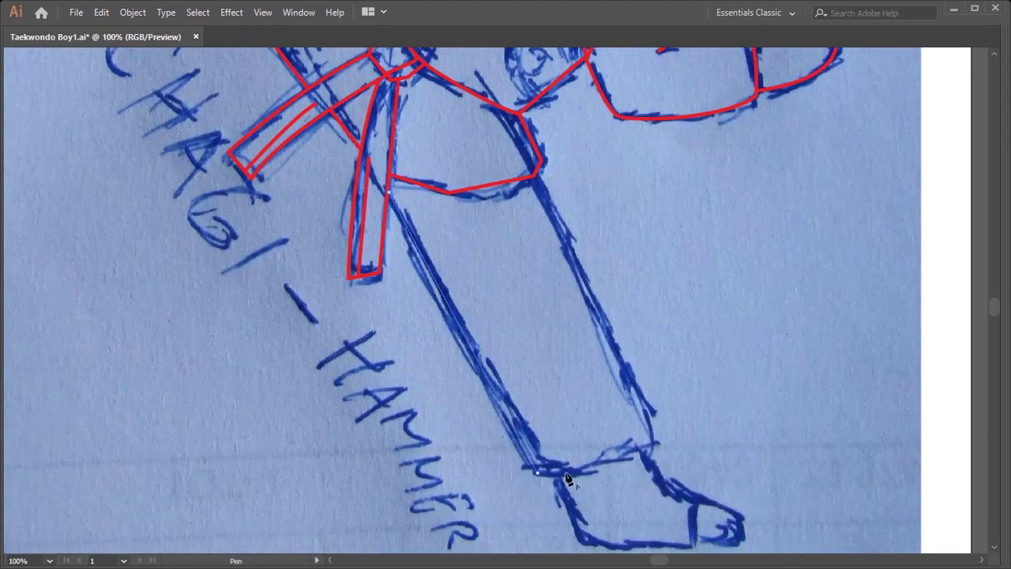
{"action": "left_click", "coordinate": [535, 473]}
{"action": "left_click", "coordinate": [654, 444]}
{"action": "left_click", "coordinate": [535, 180]}
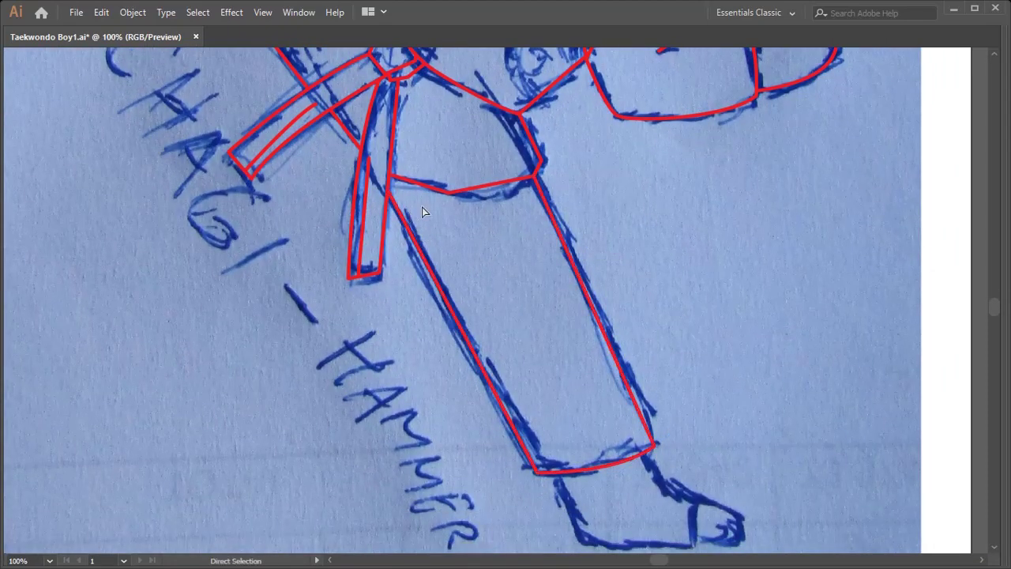
{"action": "left_click", "coordinate": [490, 364], "text": "ctrl"}
Add a crease line on the trouser and outline the standing foot's curved front edge.
{"action": "key", "text": "p"}
{"action": "left_click", "coordinate": [490, 363]}
{"action": "left_click", "coordinate": [539, 443]}
{"action": "scroll", "coordinate": [521, 324], "scroll_direction": "down", "scroll_amount": 3}
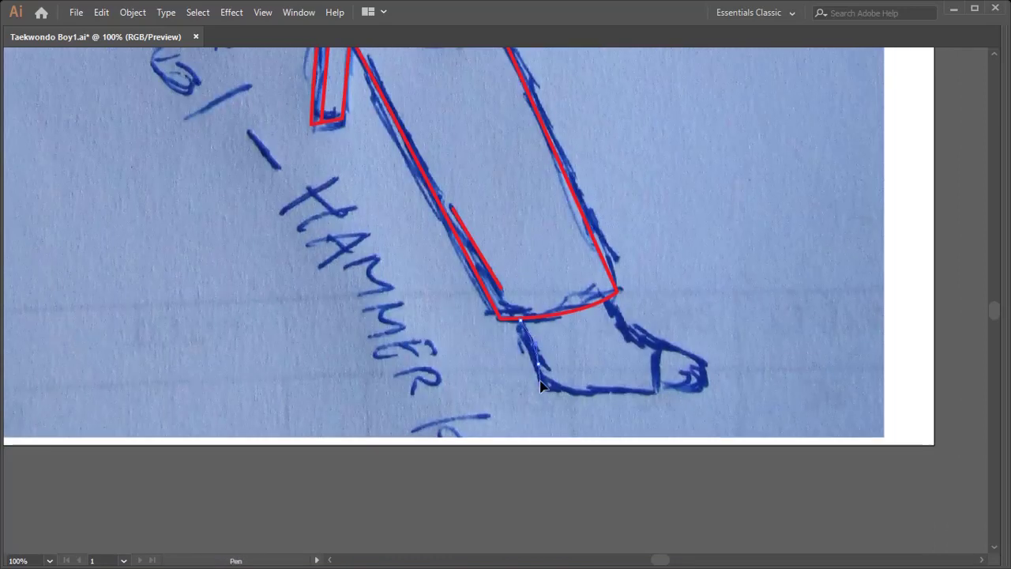
{"action": "left_click_drag", "start_coordinate": [644, 398], "coordinate": [652, 395]}
{"action": "left_click", "coordinate": [649, 346]}
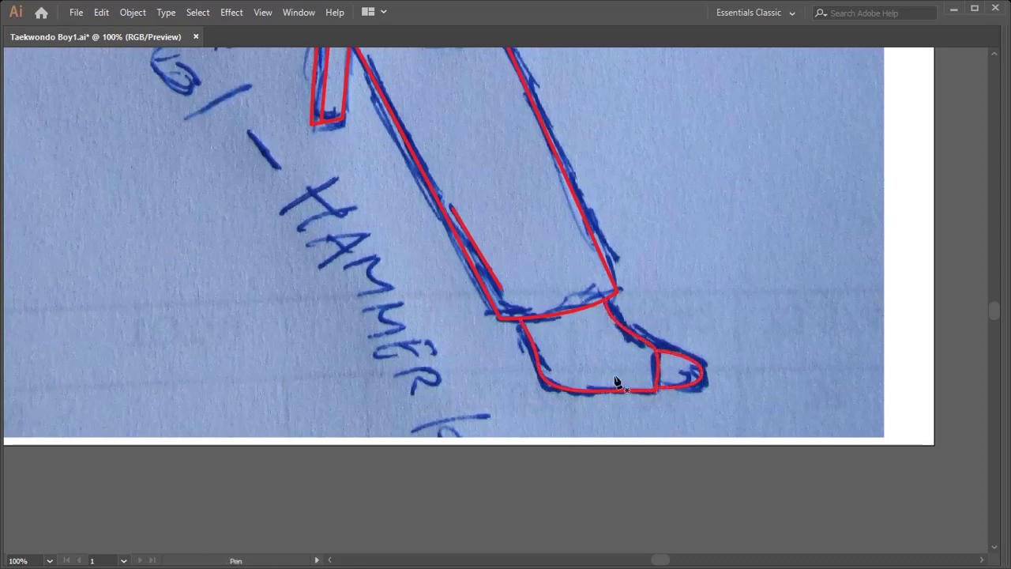
{"action": "scroll", "coordinate": [616, 381], "scroll_direction": "down", "scroll_amount": 3}
{"action": "scroll", "coordinate": [647, 413], "scroll_direction": "up", "scroll_amount": 2}
{"action": "scroll", "coordinate": [453, 260], "scroll_direction": "up", "scroll_amount": 4}
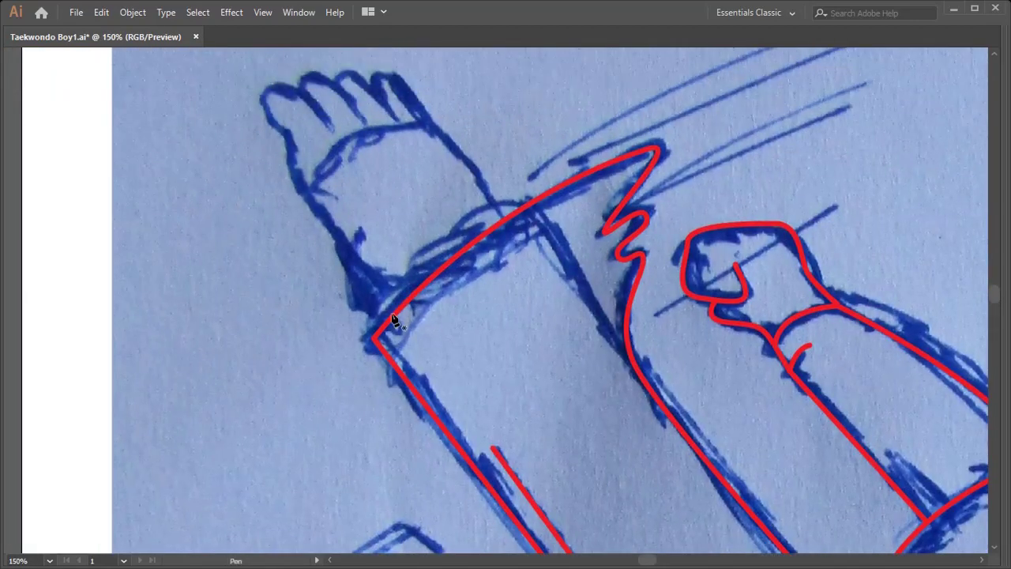
Outline the raised kicking foot from ankle to toes, curving around the first toe.
{"action": "left_click", "coordinate": [315, 207]}
{"action": "left_click", "coordinate": [362, 139]}
{"action": "left_click", "coordinate": [445, 140]}
{"action": "left_click", "coordinate": [501, 213]}
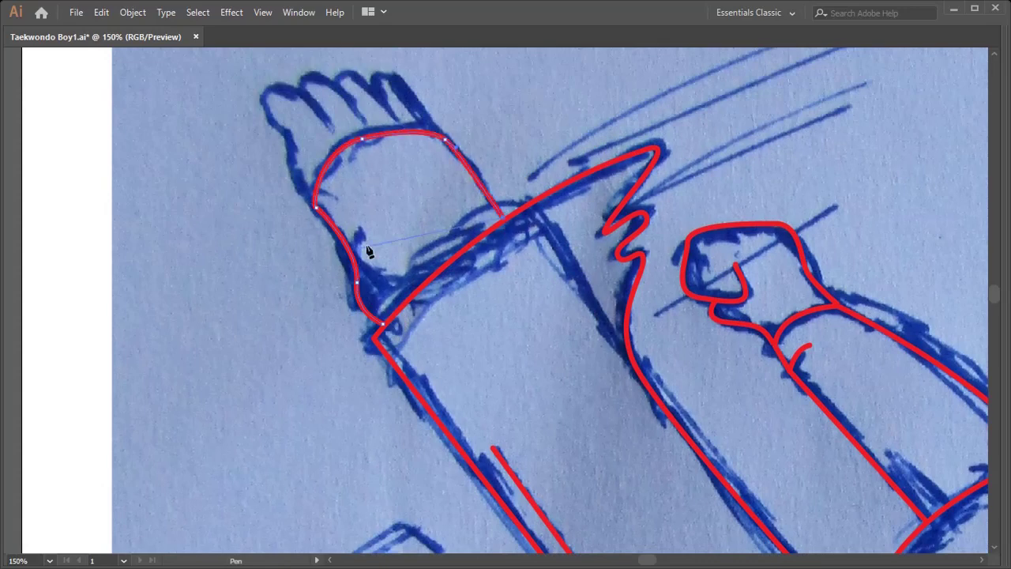
{"action": "scroll", "coordinate": [406, 226], "scroll_direction": "up", "scroll_amount": 3}
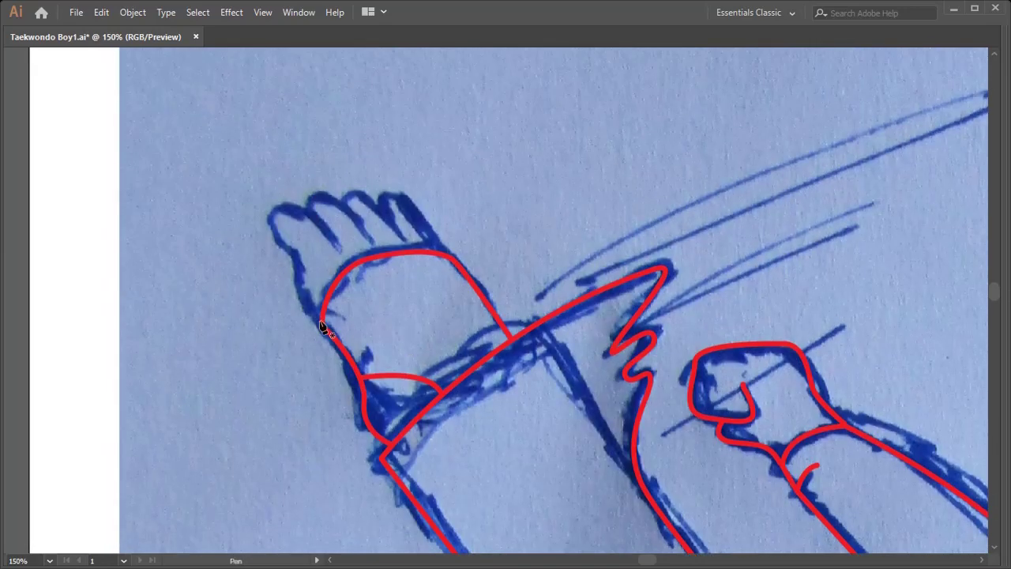
{"action": "left_click", "coordinate": [274, 220]}
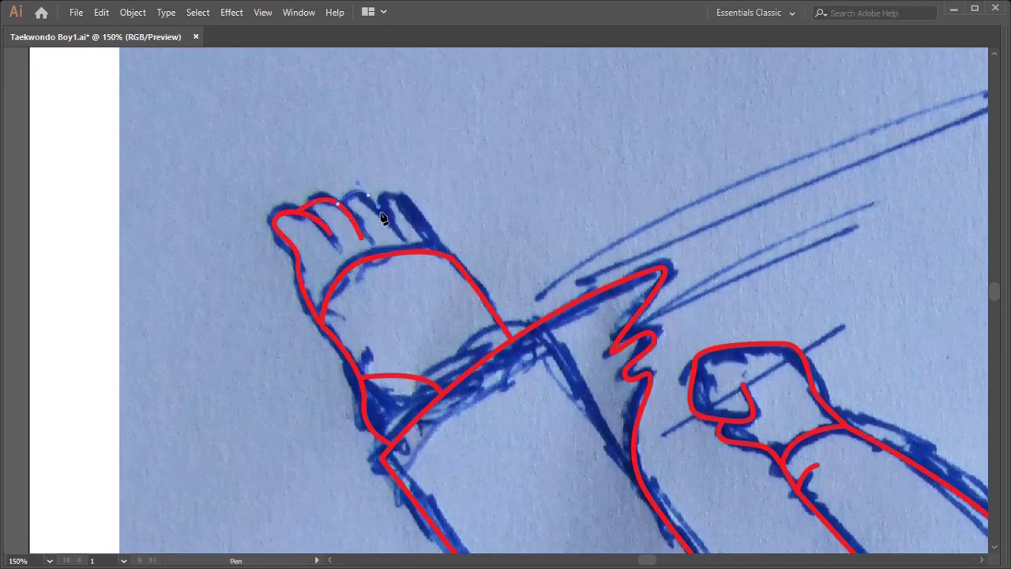
{"action": "left_click_drag", "start_coordinate": [390, 228], "coordinate": [377, 207]}
Finish the ear outline, ring the eye with a closed oval, and curve a line to the arm joint.
{"action": "key", "text": "ctrl+0"}
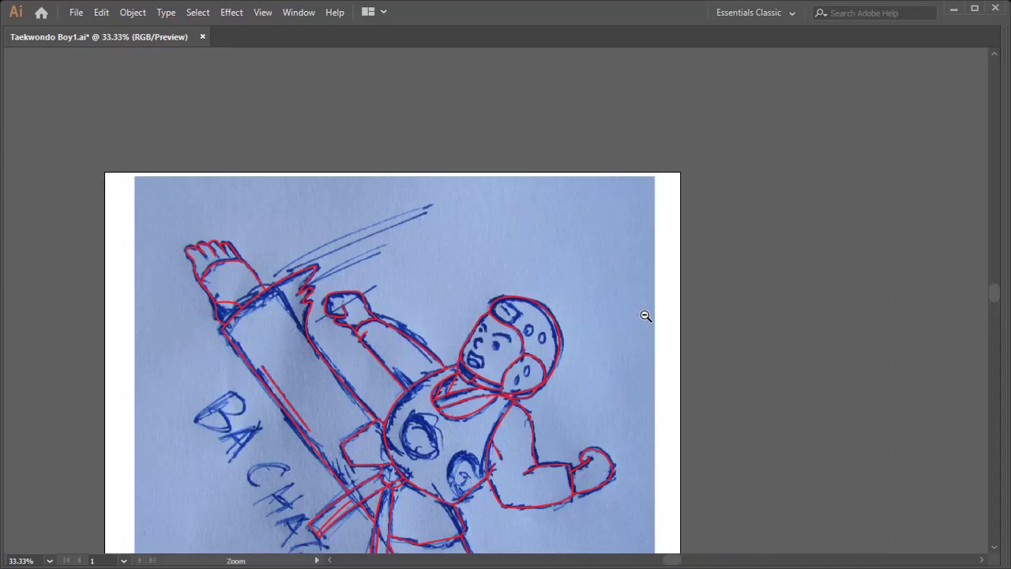
{"action": "left_click", "coordinate": [474, 327]}
{"action": "left_click", "coordinate": [449, 310]}
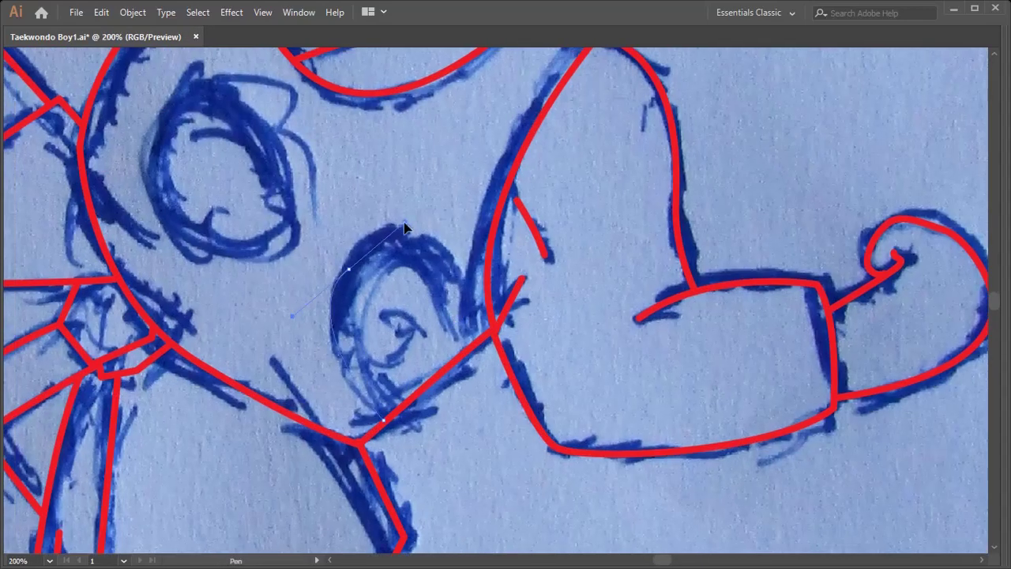
{"action": "left_click", "coordinate": [468, 331]}
{"action": "left_click_drag", "start_coordinate": [313, 223], "coordinate": [401, 357]}
{"action": "left_click", "coordinate": [252, 239]}
{"action": "left_click_drag", "start_coordinate": [363, 249], "coordinate": [399, 308]}
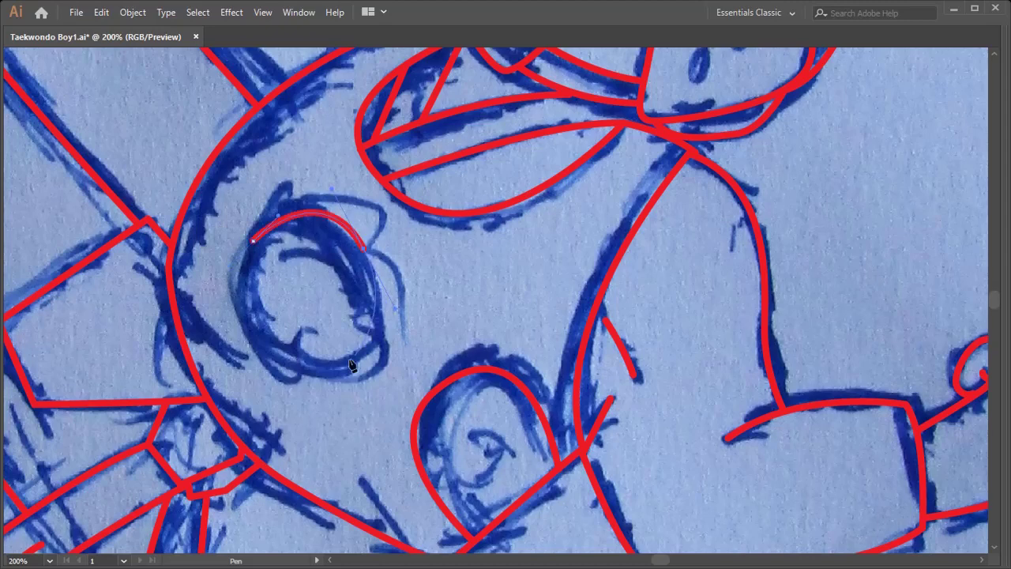
{"action": "left_click_drag", "start_coordinate": [312, 374], "coordinate": [261, 372]}
{"action": "left_click_drag", "start_coordinate": [253, 239], "coordinate": [323, 188]}
{"action": "left_click", "coordinate": [680, 150]}
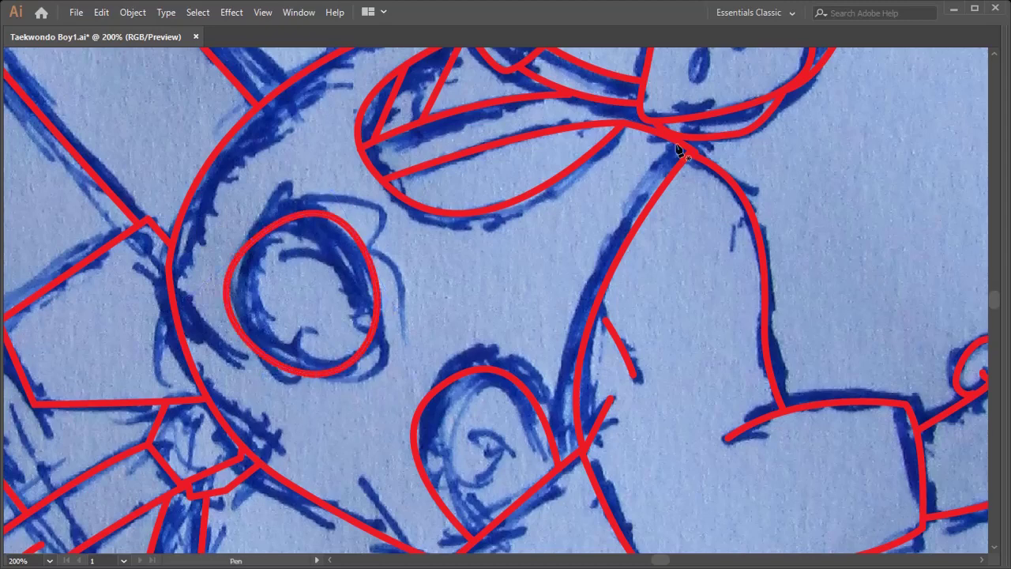
{"action": "left_click", "coordinate": [576, 462]}
Trace the collar line, the helmet-top curve and the short mark inside the helmet flap.
{"action": "scroll", "coordinate": [553, 377], "scroll_direction": "up", "scroll_amount": 3}
{"action": "scroll", "coordinate": [499, 218], "scroll_direction": "up", "scroll_amount": 2}
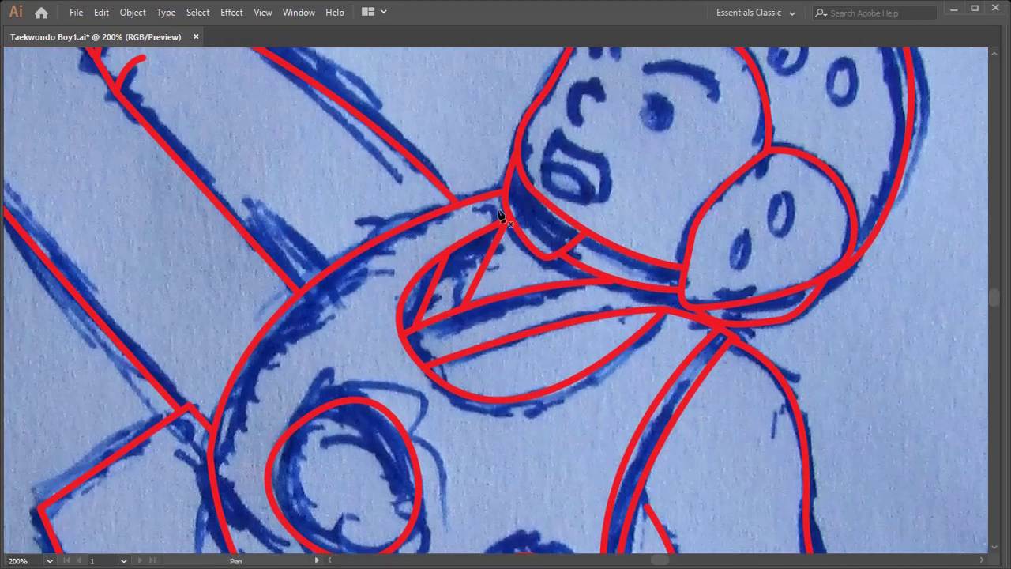
{"action": "left_click", "coordinate": [500, 204]}
{"action": "left_click_drag", "start_coordinate": [280, 313], "coordinate": [222, 363]}
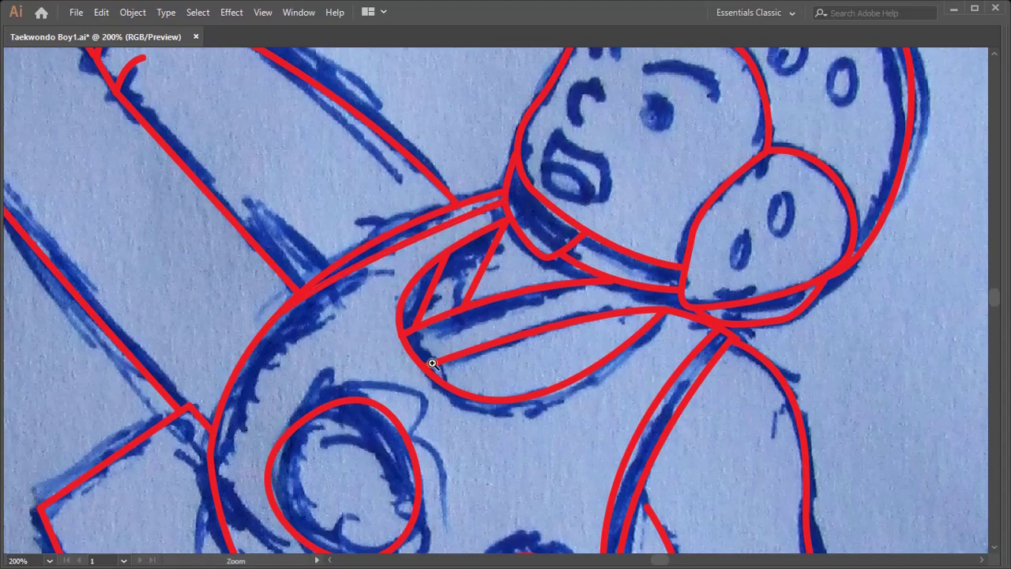
{"action": "scroll", "coordinate": [432, 363], "scroll_direction": "down", "scroll_amount": 3}
{"action": "scroll", "coordinate": [560, 241], "scroll_direction": "up", "scroll_amount": 3}
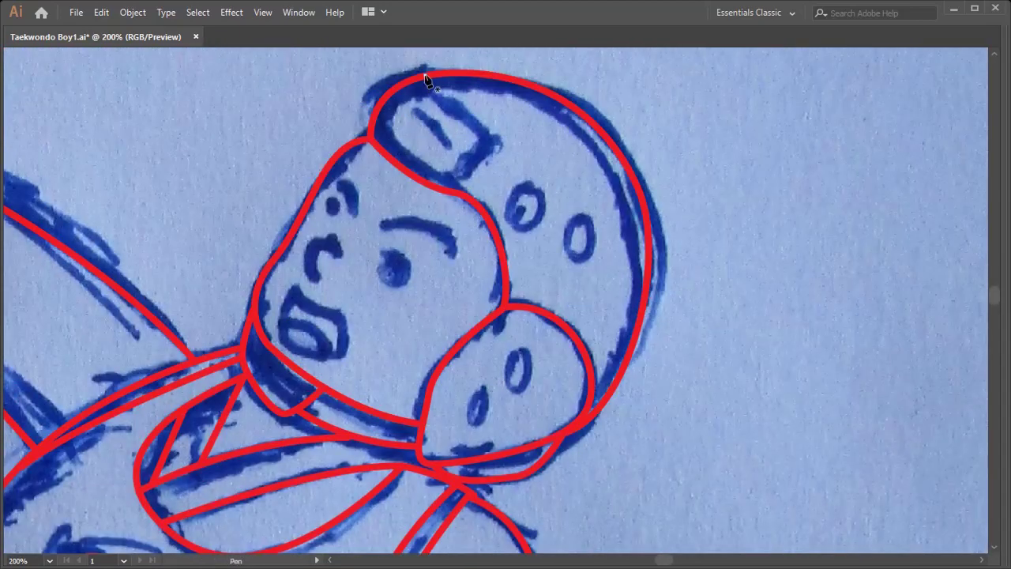
{"action": "left_click_drag", "start_coordinate": [424, 76], "coordinate": [499, 148]}
{"action": "left_click_drag", "start_coordinate": [407, 115], "coordinate": [449, 145]}
{"action": "key", "text": "a"}
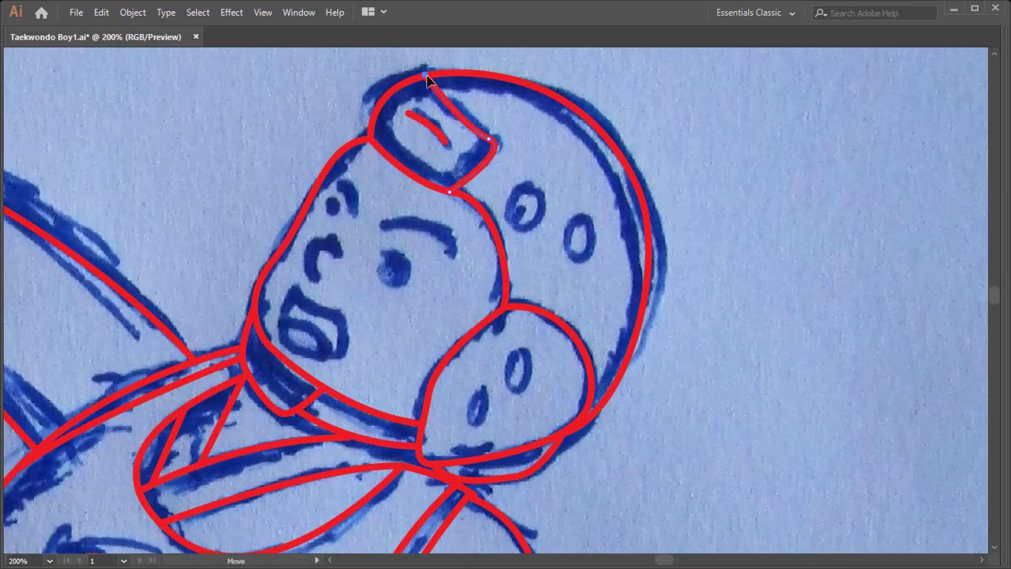
{"action": "left_click", "coordinate": [481, 181], "text": "ctrl"}
Close red outlines around the upper and lower helmet holes.
{"action": "key", "text": "p"}
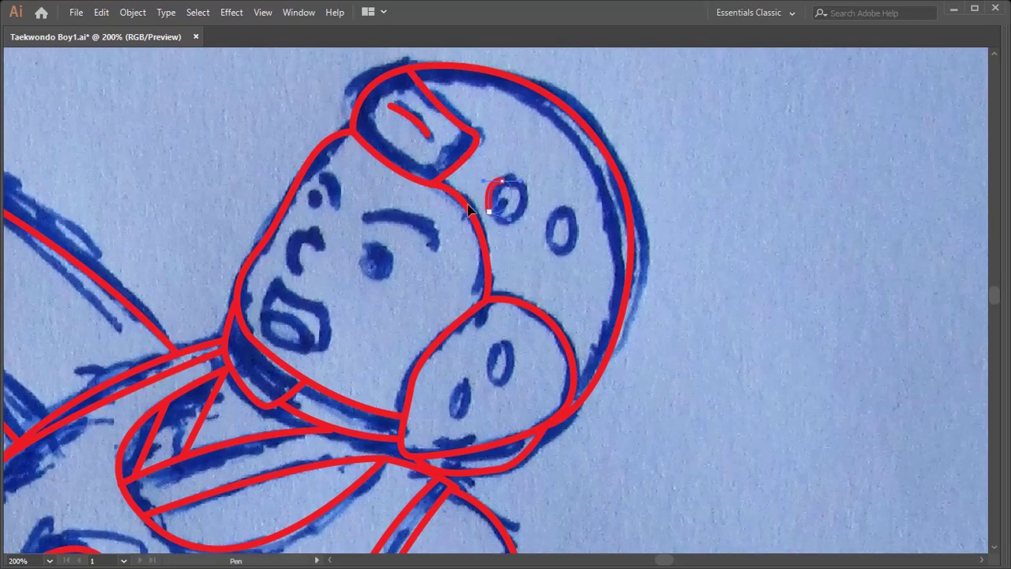
{"action": "left_click", "coordinate": [552, 248]}
{"action": "left_click_drag", "start_coordinate": [505, 382], "coordinate": [527, 383]}
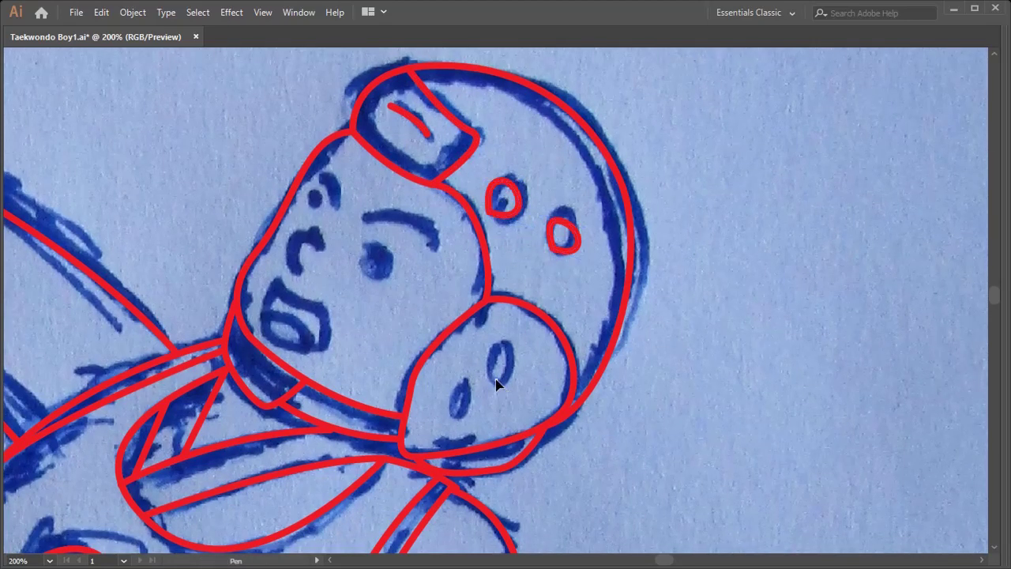
{"action": "left_click_drag", "start_coordinate": [500, 346], "coordinate": [481, 346]}
{"action": "left_click", "coordinate": [506, 382]}
{"action": "left_click", "coordinate": [456, 414]}
Trace the curved eyebrow, the stroke beside the nose and the mouth oval, then fit the artboard.
{"action": "left_click", "coordinate": [406, 278], "text": "ctrl"}
{"action": "left_click", "coordinate": [363, 217]}
{"action": "left_click_drag", "start_coordinate": [435, 241], "coordinate": [439, 247]}
{"action": "left_click", "coordinate": [375, 247], "text": "ctrl"}
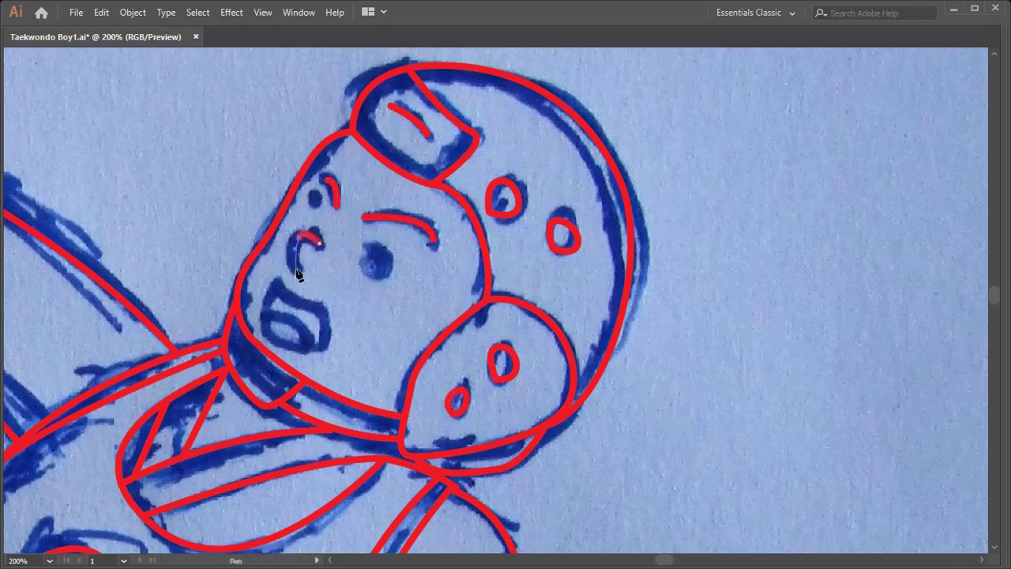
{"action": "left_click_drag", "start_coordinate": [320, 303], "coordinate": [346, 300]}
{"action": "left_click_drag", "start_coordinate": [314, 346], "coordinate": [276, 346]}
{"action": "left_click", "coordinate": [273, 282]}
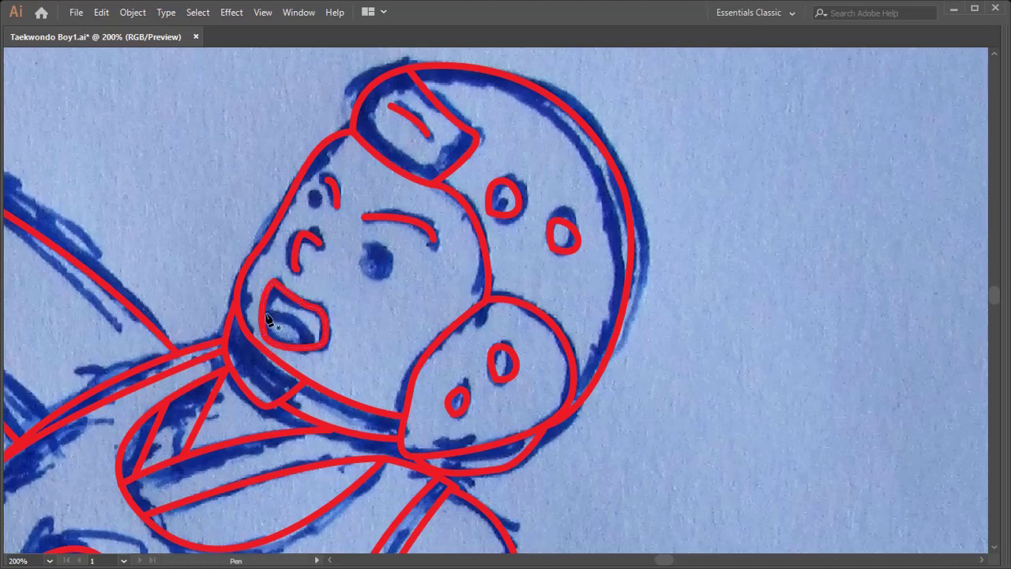
{"action": "key", "text": "ctrl+minus"}
{"action": "key", "text": "ctrl+minus"}
{"action": "key", "text": "ctrl+minus"}
{"action": "key", "text": "ctrl+minus"}
{"action": "key", "text": "ctrl+minus"}
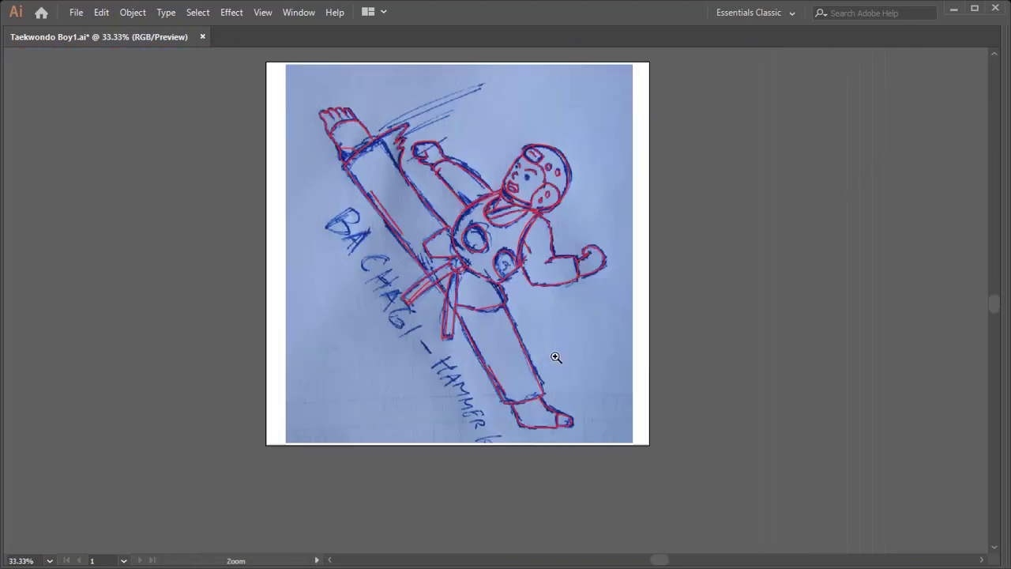
Move the red traced figure beside the artboard and zoom in on it.
{"action": "key", "text": "v"}
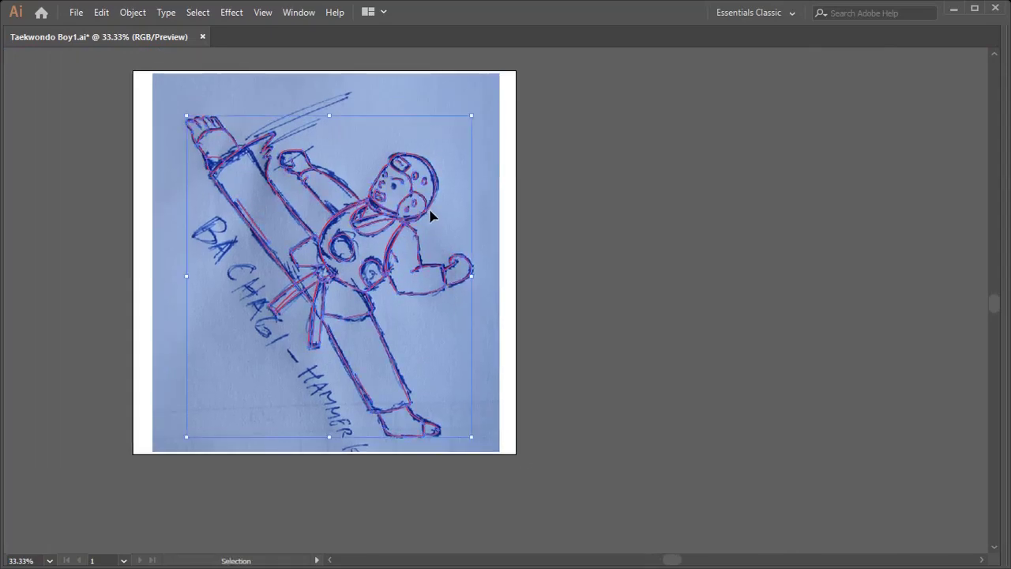
{"action": "left_click_drag", "start_coordinate": [440, 219], "coordinate": [802, 212]}
{"action": "left_click", "coordinate": [803, 207]}
{"action": "key", "text": "z"}
{"action": "left_click", "coordinate": [684, 276]}
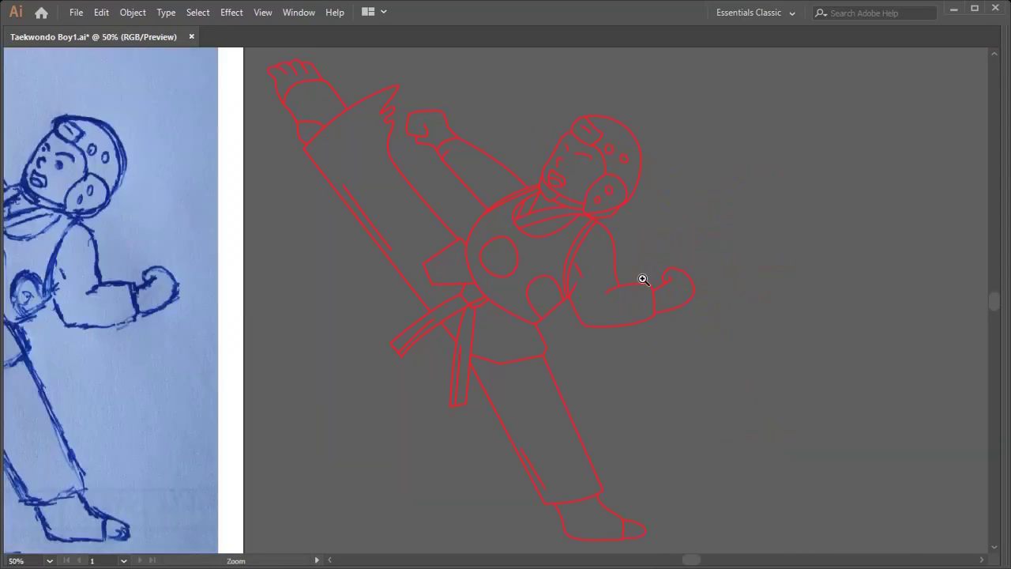
Marquee-select the whole traced figure, then pick the helmet's outer outline with Direct Selection.
{"action": "key", "text": "Tab"}
{"action": "key", "text": "ctrl+minus"}
{"action": "key", "text": "v"}
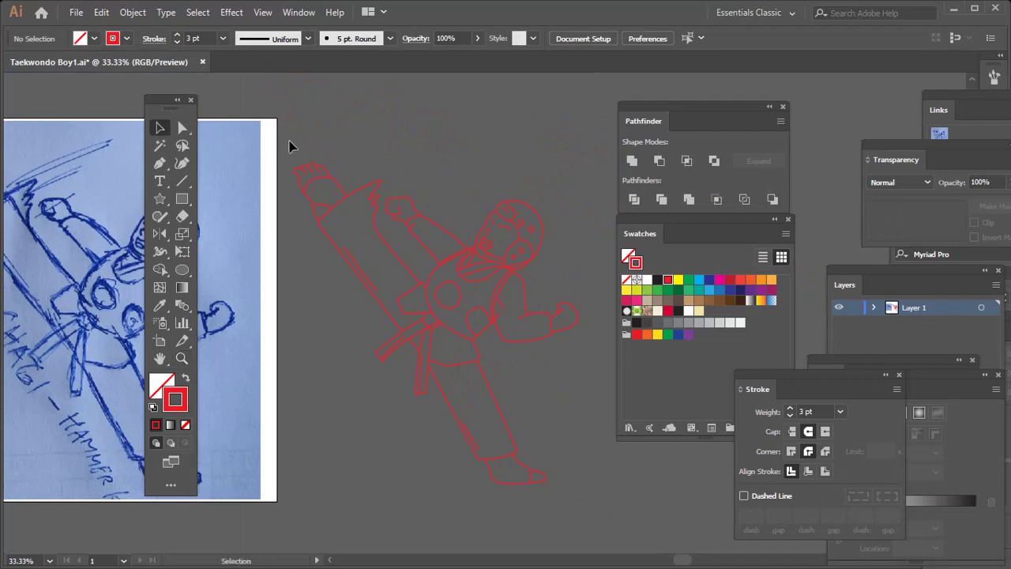
{"action": "left_click_drag", "start_coordinate": [289, 143], "coordinate": [592, 509]}
{"action": "key", "text": "a"}
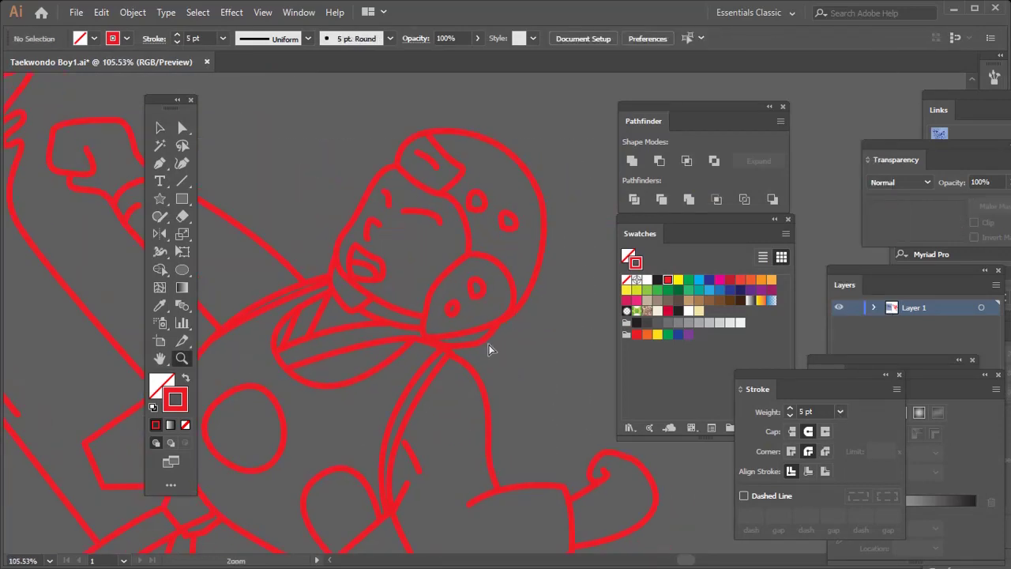
{"action": "left_click", "coordinate": [483, 350]}
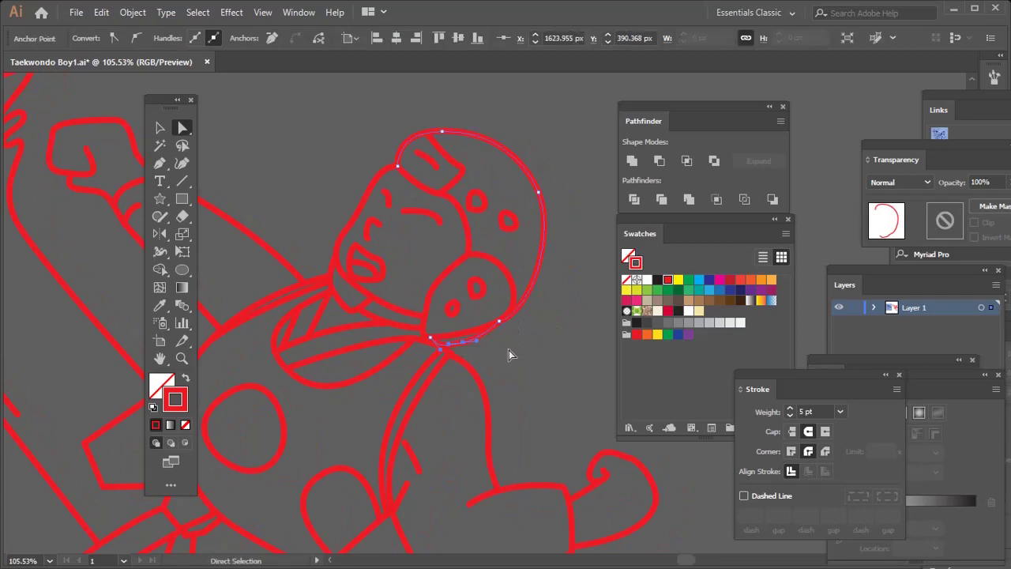
Zoom out to the whole figure and select all traced paths for a stroke weight change.
{"action": "key", "text": "z"}
{"action": "left_click", "coordinate": [510, 349], "text": "alt"}
{"action": "left_click", "coordinate": [474, 316], "text": "alt"}
{"action": "left_click", "coordinate": [428, 271], "text": "alt"}
{"action": "left_click", "coordinate": [428, 242], "text": "alt"}
{"action": "key", "text": "v"}
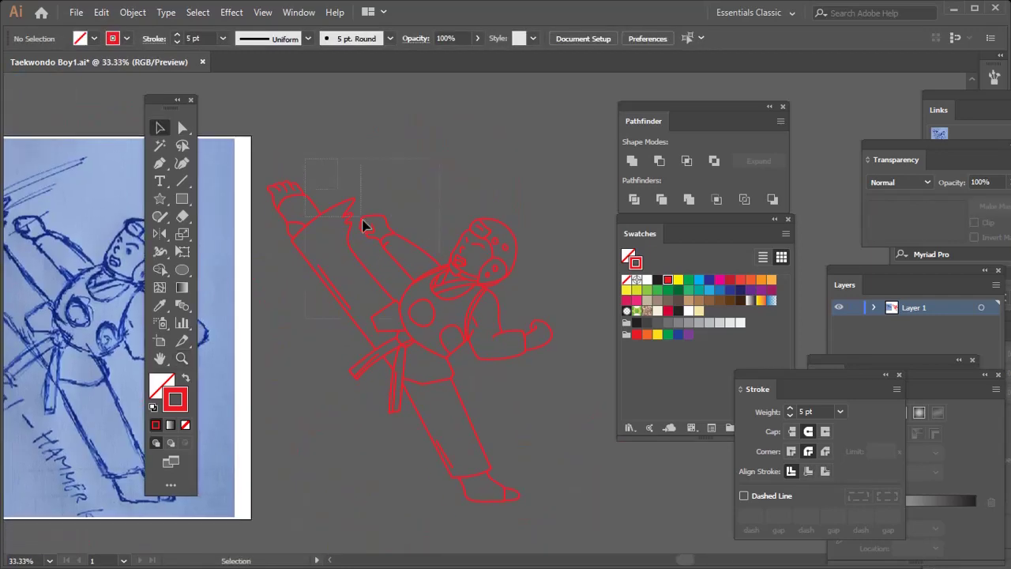
{"action": "key", "text": "ctrl+a"}
{"action": "left_click", "coordinate": [839, 410]}
Set the strokes to 4 pt, expand them, and unite everything into one shape.
{"action": "left_click", "coordinate": [856, 154]}
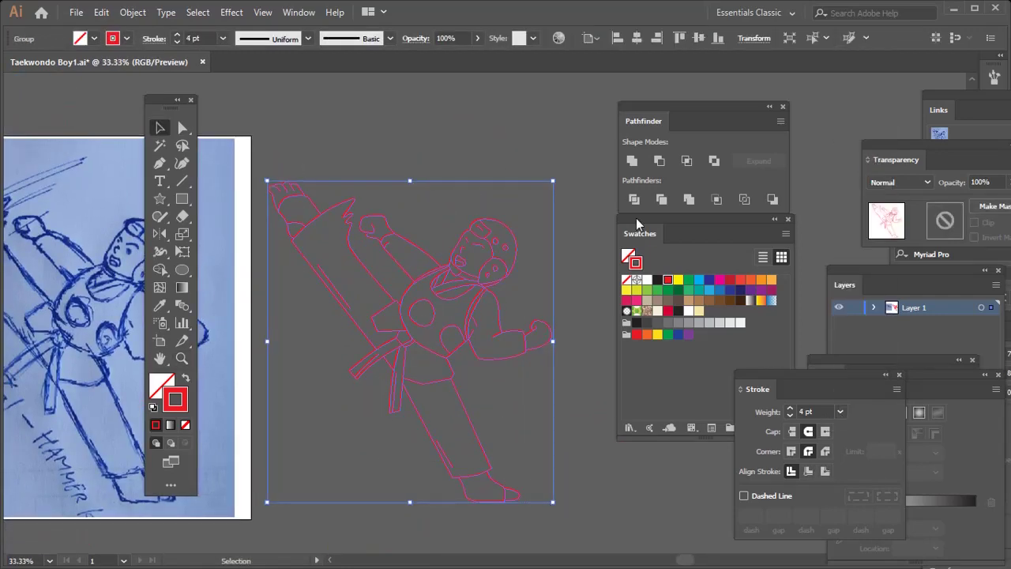
{"action": "left_click_drag", "start_coordinate": [277, 146], "coordinate": [294, 168]}
{"action": "key", "text": "ctrl+a"}
{"action": "left_click", "coordinate": [133, 12]}
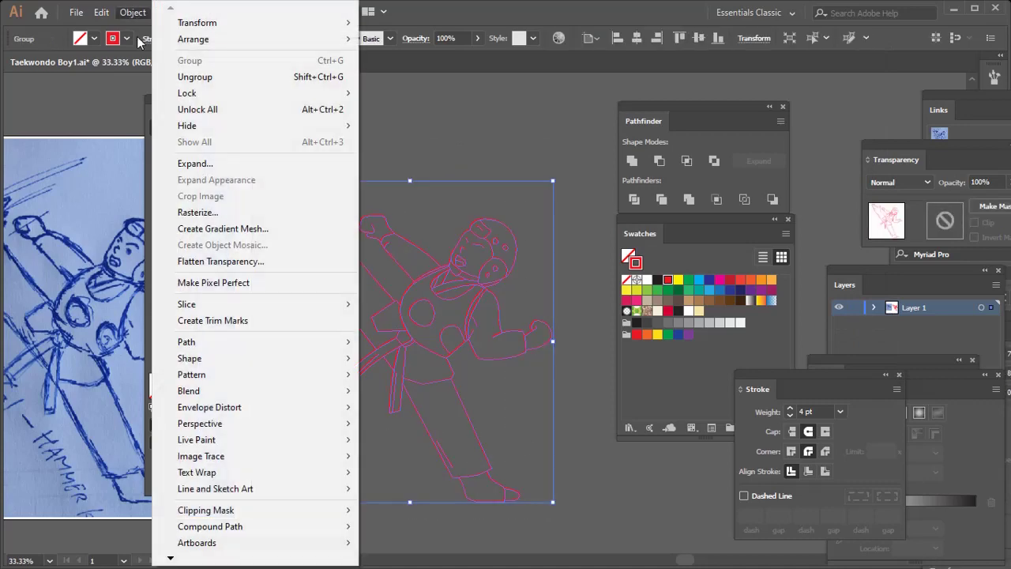
{"action": "left_click", "coordinate": [190, 166]}
{"action": "left_click", "coordinate": [596, 362]}
{"action": "left_click", "coordinate": [631, 162]}
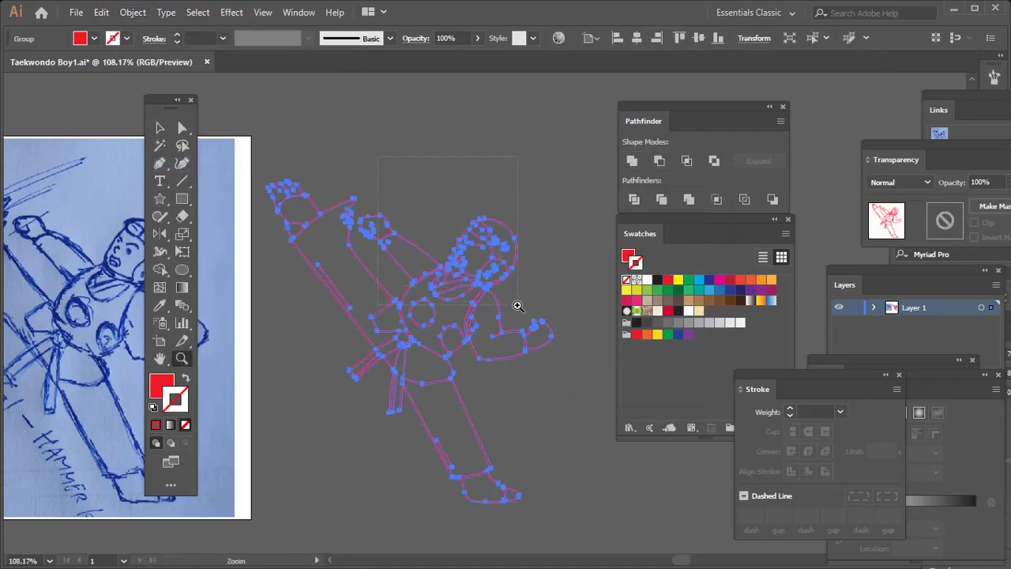
Give the merged outline a black fill with no stroke, then deselect it.
{"action": "key", "text": "ctrl+1"}
{"action": "key", "text": "ctrl+minus"}
{"action": "key", "text": "ctrl+minus"}
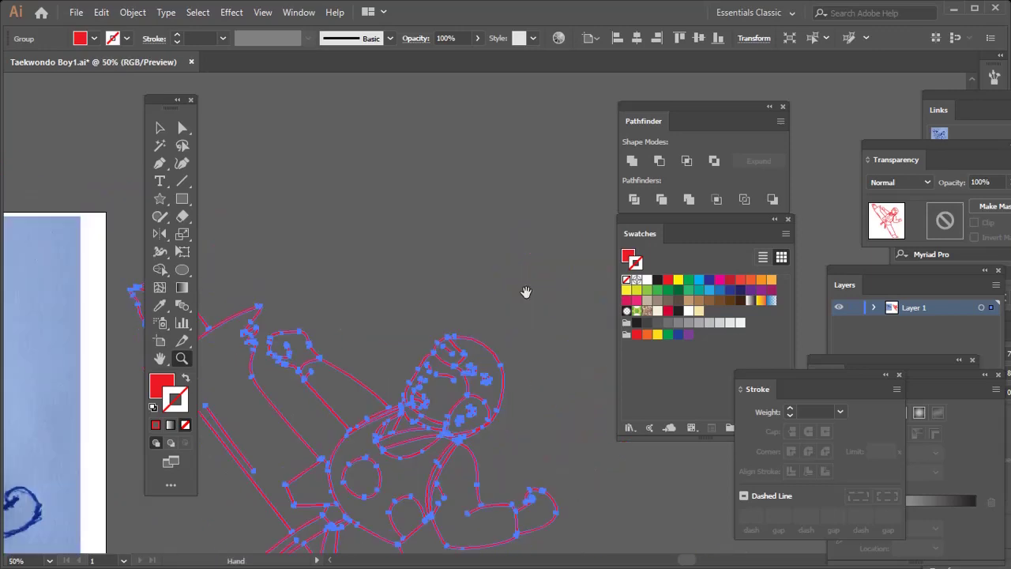
{"action": "left_click", "coordinate": [185, 379]}
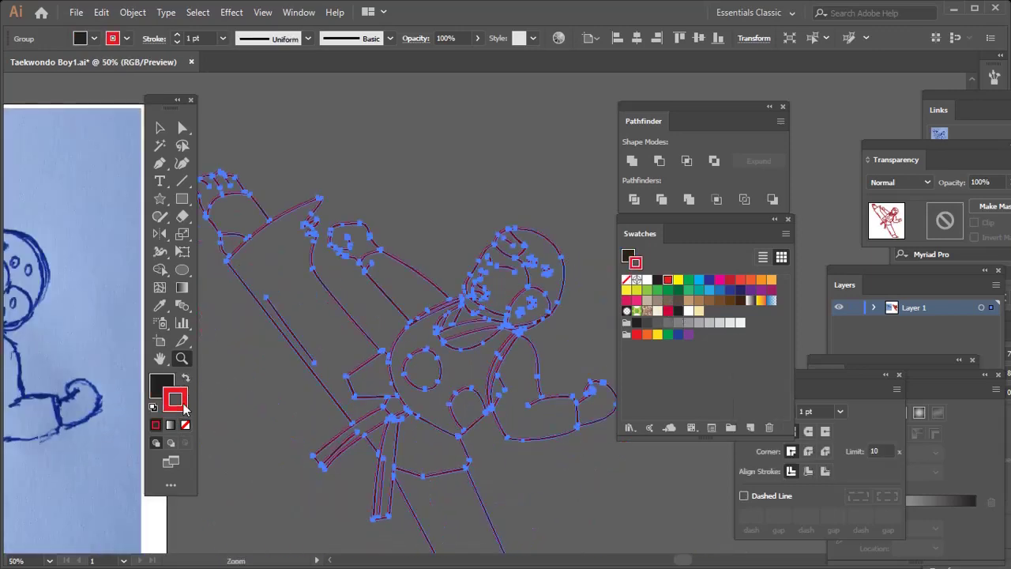
{"action": "left_click", "coordinate": [185, 424]}
{"action": "key", "text": "ctrl+minus"}
{"action": "key", "text": "ctrl+shift+a"}
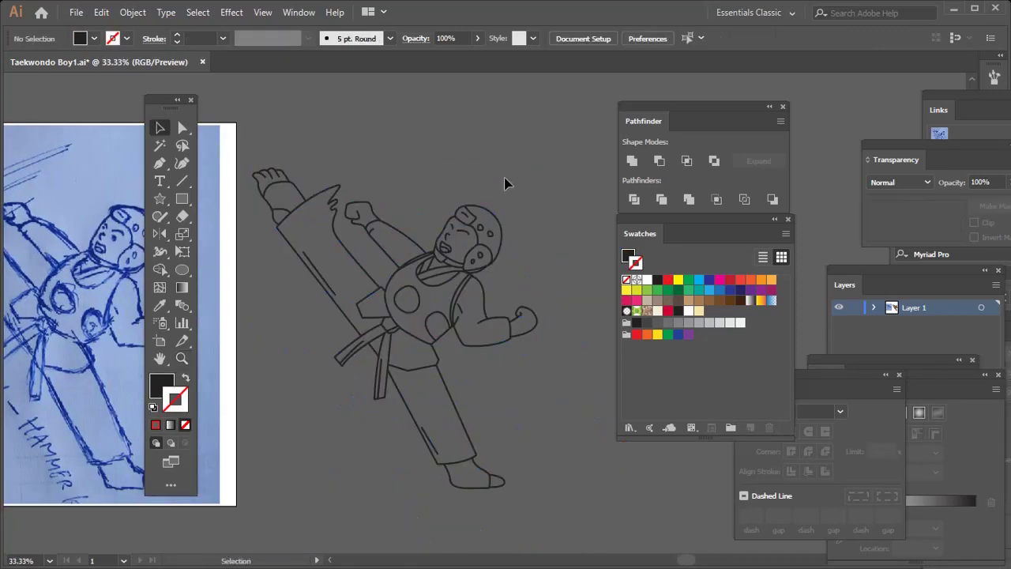
{"action": "left_click", "coordinate": [182, 199]}
Draw a white, strokeless rectangle over the figure and send it behind the black outlines.
{"action": "left_click_drag", "start_coordinate": [251, 136], "coordinate": [558, 514]}
{"action": "left_click_drag", "start_coordinate": [251, 325], "coordinate": [243, 325]}
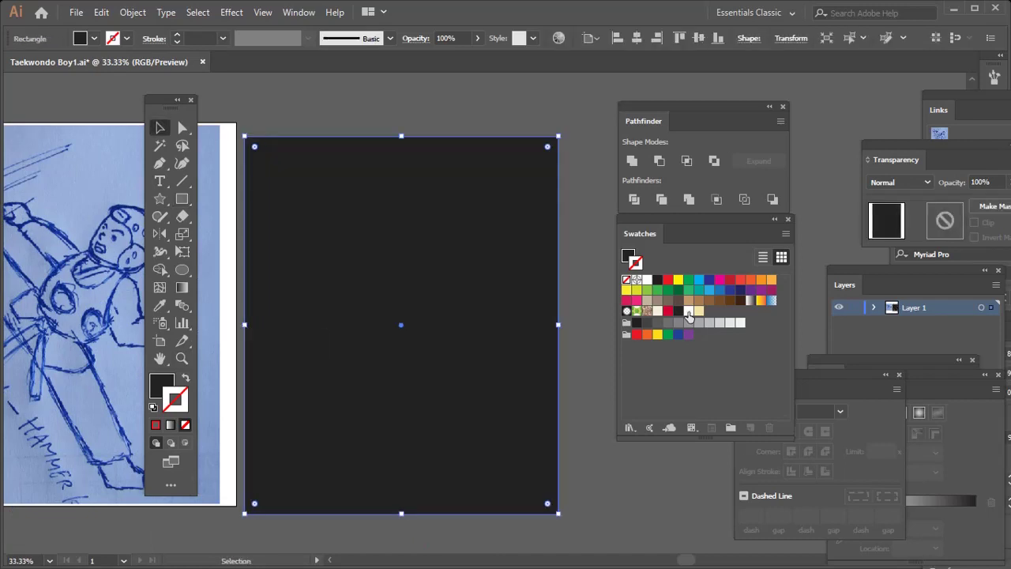
{"action": "left_click", "coordinate": [688, 310]}
{"action": "left_click", "coordinate": [187, 379]}
{"action": "left_click", "coordinate": [185, 426]}
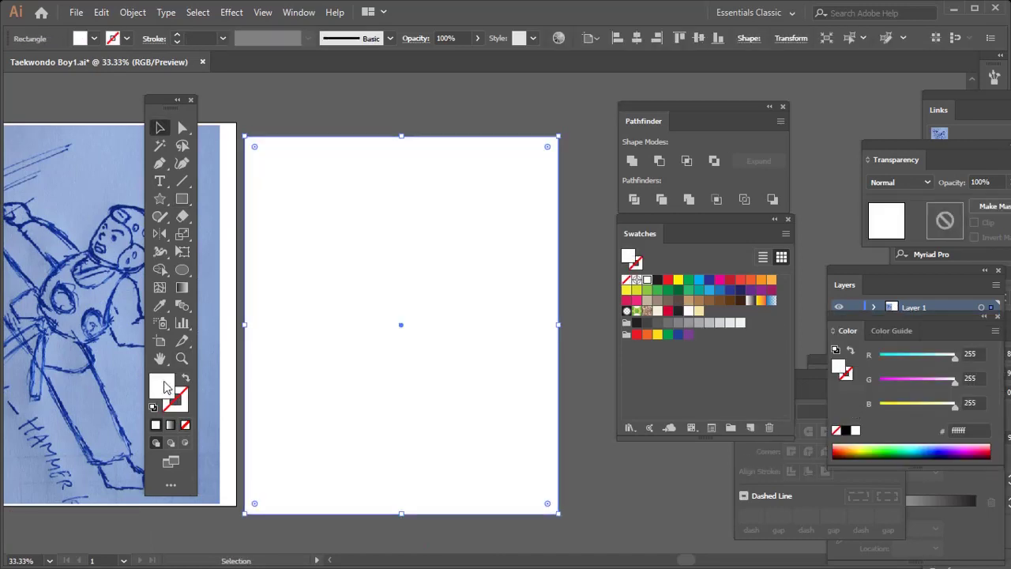
{"action": "key", "text": "ctrl+shift+bracketleft"}
{"action": "left_click", "coordinate": [350, 259], "text": "shift"}
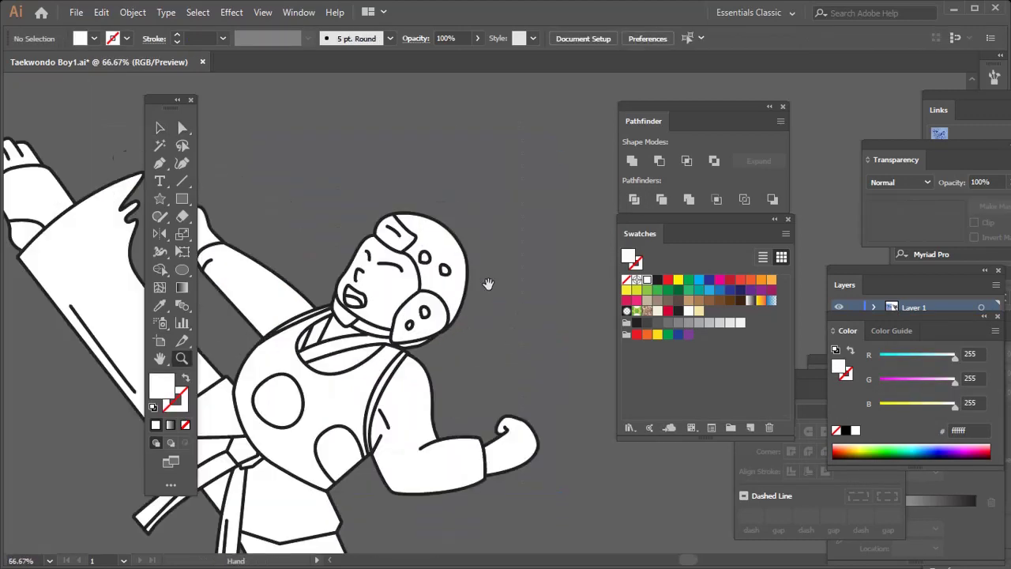
{"action": "left_click_drag", "start_coordinate": [488, 284], "coordinate": [581, 220]}
Fill the two chest circles and the helmet with red.
{"action": "key", "text": "a"}
{"action": "left_click", "coordinate": [371, 336]}
{"action": "left_click", "coordinate": [430, 387], "text": "shift"}
{"action": "left_click", "coordinate": [668, 311]}
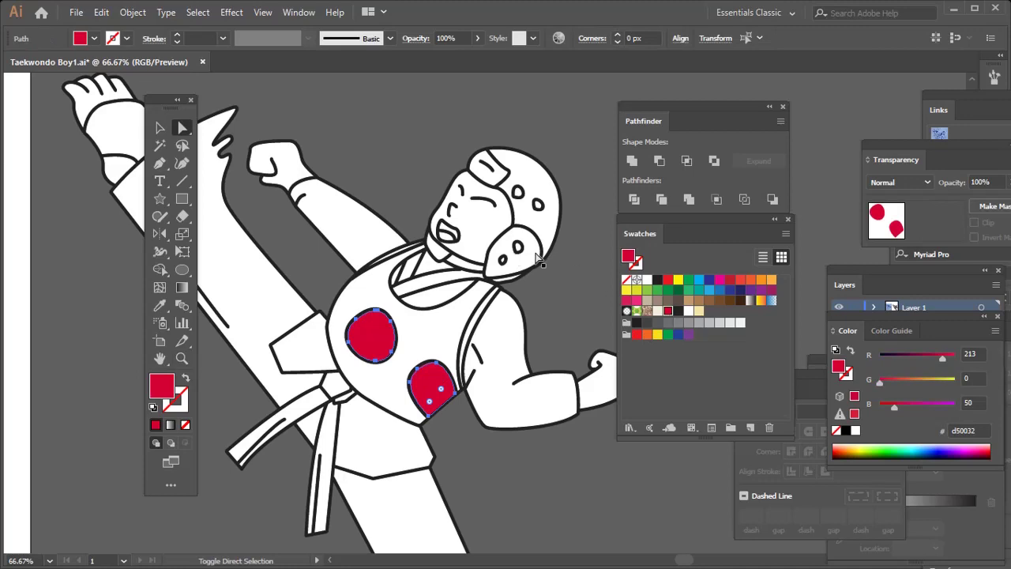
{"action": "left_click", "coordinate": [540, 261]}
{"action": "left_click", "coordinate": [668, 311]}
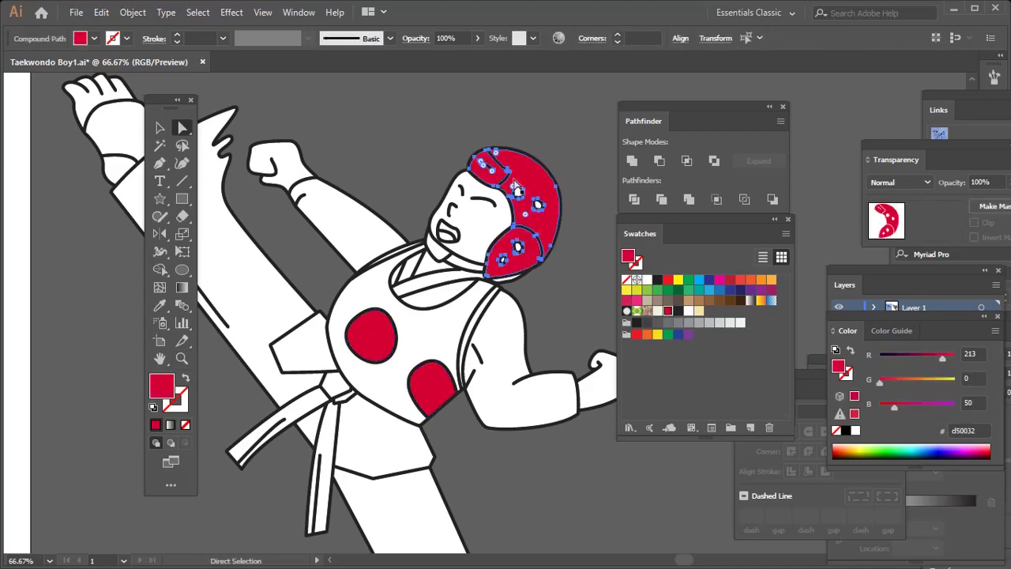
Fill the helmet's ear, cheek and upper holes with a darker red.
{"action": "left_click_drag", "start_coordinate": [463, 113], "coordinate": [553, 327]}
{"action": "left_click", "coordinate": [506, 363]}
{"action": "left_click_drag", "start_coordinate": [405, 139], "coordinate": [563, 449]}
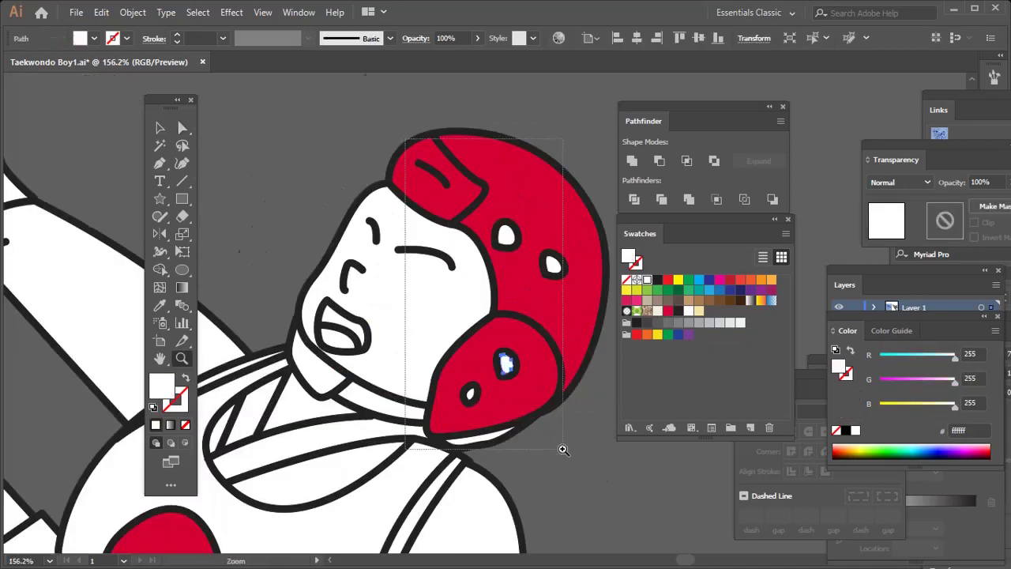
{"action": "left_click", "coordinate": [443, 470], "text": "ctrl+shift"}
{"action": "left_click", "coordinate": [506, 234], "text": "shift"}
{"action": "key", "text": "i"}
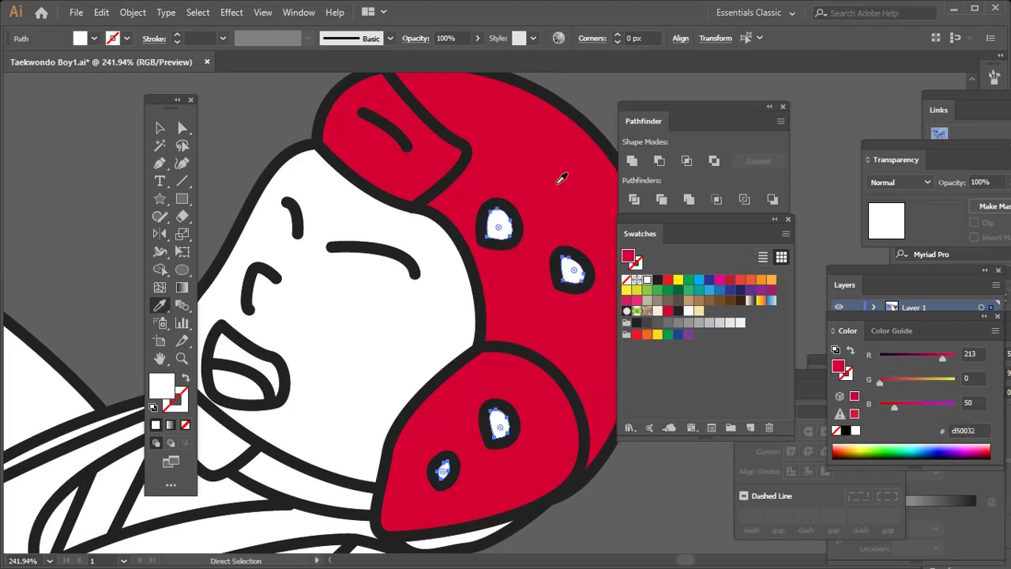
{"action": "left_click", "coordinate": [560, 176]}
{"action": "double_click", "coordinate": [162, 386]}
{"action": "left_click", "coordinate": [565, 216]}
{"action": "left_click", "coordinate": [733, 153]}
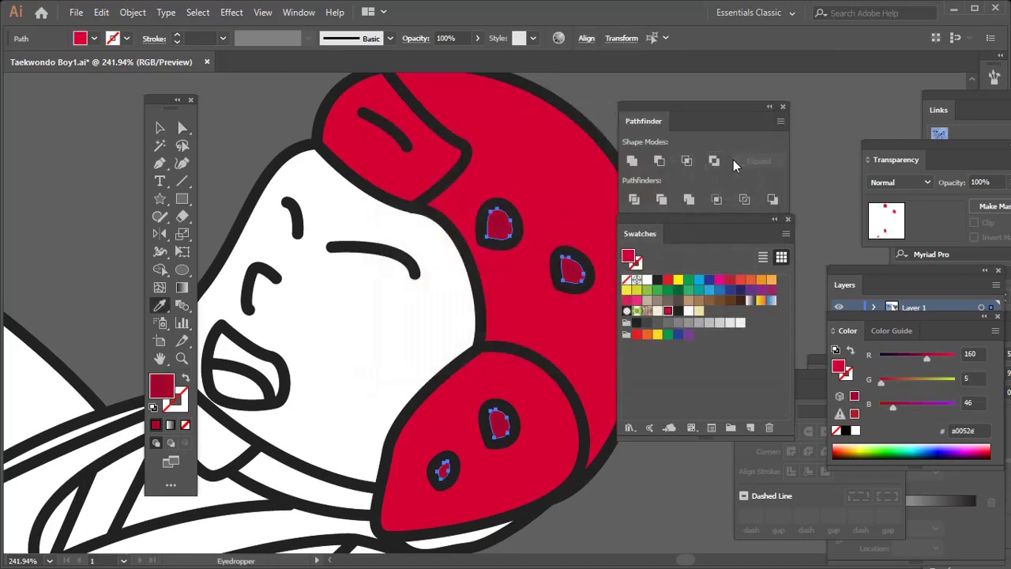
Fill the face shape with pale yellow.
{"action": "left_click", "coordinate": [427, 339]}
{"action": "left_click", "coordinate": [699, 310]}
{"action": "key", "text": "ctrl+shift+a"}
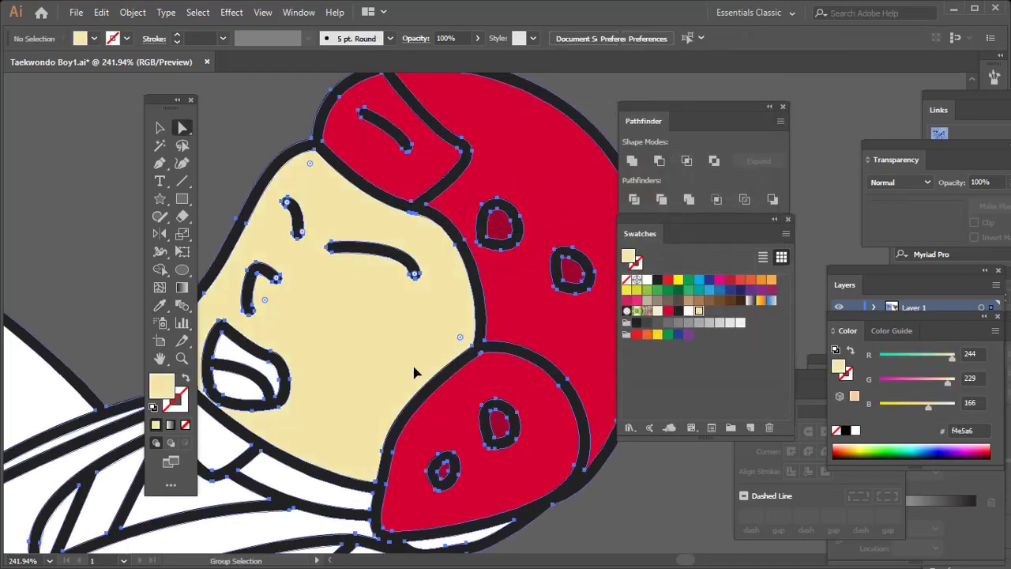
{"action": "key", "text": "ctrl+a"}
{"action": "left_click", "coordinate": [446, 356]}
{"action": "key", "text": "z"}
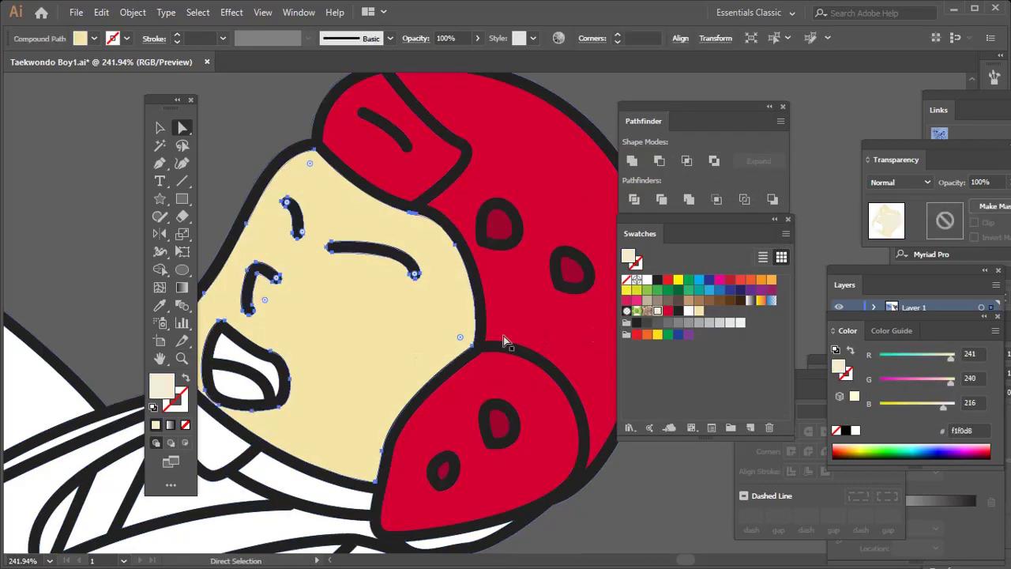
{"action": "left_click", "coordinate": [448, 347], "text": "alt"}
{"action": "left_click", "coordinate": [448, 345], "text": "alt"}
{"action": "left_click", "coordinate": [697, 312]}
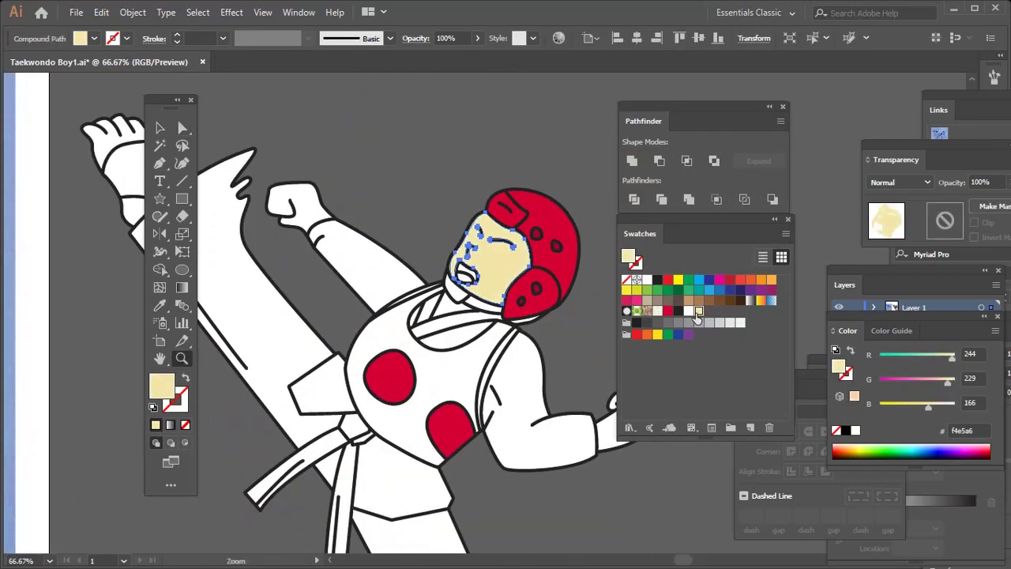
Give the fists the same pale yellow skin colour.
{"action": "key", "text": "a"}
{"action": "left_click", "coordinate": [286, 217]}
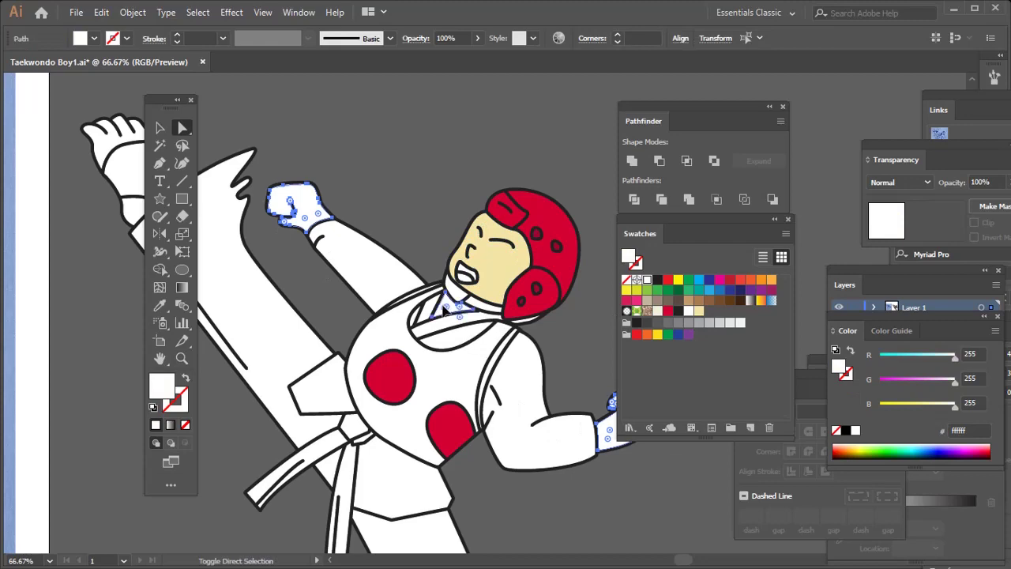
{"action": "left_click", "coordinate": [697, 315]}
{"action": "key", "text": "ctrl+shift+a"}
Fill the belt with dark grey #514f4f.
{"action": "left_click", "coordinate": [350, 430]}
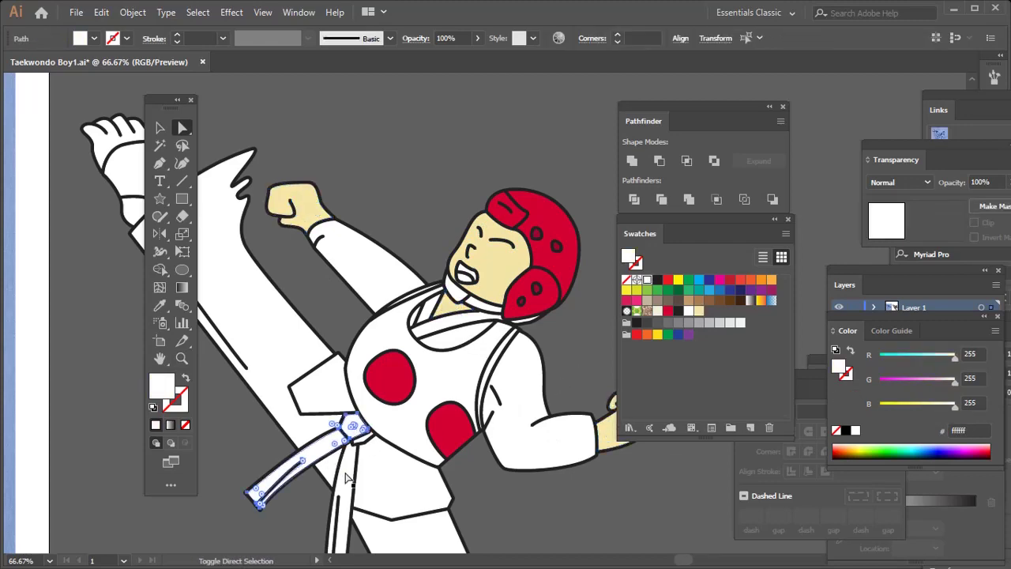
{"action": "key", "text": "z"}
{"action": "left_click_drag", "start_coordinate": [366, 448], "coordinate": [367, 448]}
{"action": "key", "text": "ctrl"}
{"action": "double_click", "coordinate": [172, 387]}
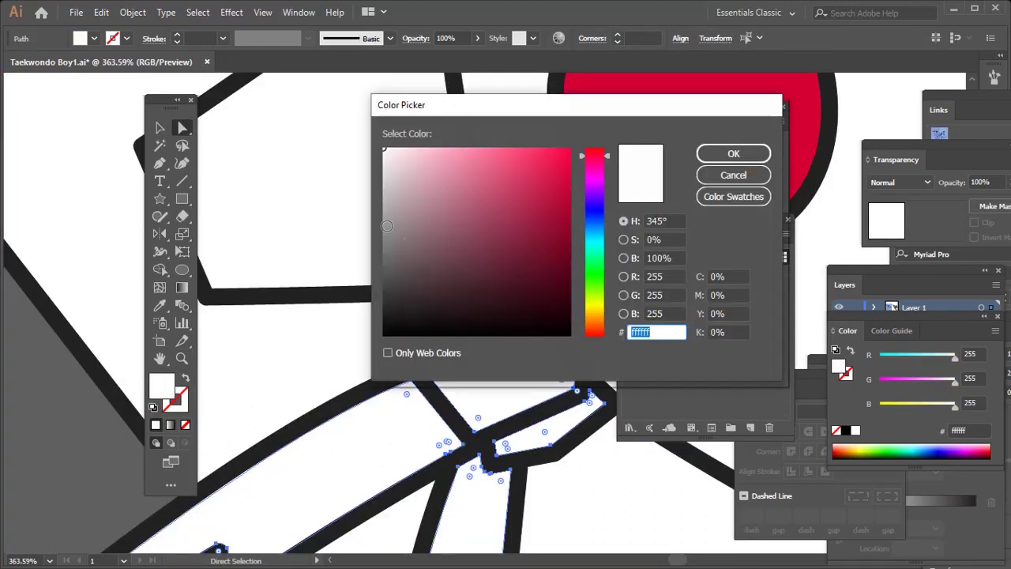
{"action": "type", "text": "514f4f"}
{"action": "key", "text": "Return"}
{"action": "key", "text": "ctrl+shift+a"}
{"action": "left_click", "coordinate": [480, 343], "text": "alt"}
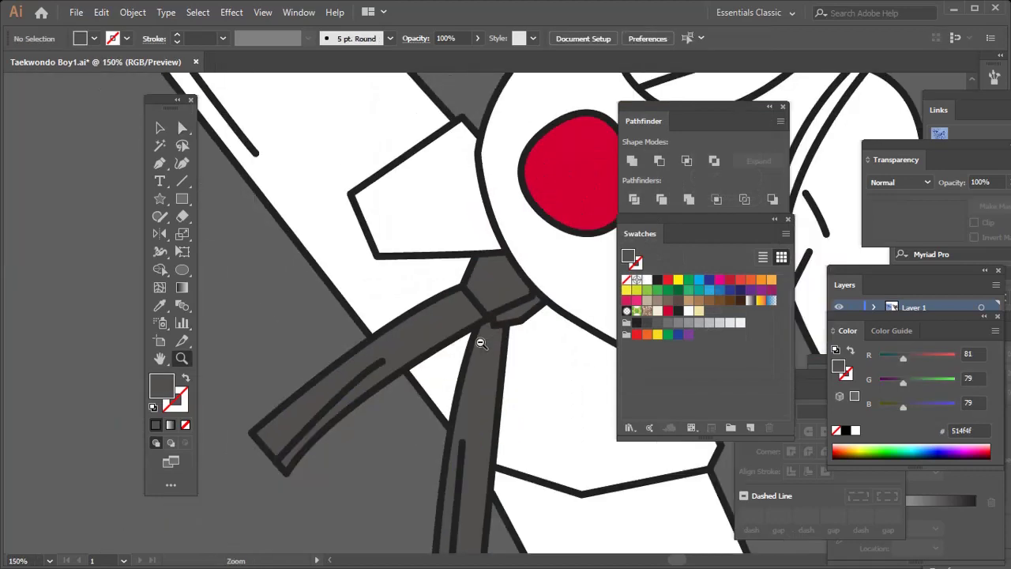
{"action": "left_click", "coordinate": [510, 321], "text": "alt"}
{"action": "left_click", "coordinate": [479, 271], "text": "alt"}
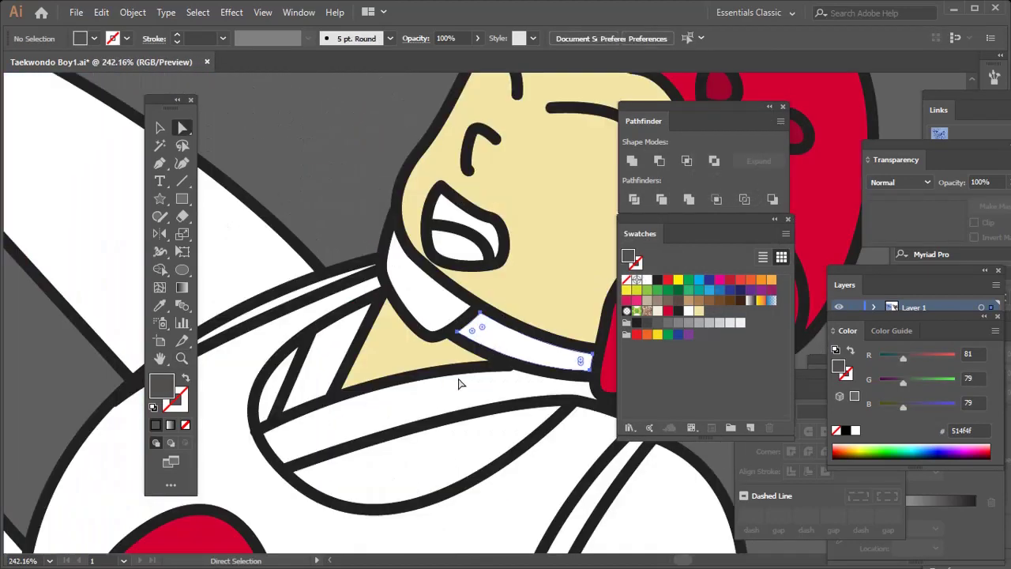
{"action": "left_click", "coordinate": [442, 348], "text": "ctrl"}
Give the collar band the belt's dark grey using the eyedropper.
{"action": "left_click", "coordinate": [399, 395], "text": "alt"}
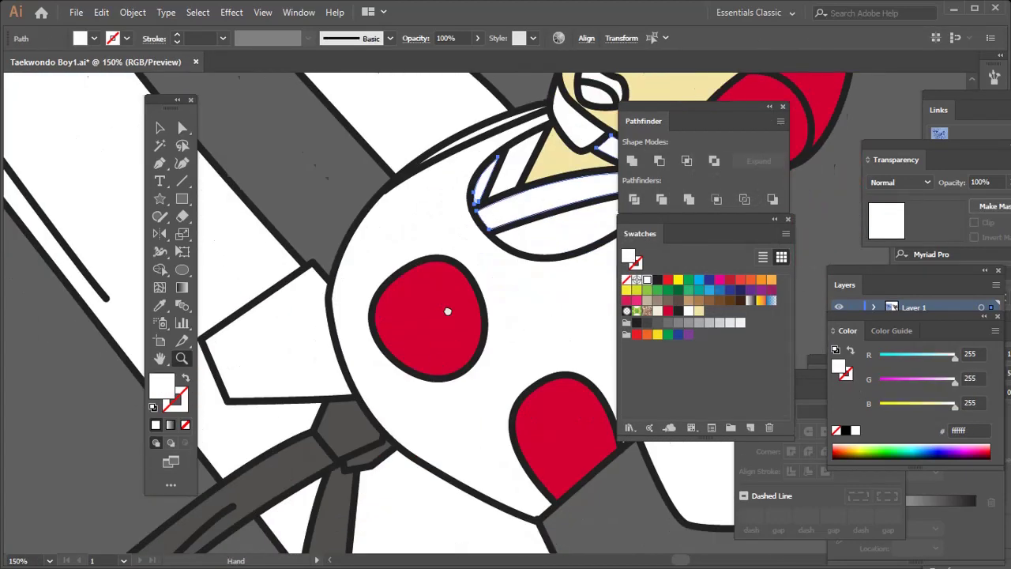
{"action": "key", "text": "i"}
{"action": "left_click", "coordinate": [361, 402]}
{"action": "left_click_drag", "start_coordinate": [482, 284], "coordinate": [411, 268]}
{"action": "key", "text": "ctrl+shift+a"}
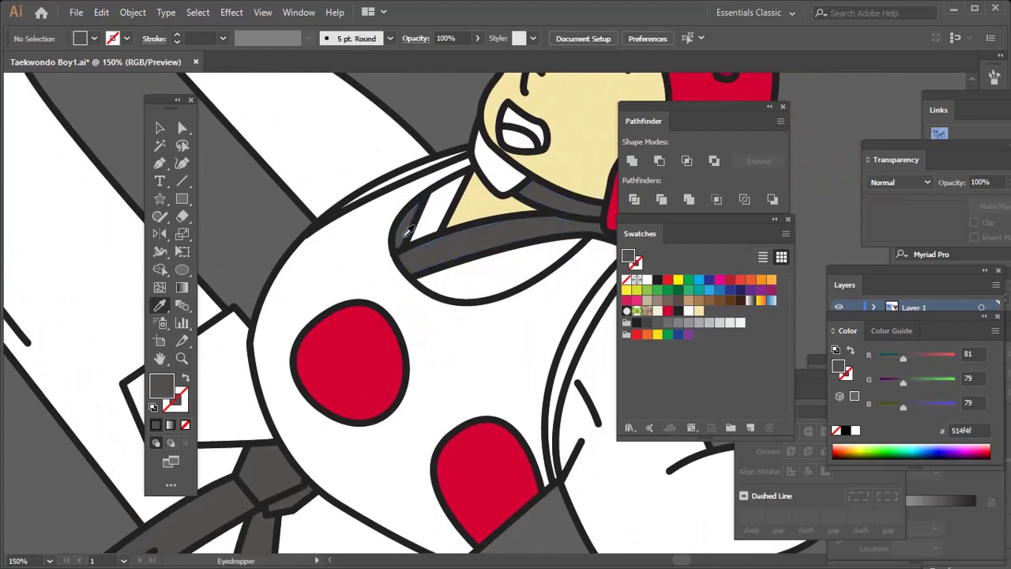
Delete the small white shape beside the collar.
{"action": "key", "text": "a"}
{"action": "left_click", "coordinate": [443, 247]}
{"action": "key", "text": "Delete"}
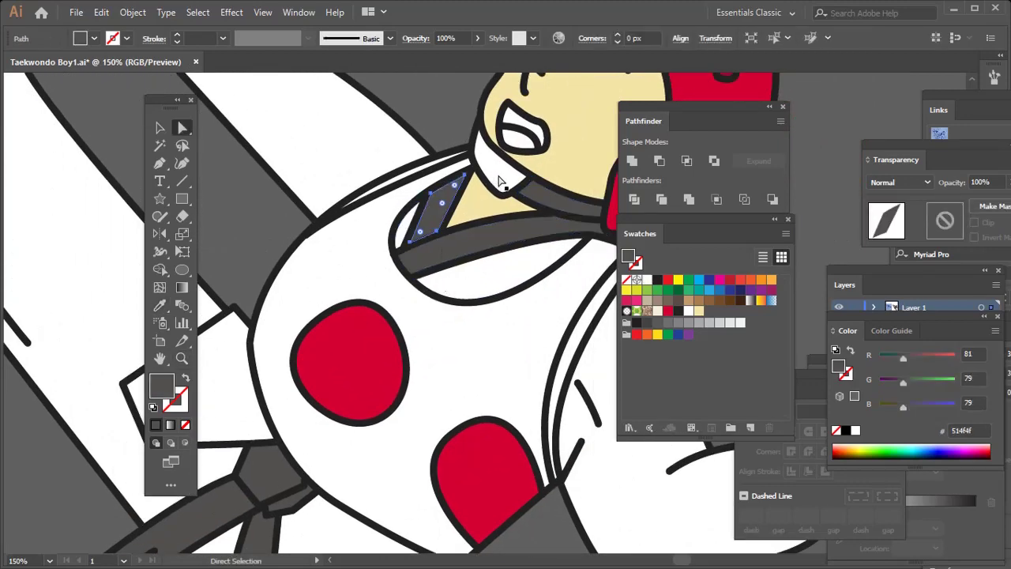
Fill the inside of the mouth and the teeth shape with the helmet red.
{"action": "left_click", "coordinate": [498, 162]}
{"action": "left_click_drag", "start_coordinate": [525, 163], "coordinate": [448, 186]}
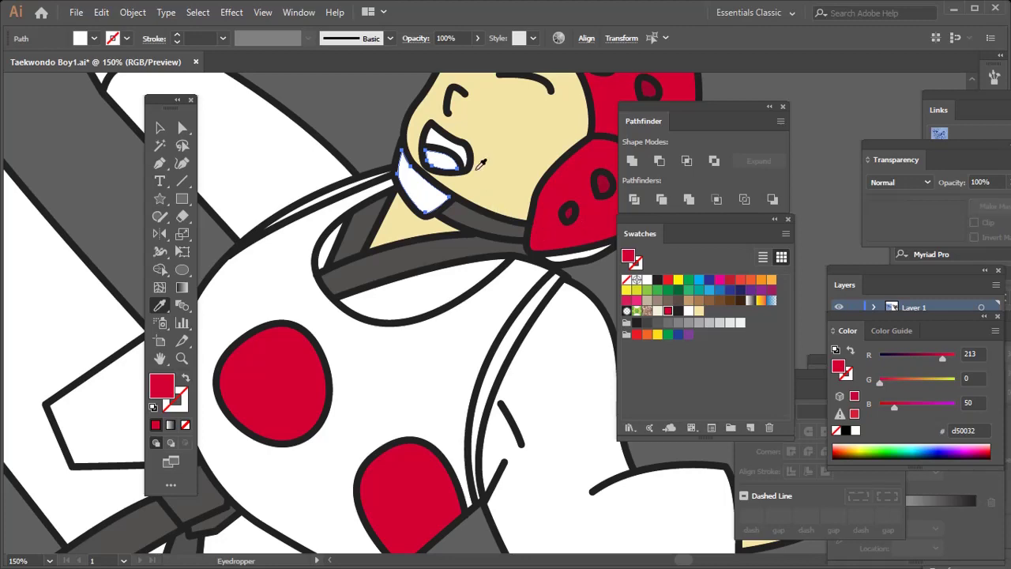
{"action": "left_click", "coordinate": [580, 178]}
{"action": "left_click", "coordinate": [466, 162]}
{"action": "left_click_drag", "start_coordinate": [470, 178], "coordinate": [347, 359]}
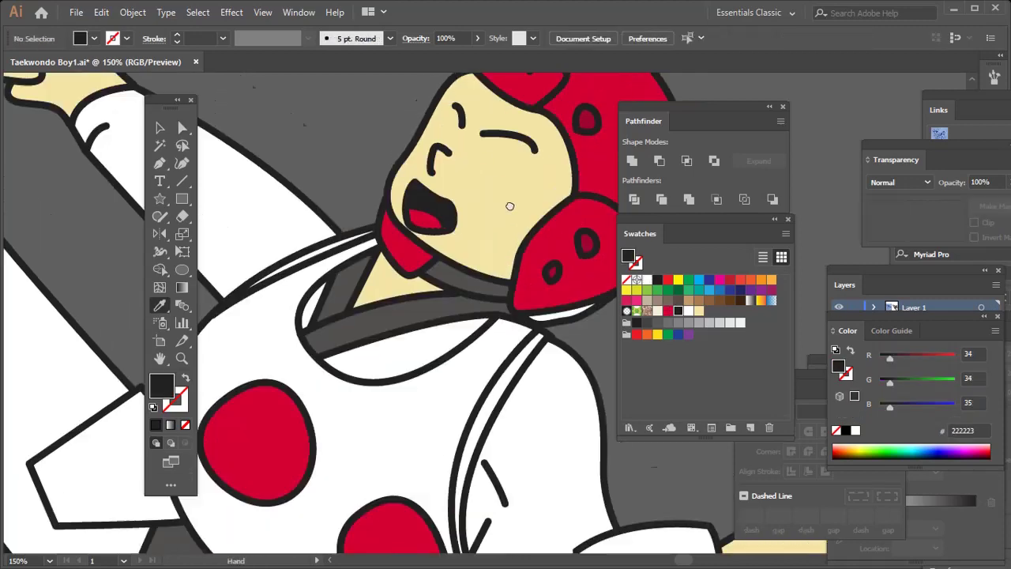
{"action": "left_click", "coordinate": [436, 202]}
{"action": "key", "text": "ctrl+shift+a"}
Fill the chest strap with the helmet red.
{"action": "key", "text": "ctrl+minus"}
{"action": "key", "text": "ctrl+minus"}
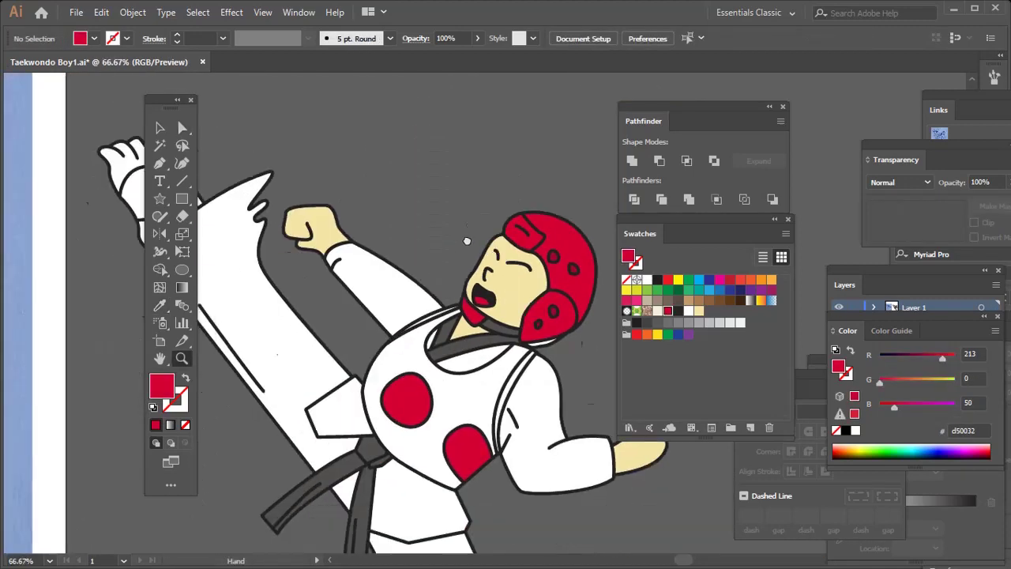
{"action": "key", "text": "z"}
{"action": "left_click_drag", "start_coordinate": [448, 251], "coordinate": [465, 312]}
{"action": "left_click", "coordinate": [392, 284]}
{"action": "key", "text": "z"}
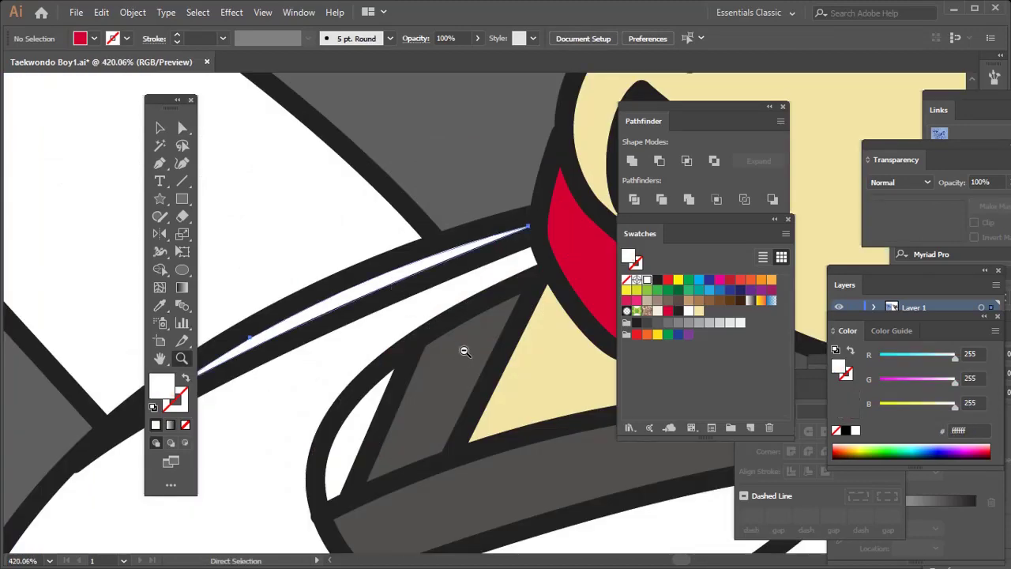
{"action": "key", "text": "ctrl+minus"}
{"action": "key", "text": "ctrl+minus"}
{"action": "key", "text": "ctrl+minus"}
{"action": "key", "text": "ctrl+minus"}
{"action": "mouse_move", "coordinate": [518, 235]}
{"action": "left_mouse_down"}
{"action": "mouse_move", "coordinate": [540, 306]}
{"action": "mouse_move", "coordinate": [509, 320]}
{"action": "left_mouse_up"}
{"action": "key", "text": "ctrl+minus"}
{"action": "key", "text": "ctrl+minus"}
{"action": "key", "text": "ctrl+minus"}
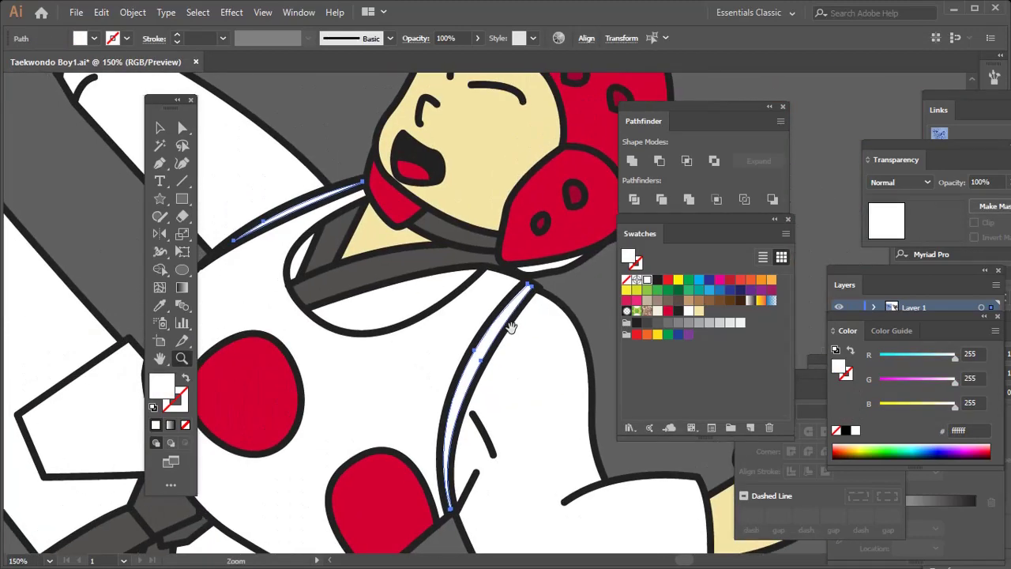
{"action": "key", "text": "i"}
{"action": "left_click", "coordinate": [564, 233]}
Give the strip under the helmet the strap's darker red.
{"action": "key", "text": "a"}
{"action": "left_click", "coordinate": [557, 269]}
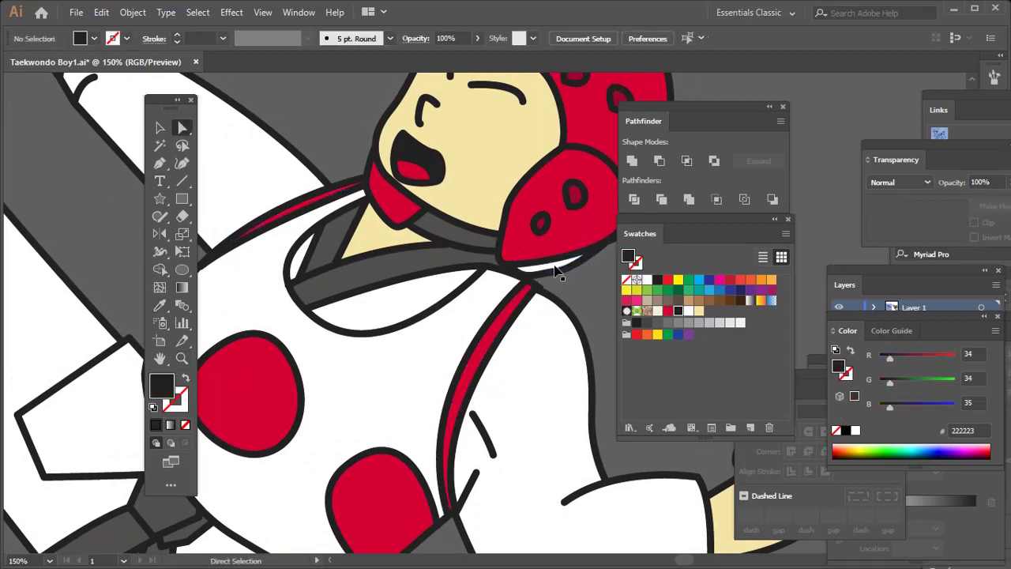
{"action": "key", "text": "i"}
{"action": "left_click", "coordinate": [519, 296]}
{"action": "key", "text": "ctrl+minus"}
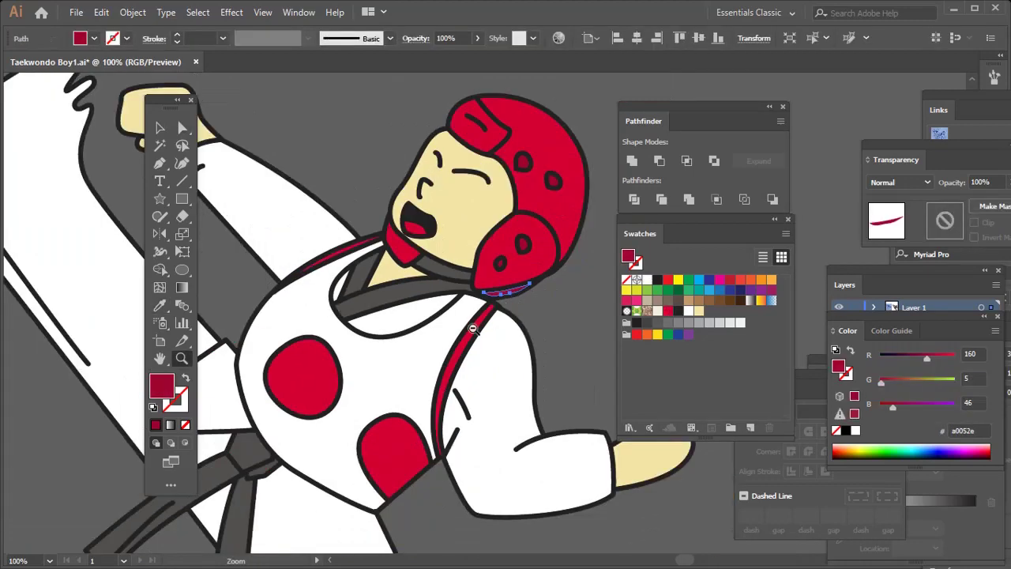
{"action": "key", "text": "ctrl+minus"}
{"action": "key", "text": "ctrl+minus"}
Colour the ankle bands on the feet with the helmet red.
{"action": "key", "text": "a"}
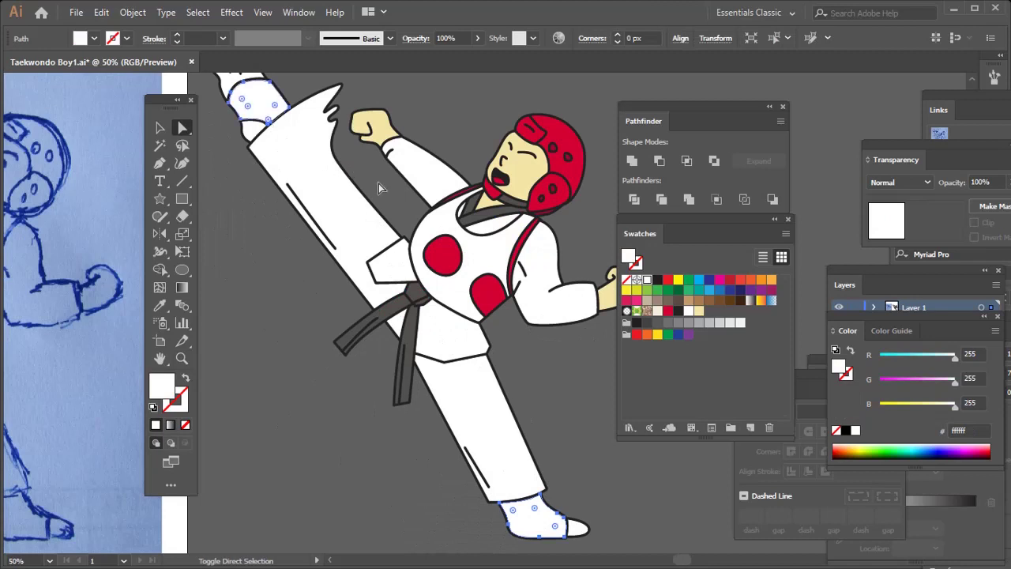
{"action": "key", "text": "i"}
{"action": "left_click", "coordinate": [488, 294]}
{"action": "key", "text": "a"}
{"action": "left_click_drag", "start_coordinate": [230, 133], "coordinate": [238, 220]}
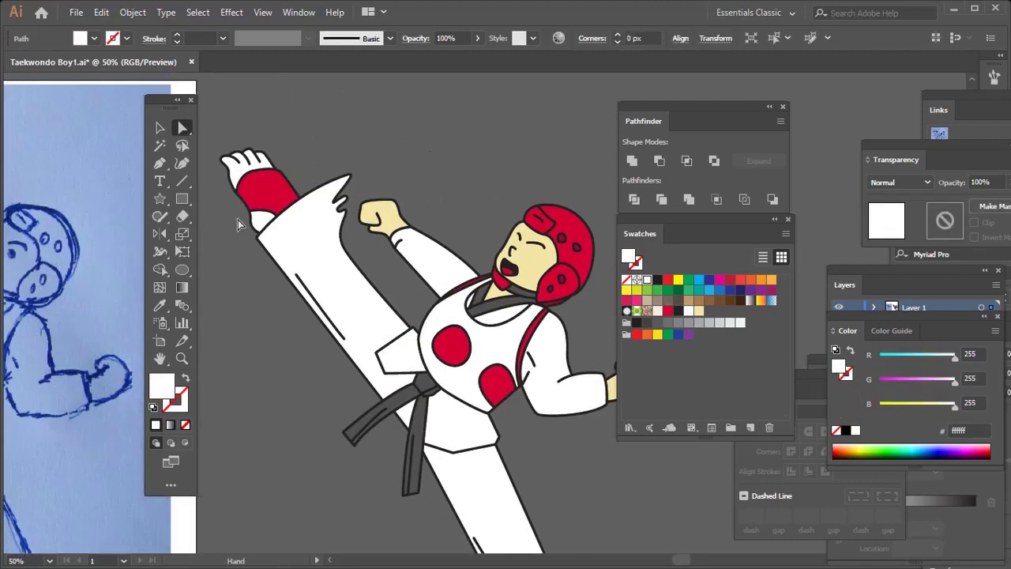
{"action": "left_click", "coordinate": [473, 178]}
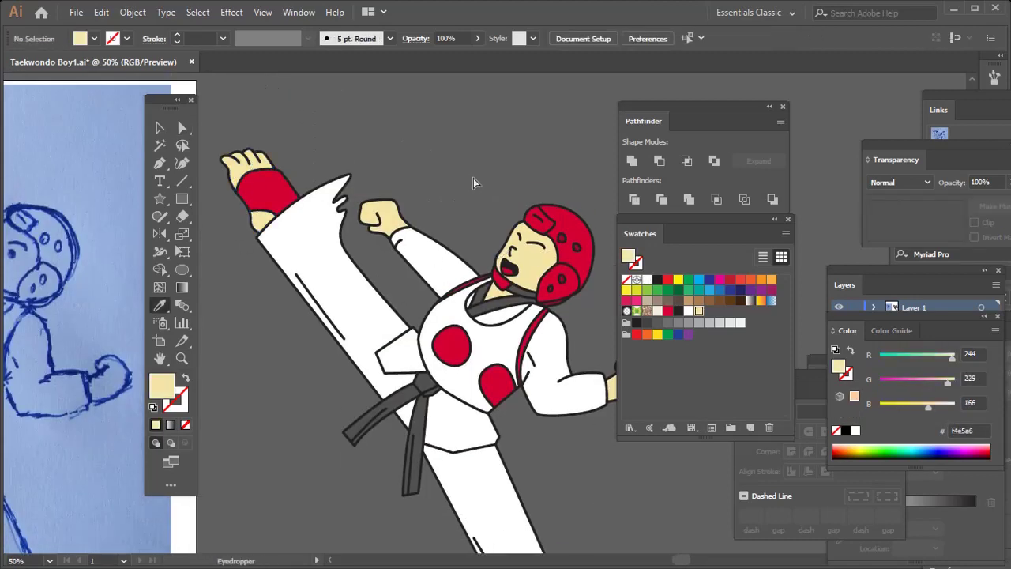
Fill the leg, pants and both collar pieces with cream #f1f0d8.
{"action": "left_click", "coordinate": [363, 340]}
{"action": "left_click", "coordinate": [441, 405], "text": "shift"}
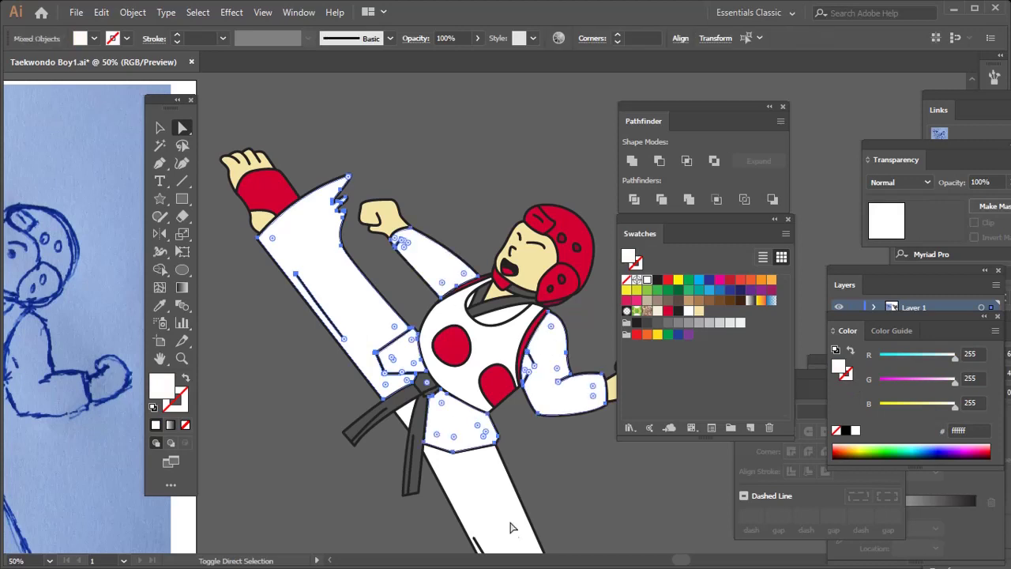
{"action": "left_click", "coordinate": [657, 310]}
{"action": "key", "text": "ctrl+shift+a"}
{"action": "left_click", "coordinate": [482, 325]}
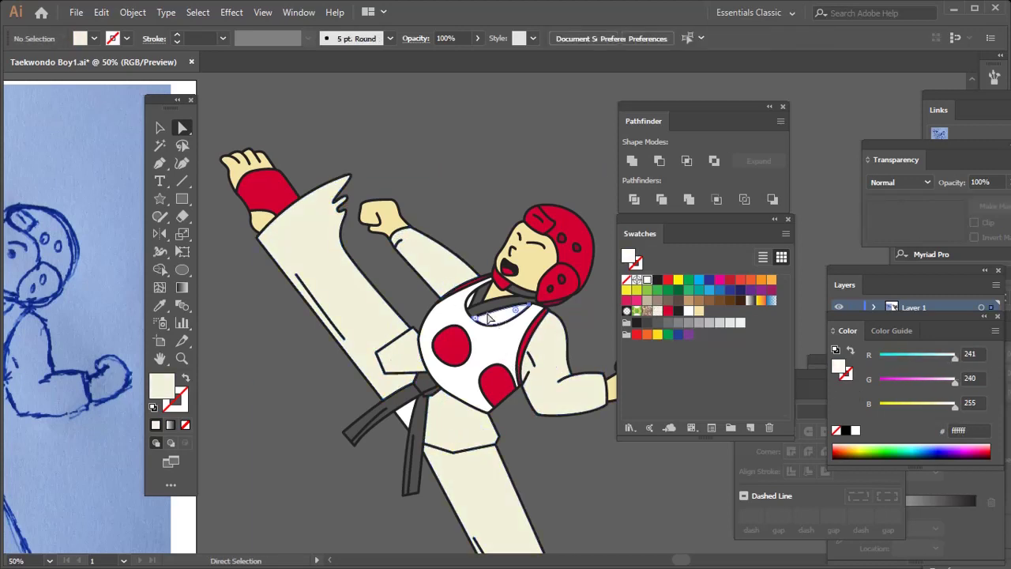
{"action": "key", "text": "z"}
{"action": "left_click_drag", "start_coordinate": [470, 317], "coordinate": [495, 364]}
{"action": "left_click", "coordinate": [454, 252], "text": "ctrl+shift"}
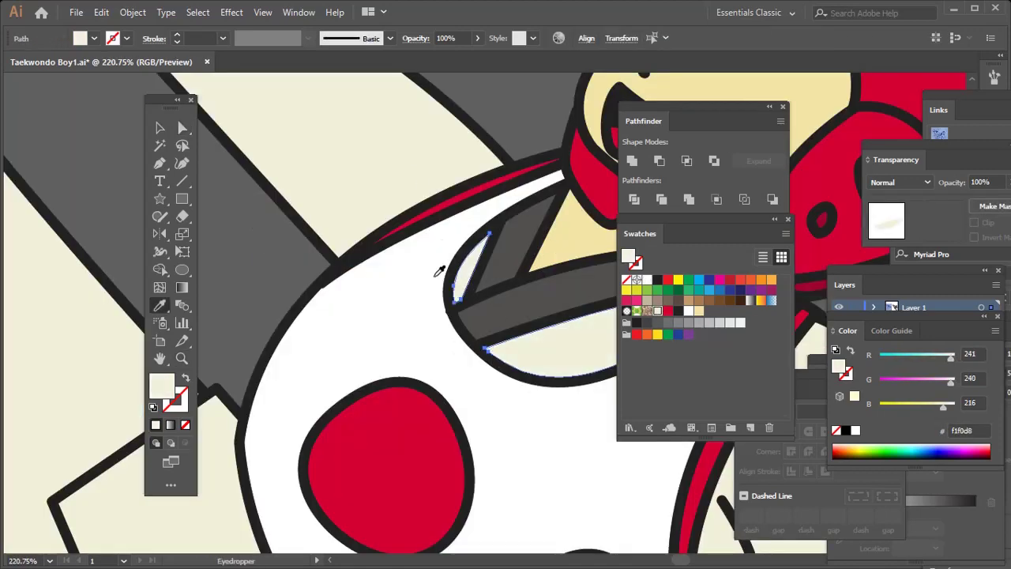
{"action": "left_click", "coordinate": [458, 324], "text": "alt"}
Zoom out to show the artboard and select the placed reference sketch.
{"action": "left_click", "coordinate": [458, 325], "text": "alt"}
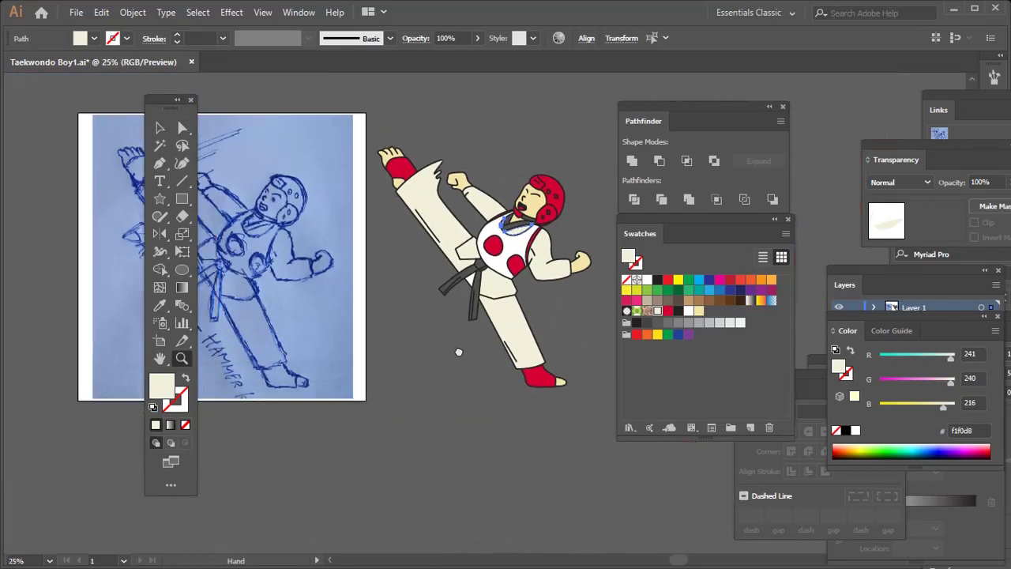
{"action": "left_click", "coordinate": [461, 348], "text": "alt"}
{"action": "left_click_drag", "start_coordinate": [462, 353], "coordinate": [488, 367]}
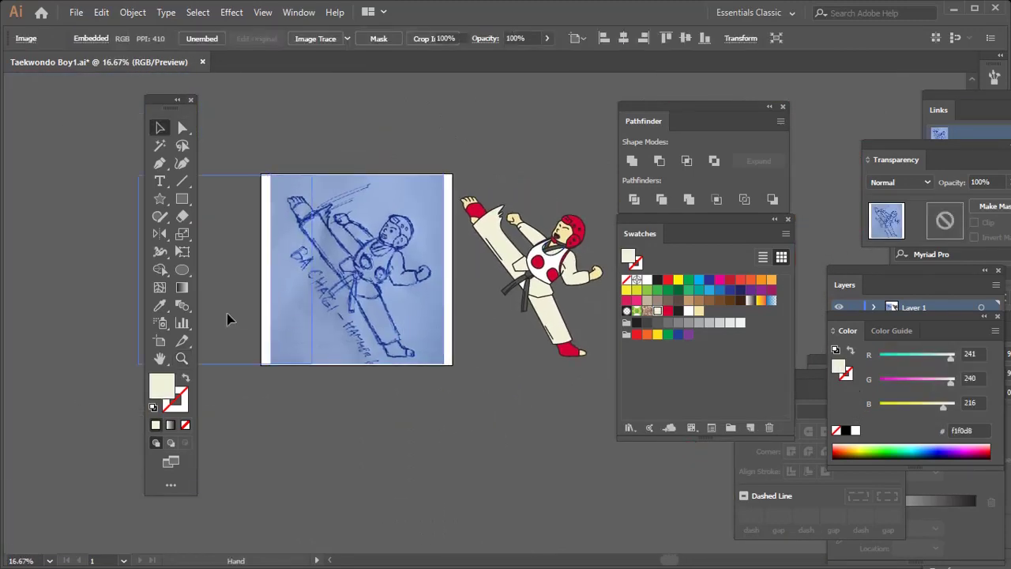
{"action": "left_click", "coordinate": [128, 317]}
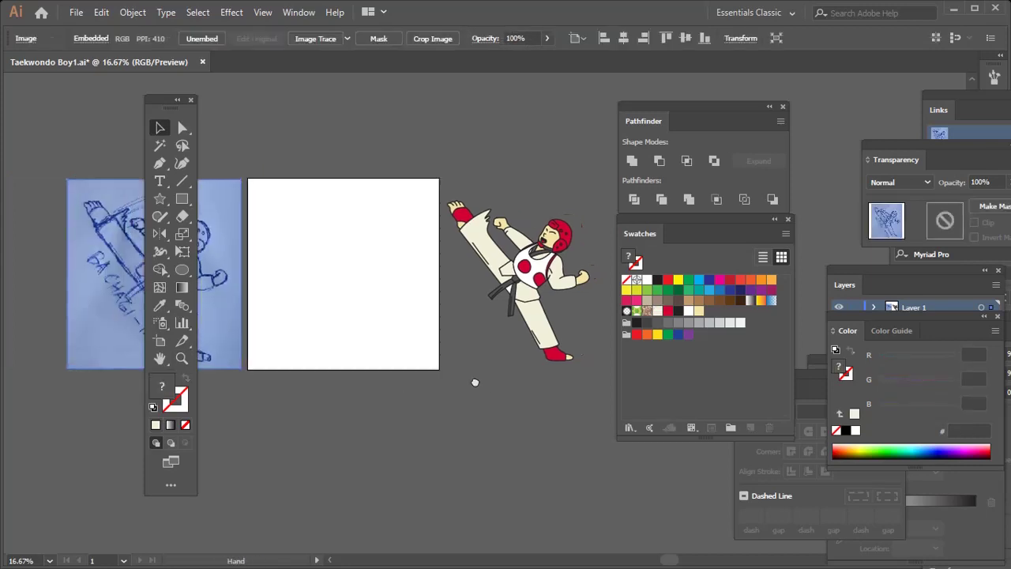
Move the figure onto the white artboard.
{"action": "left_click_drag", "start_coordinate": [456, 289], "coordinate": [349, 313]}
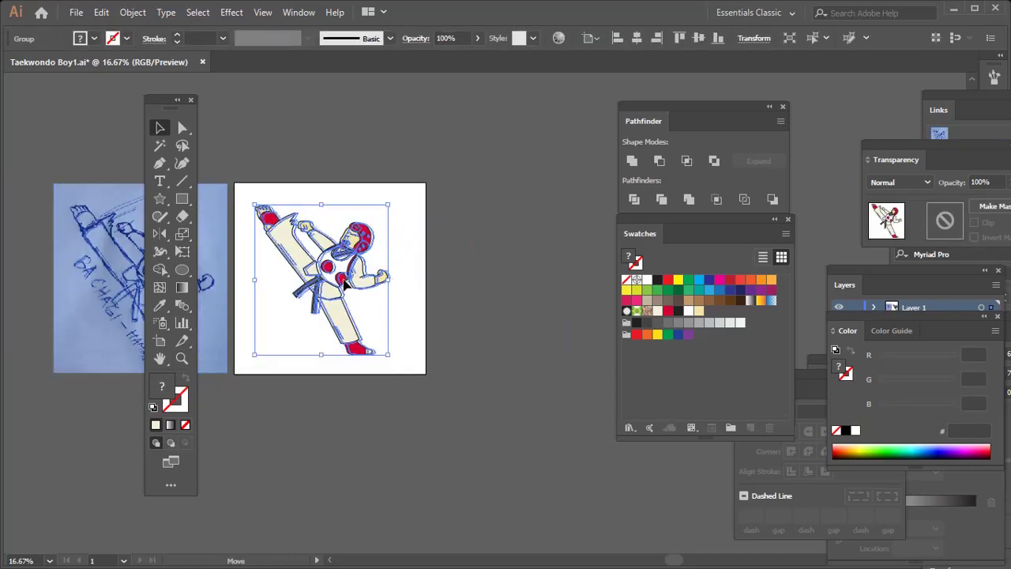
{"action": "left_click", "coordinate": [526, 256]}
{"action": "left_click_drag", "start_coordinate": [278, 252], "coordinate": [316, 241]}
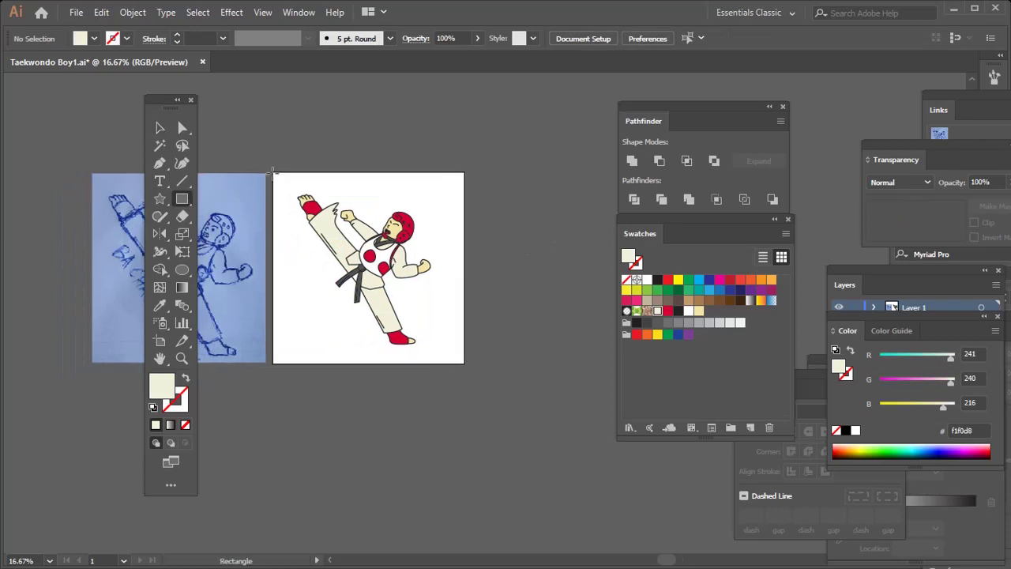
Draw an artboard-sized rectangle behind the figure, filled pale yellow #e5e1a3.
{"action": "left_click_drag", "start_coordinate": [456, 359], "coordinate": [463, 362]}
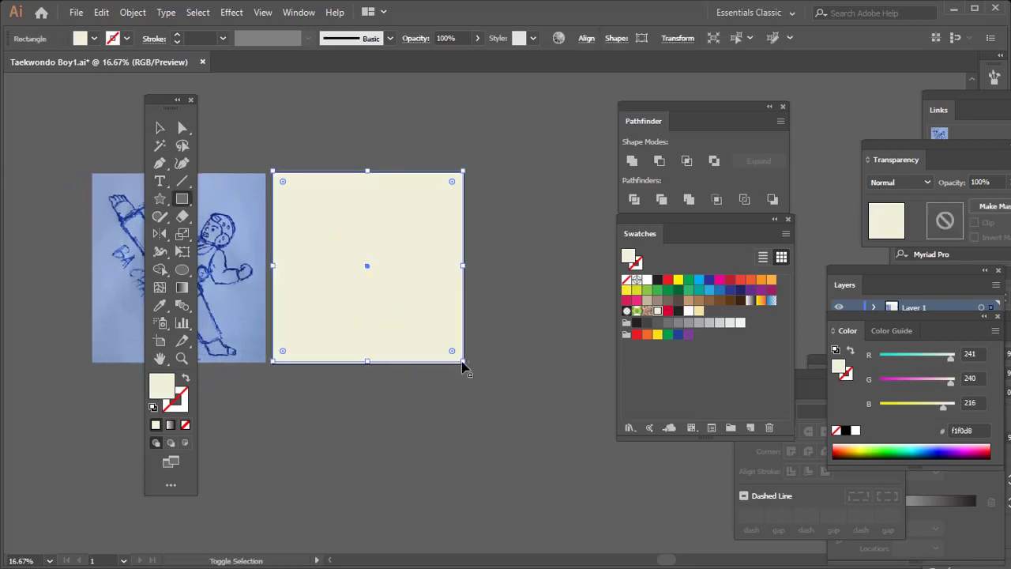
{"action": "key", "text": "ctrl+shift+bracketleft"}
{"action": "left_click", "coordinate": [689, 321]}
{"action": "key", "text": "z"}
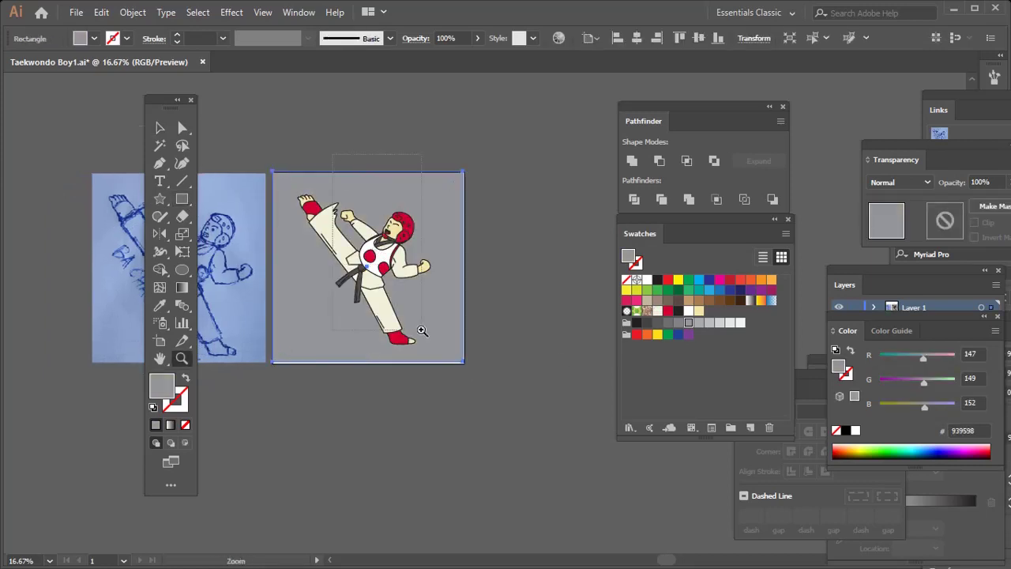
{"action": "left_click_drag", "start_coordinate": [355, 316], "coordinate": [382, 316]}
{"action": "left_click", "coordinate": [492, 267]}
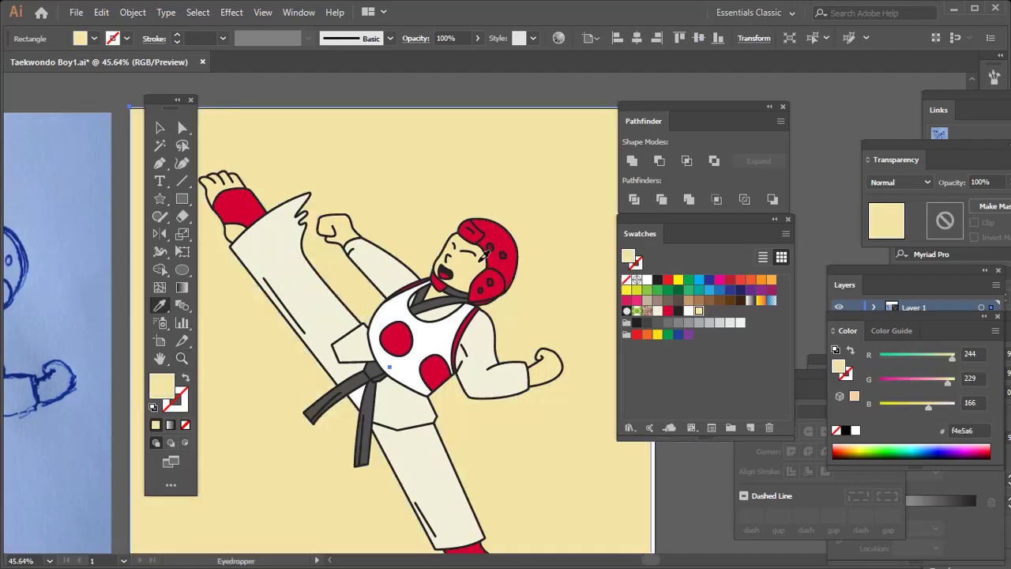
{"action": "double_click", "coordinate": [166, 395]}
{"action": "type", "text": "e5e1a3"}
{"action": "left_click", "coordinate": [745, 154]}
Make the fighter's suit pieces white.
{"action": "key", "text": "z"}
{"action": "left_click", "coordinate": [526, 328], "text": "alt"}
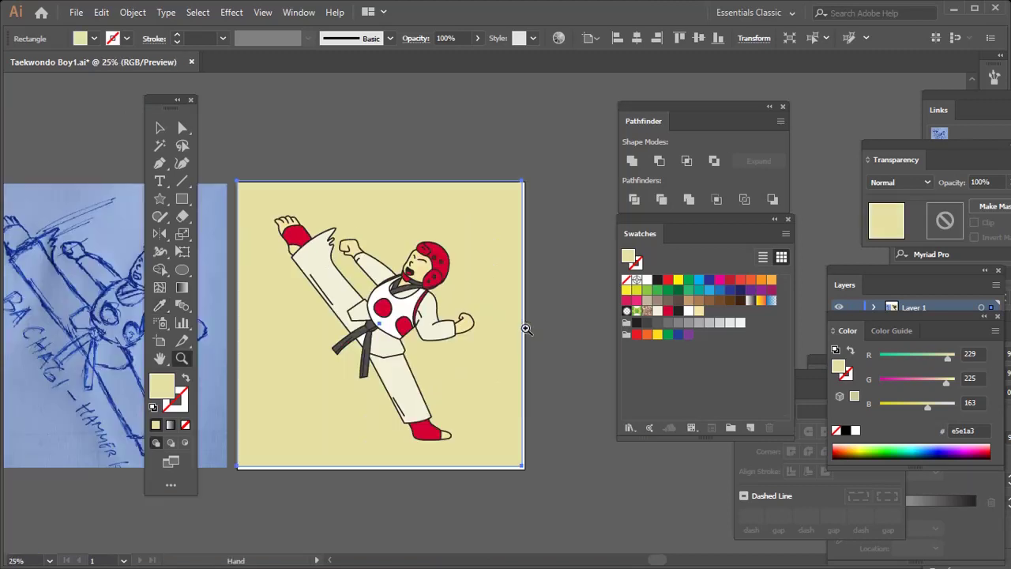
{"action": "left_click_drag", "start_coordinate": [526, 328], "coordinate": [549, 318]}
{"action": "key", "text": "a"}
{"action": "left_click", "coordinate": [409, 373]}
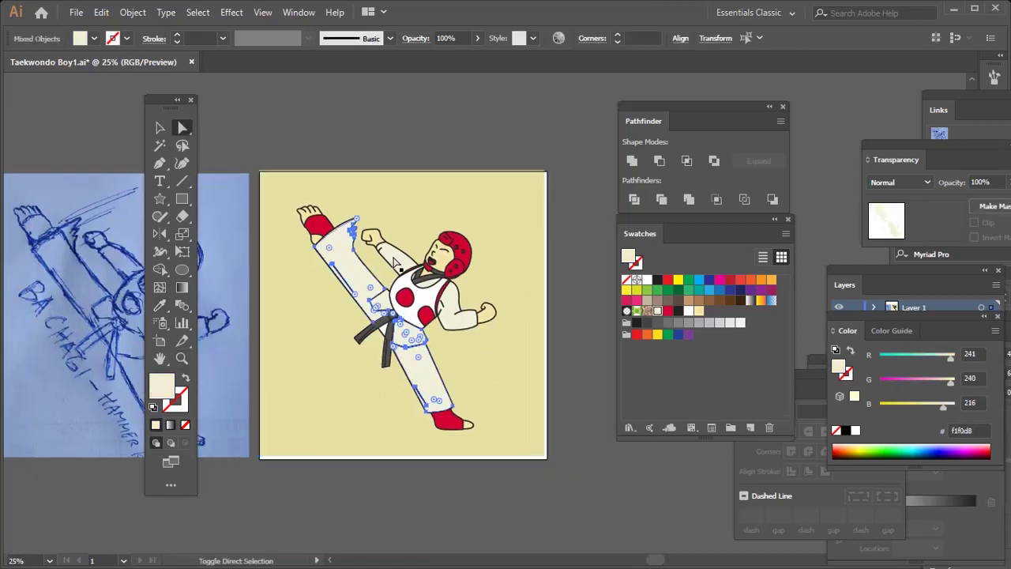
{"action": "left_click", "coordinate": [658, 310]}
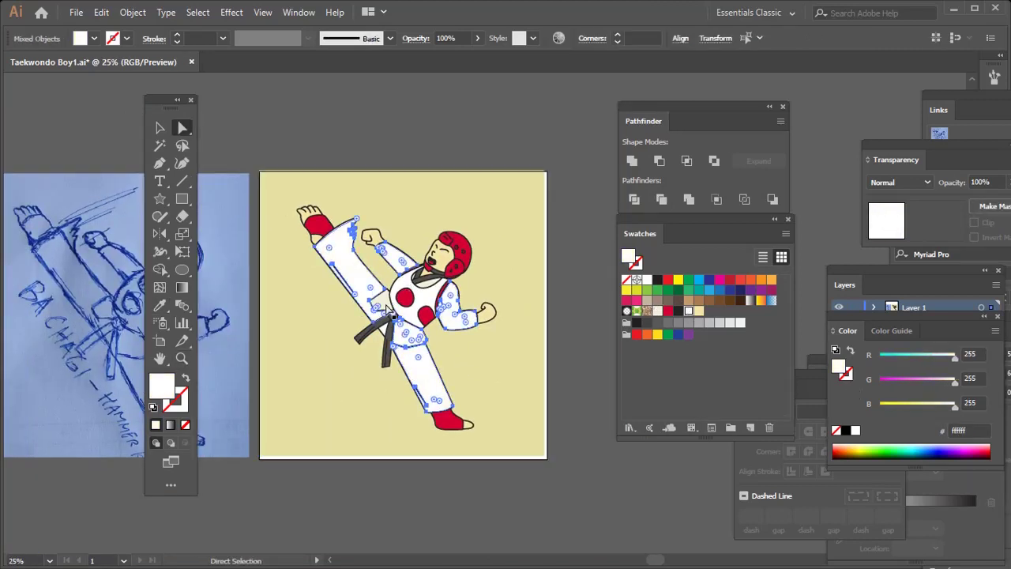
{"action": "left_click", "coordinate": [381, 300]}
Fill the background square with cream.
{"action": "left_click", "coordinate": [500, 290]}
{"action": "left_click", "coordinate": [657, 310]}
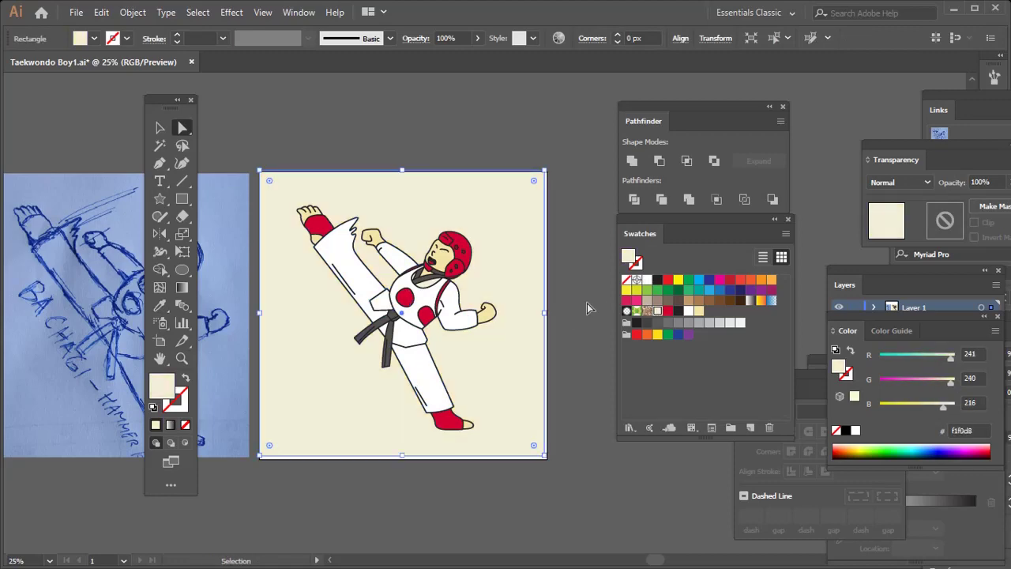
{"action": "left_click", "coordinate": [553, 348]}
Add a small black pupil to each eye.
{"action": "key", "text": "z"}
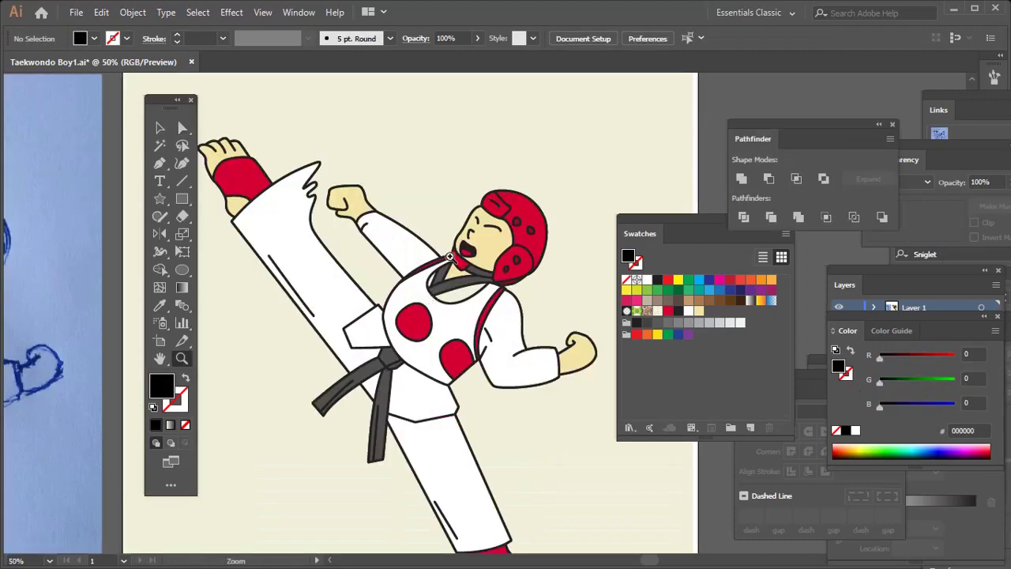
{"action": "left_click_drag", "start_coordinate": [443, 333], "coordinate": [491, 336]}
{"action": "left_click", "coordinate": [481, 332]}
{"action": "key", "text": "v"}
{"action": "key", "text": "ctrl+c"}
{"action": "key", "text": "ctrl+shift+a"}
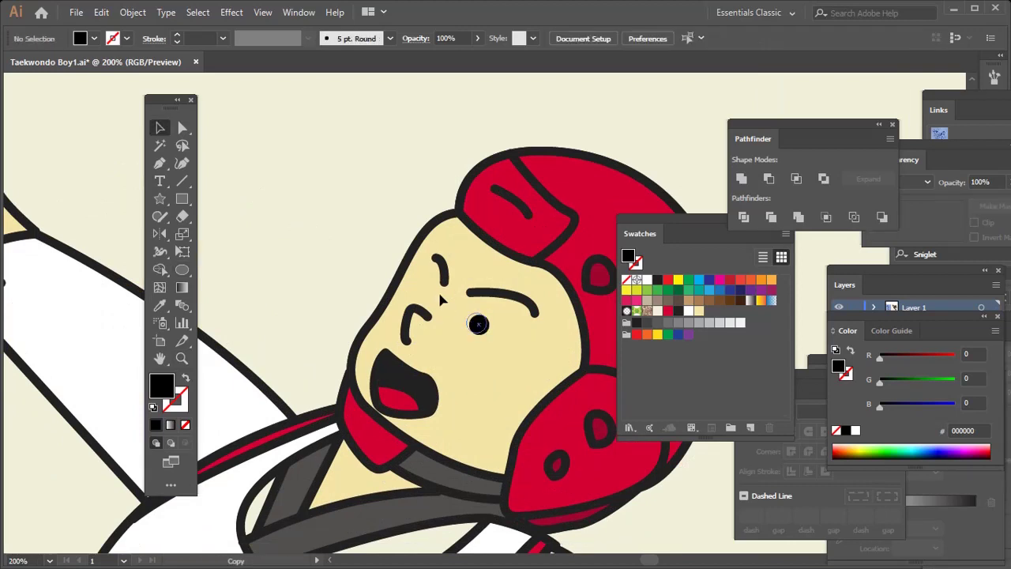
{"action": "left_click_drag", "start_coordinate": [437, 307], "coordinate": [437, 307]}
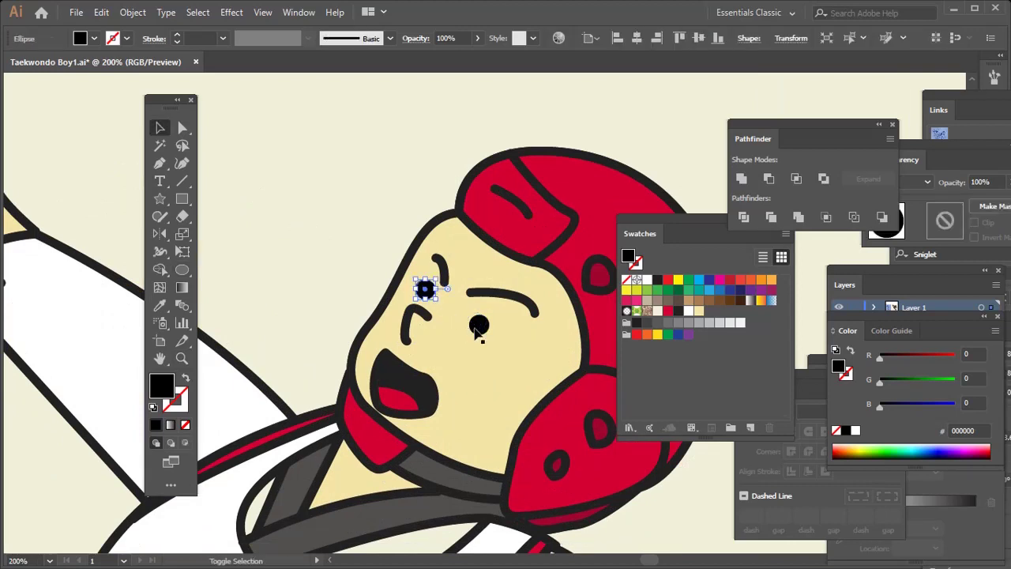
Recolour every outline sharing the eyebrow's stroke colour to dark brown #3c2415.
{"action": "key", "text": "a"}
{"action": "key", "text": "ctrl+shift+a"}
{"action": "left_click", "coordinate": [514, 307]}
{"action": "left_click", "coordinate": [197, 12]}
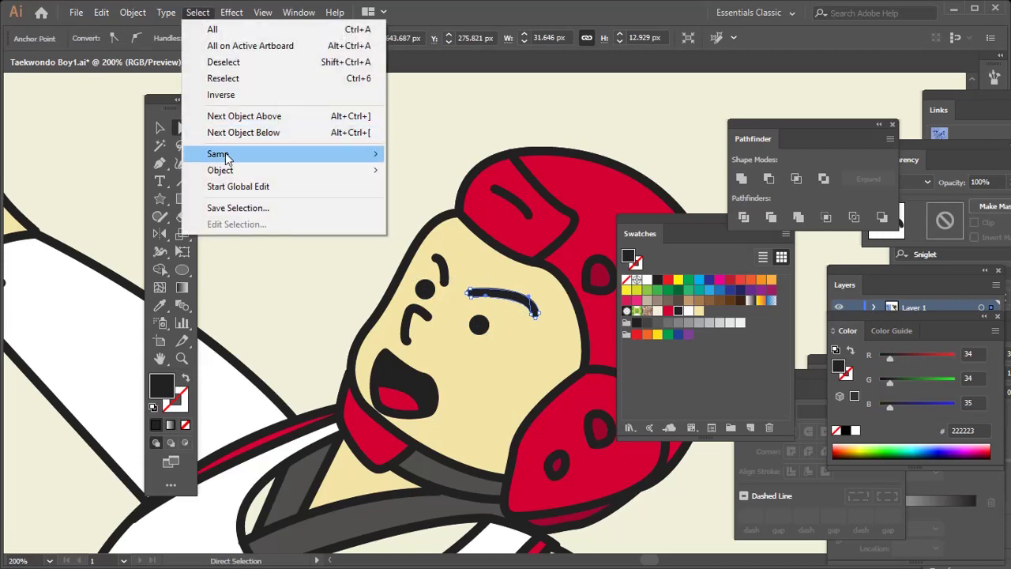
{"action": "left_click", "coordinate": [508, 252]}
{"action": "left_click", "coordinate": [740, 300]}
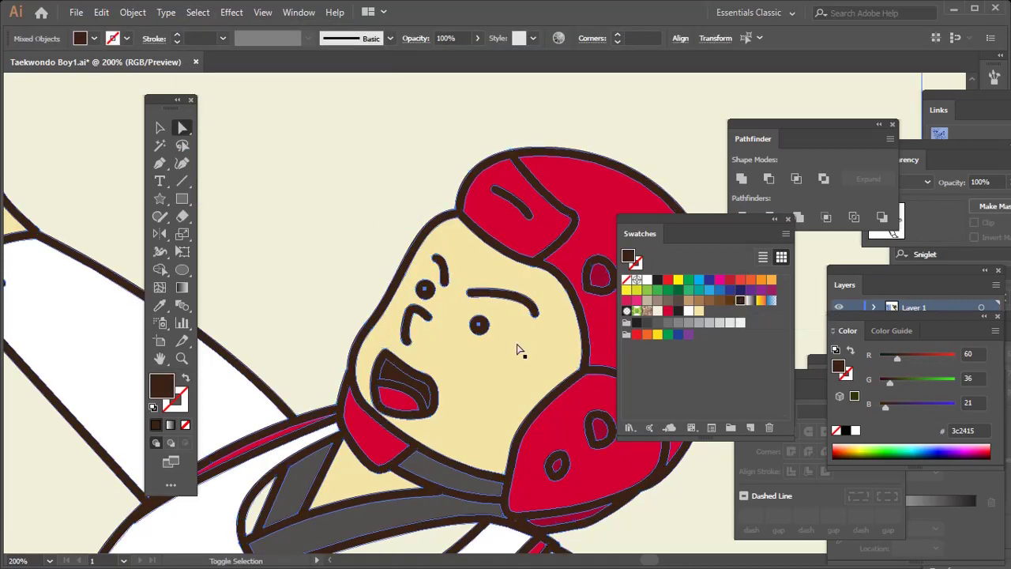
Zoom out and select the entire fighter illustration.
{"action": "key", "text": "ctrl+shift+a"}
{"action": "key", "text": "z"}
{"action": "left_click", "coordinate": [466, 338], "text": "alt"}
{"action": "left_click", "coordinate": [466, 338], "text": "alt"}
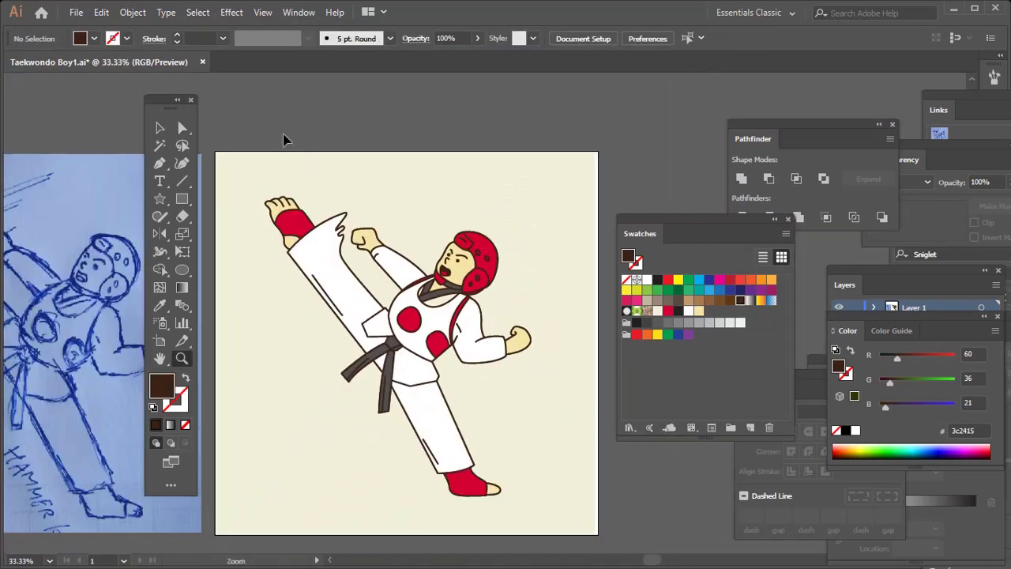
{"action": "key", "text": "v"}
{"action": "left_click_drag", "start_coordinate": [259, 149], "coordinate": [521, 503]}
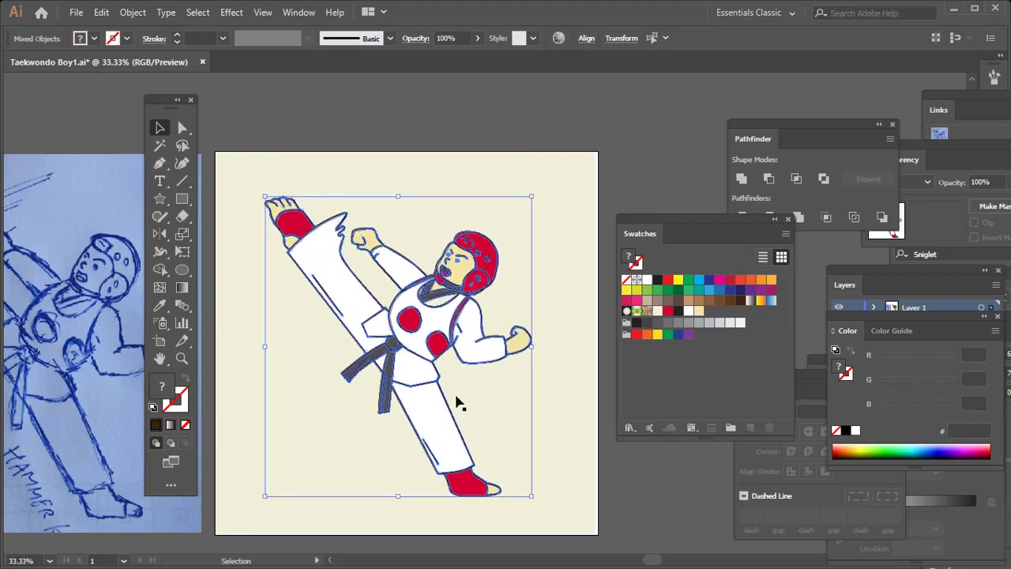
Give the whole figure a dark brown outline stroke with rounded caps.
{"action": "left_click", "coordinate": [740, 301]}
{"action": "left_click", "coordinate": [178, 402]}
{"action": "left_click", "coordinate": [223, 38]}
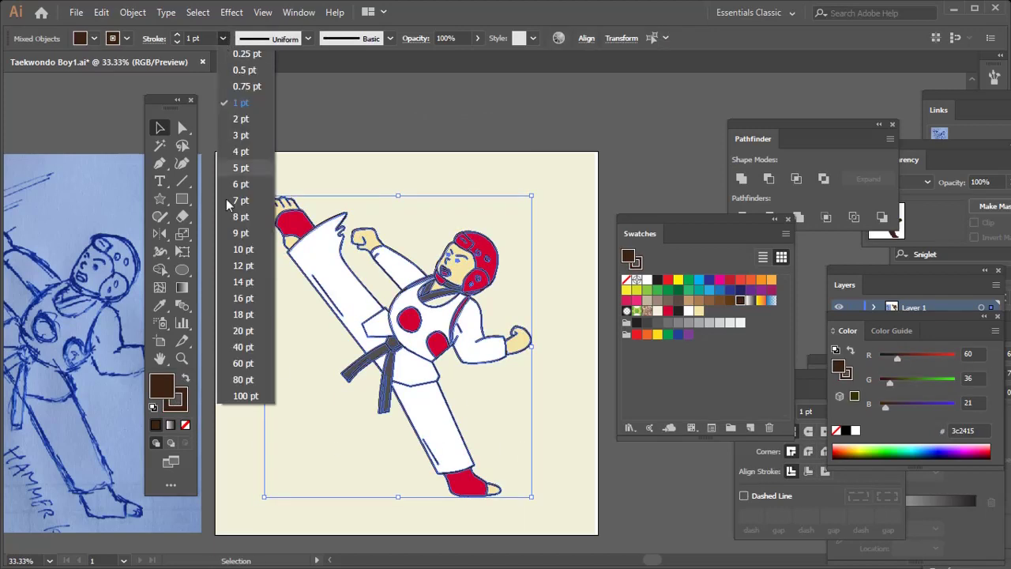
{"action": "left_click", "coordinate": [233, 198]}
{"action": "left_click", "coordinate": [223, 38]}
{"action": "left_click", "coordinate": [237, 230]}
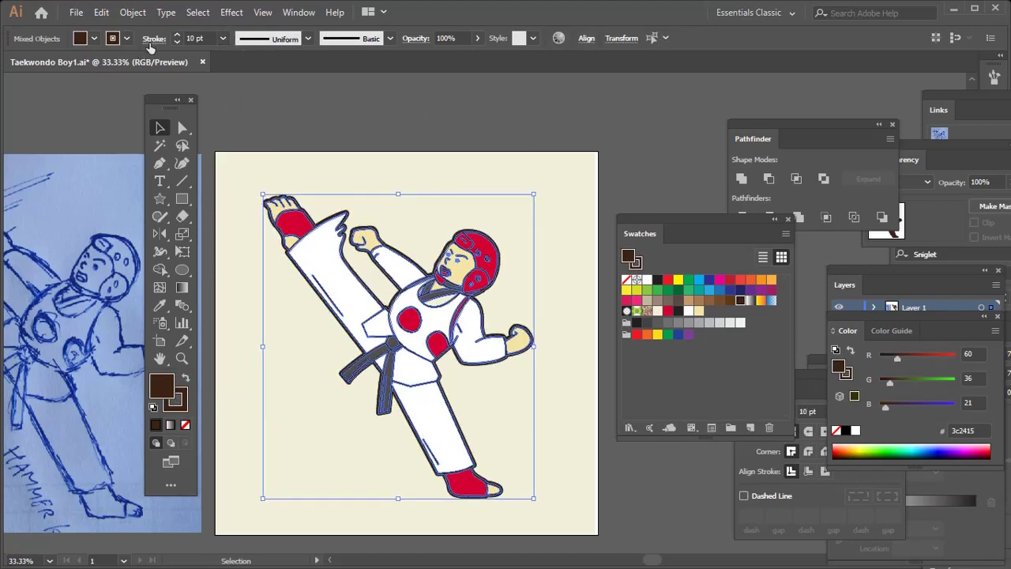
{"action": "left_click", "coordinate": [154, 38]}
{"action": "left_click", "coordinate": [91, 96]}
{"action": "left_click", "coordinate": [74, 75]}
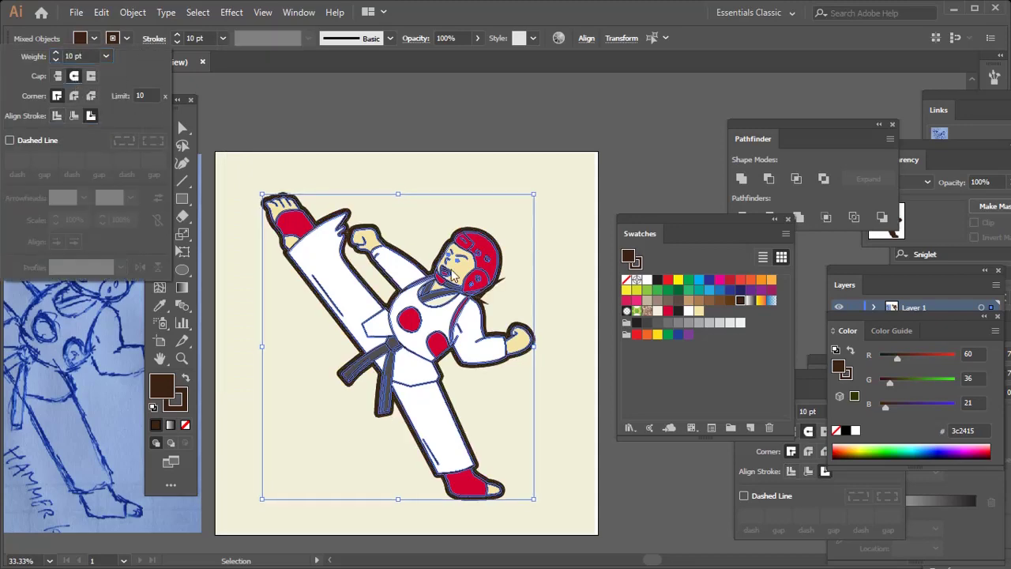
Zoom in on the figure and settle the outline weight at 4 pt.
{"action": "key", "text": "z"}
{"action": "left_click", "coordinate": [400, 300]}
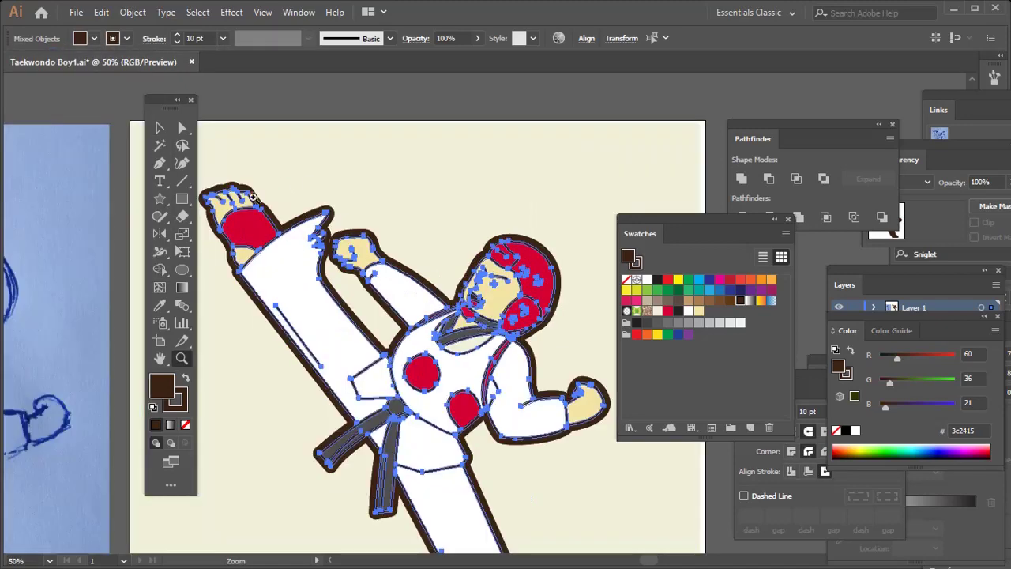
{"action": "left_click", "coordinate": [223, 38]}
{"action": "left_click", "coordinate": [240, 168]}
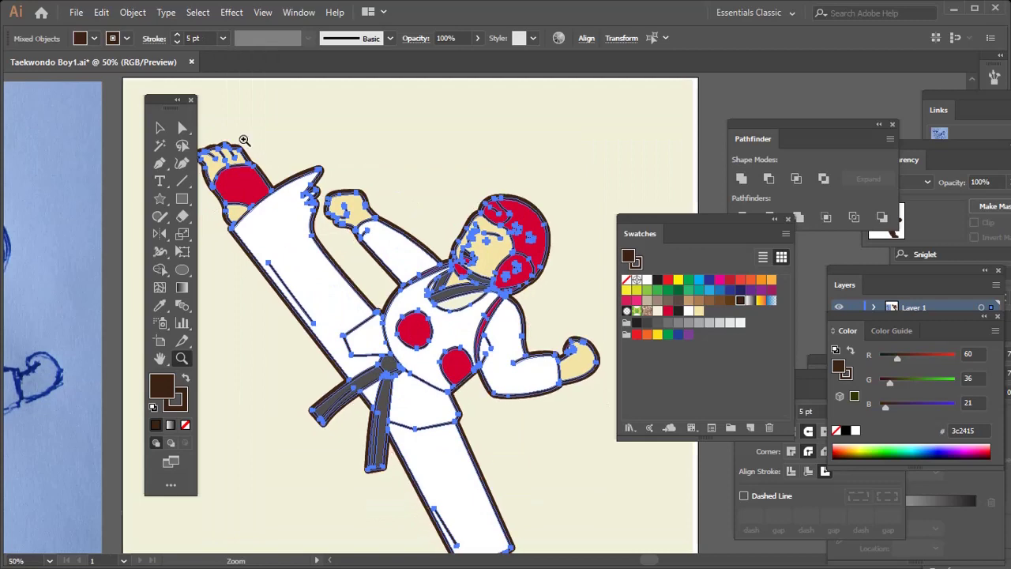
{"action": "left_click", "coordinate": [222, 37]}
{"action": "left_click", "coordinate": [237, 151]}
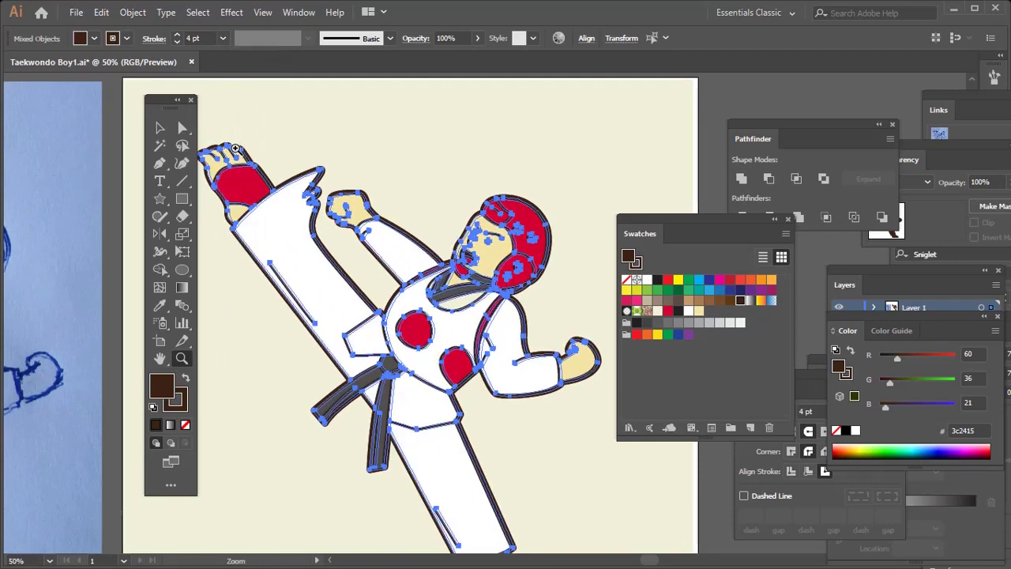
Expand the outlines into filled shapes and unite them into one shape.
{"action": "left_click", "coordinate": [133, 12]}
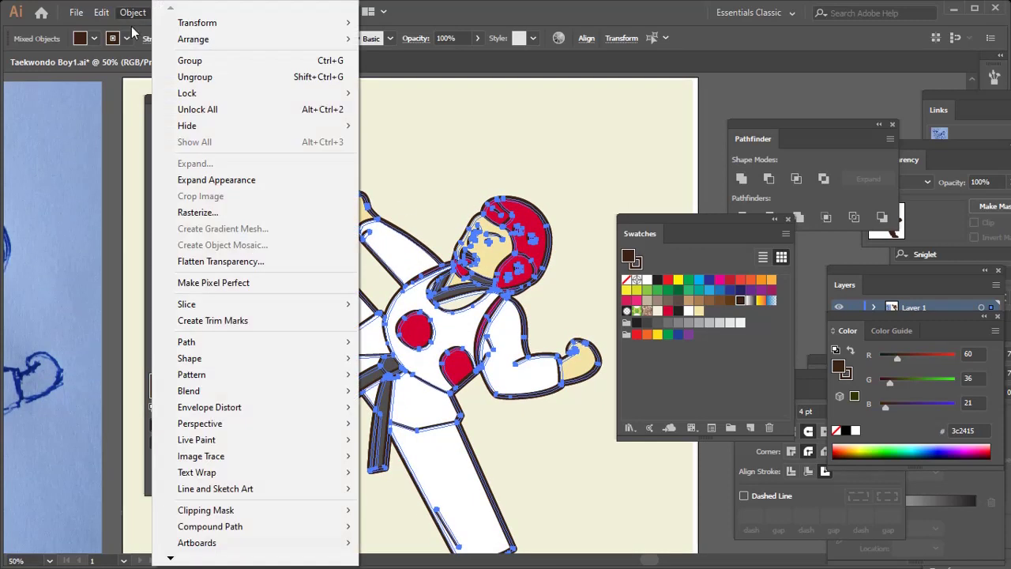
{"action": "left_click", "coordinate": [411, 438]}
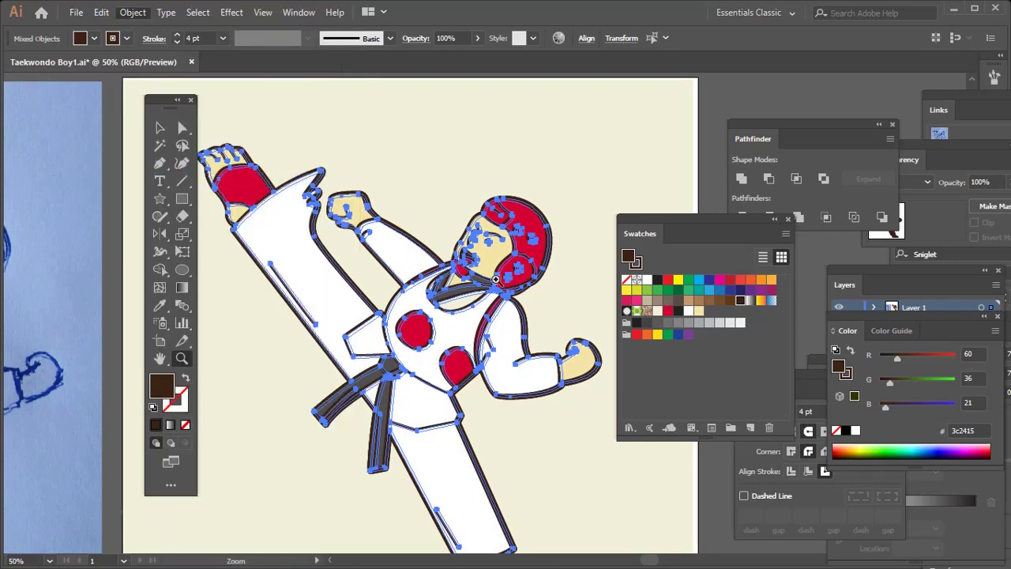
{"action": "left_click", "coordinate": [742, 178]}
Zoom in on the upper body and direct-select the hanging belt piece.
{"action": "key", "text": "ctrl+shift+a"}
{"action": "key", "text": "ctrl+equal"}
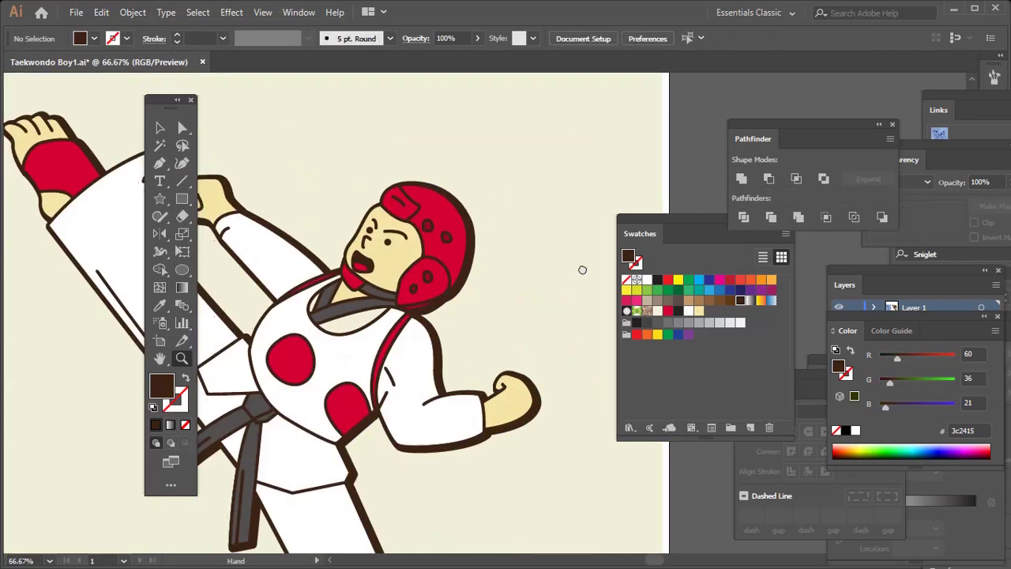
{"action": "left_click_drag", "start_coordinate": [582, 270], "coordinate": [621, 226]}
{"action": "key", "text": "v"}
{"action": "left_click", "coordinate": [507, 234]}
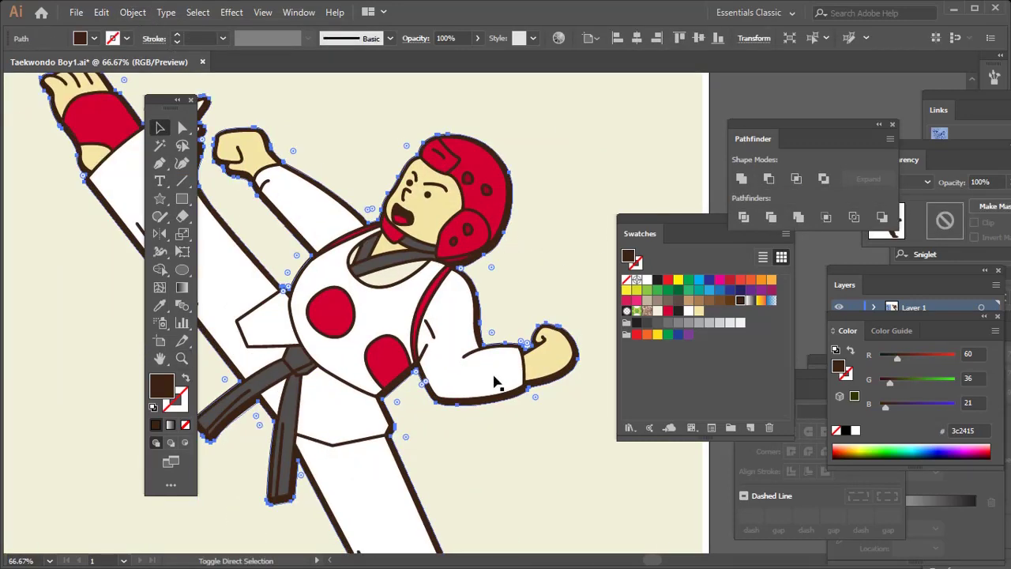
{"action": "key", "text": "ctrl+shift+a"}
{"action": "scroll", "coordinate": [495, 382], "scroll_direction": "down", "scroll_amount": 2}
{"action": "scroll", "coordinate": [442, 356], "scroll_direction": "up", "scroll_amount": 2}
{"action": "key", "text": "a"}
{"action": "left_click", "coordinate": [424, 353]}
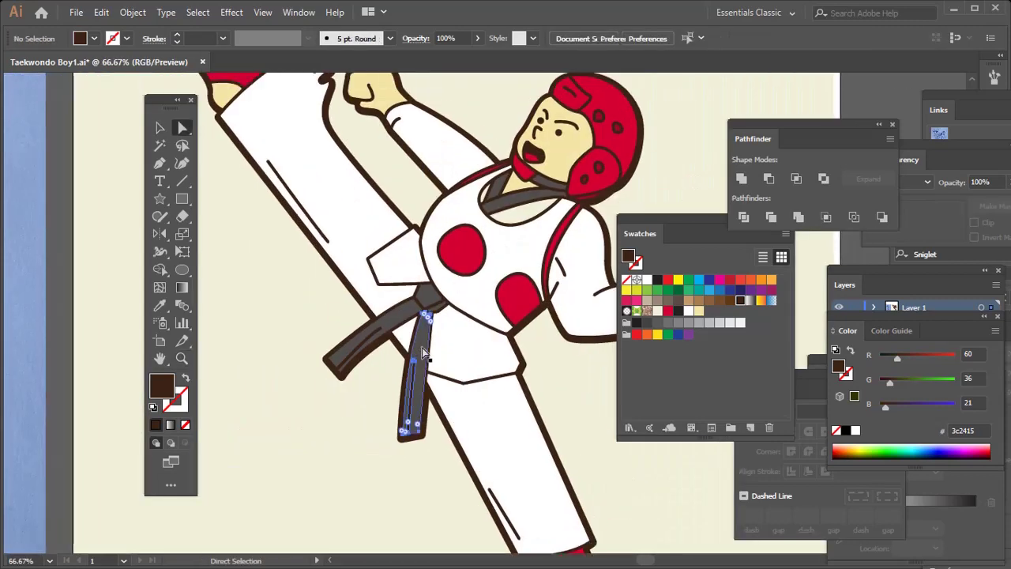
Select all pieces sharing the belt's fill and recolour them 90% black grey.
{"action": "left_click", "coordinate": [197, 12]}
{"action": "left_click", "coordinate": [442, 219]}
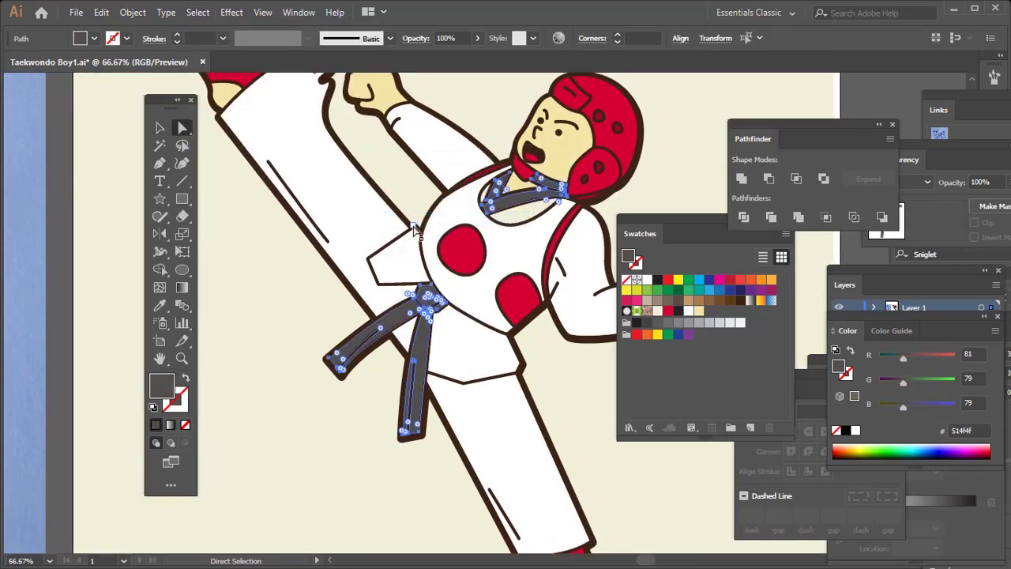
{"action": "key", "text": "i"}
{"action": "left_click", "coordinate": [648, 323]}
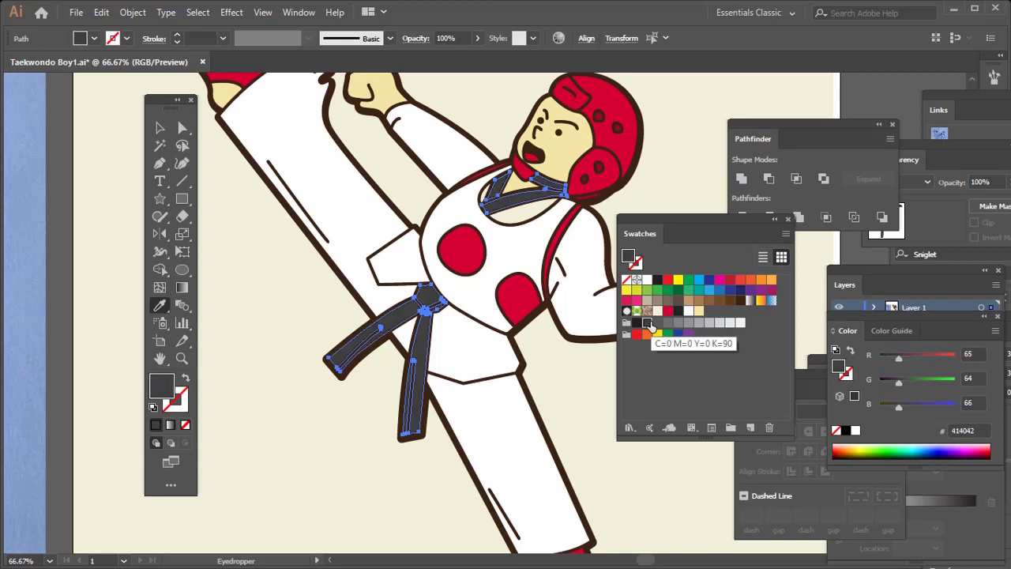
{"action": "key", "text": "ctrl+shift+a"}
{"action": "key", "text": "z"}
{"action": "left_click", "coordinate": [401, 332], "text": "alt"}
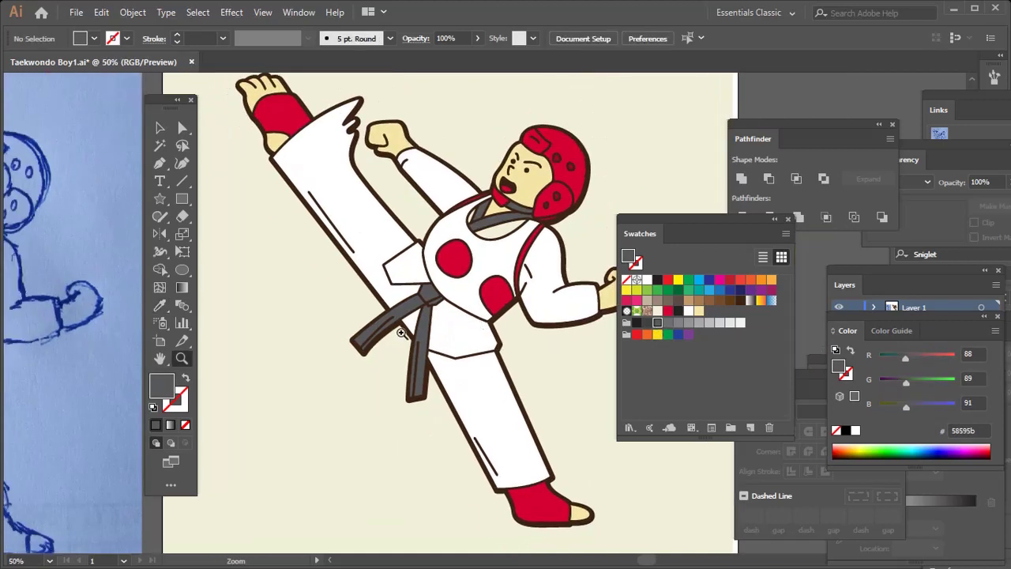
{"action": "key", "text": "t"}
{"action": "type", "text": "Ba Chagi"}
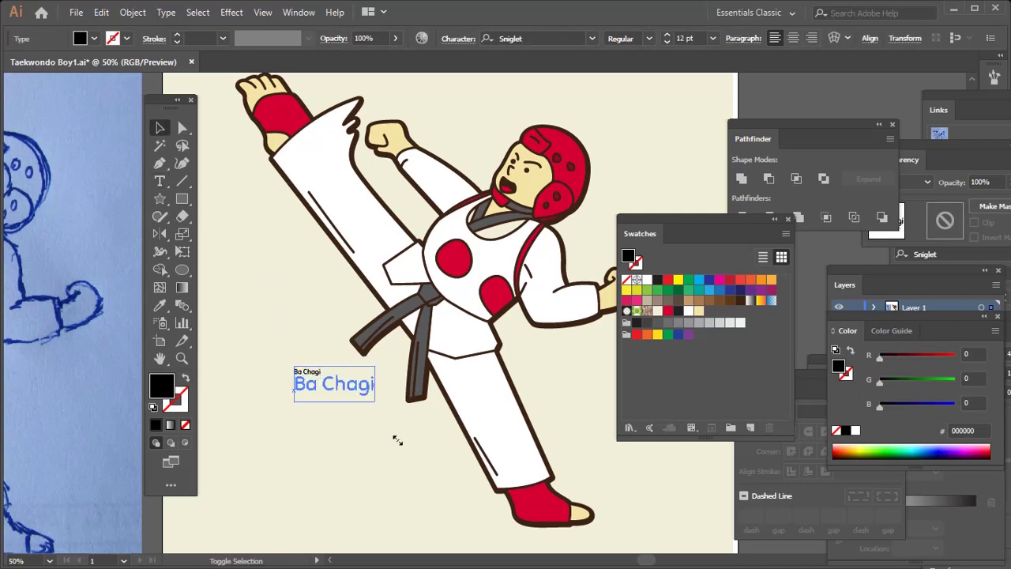
Rotate 'Ba Chagi' along the raised leg and retype a copy as 'Hammer Kick'.
{"action": "mouse_move", "coordinate": [375, 401]}
{"action": "left_mouse_down"}
{"action": "mouse_move", "coordinate": [440, 419]}
{"action": "mouse_move", "coordinate": [419, 442]}
{"action": "mouse_move", "coordinate": [320, 267]}
{"action": "mouse_move", "coordinate": [348, 337]}
{"action": "left_mouse_up"}
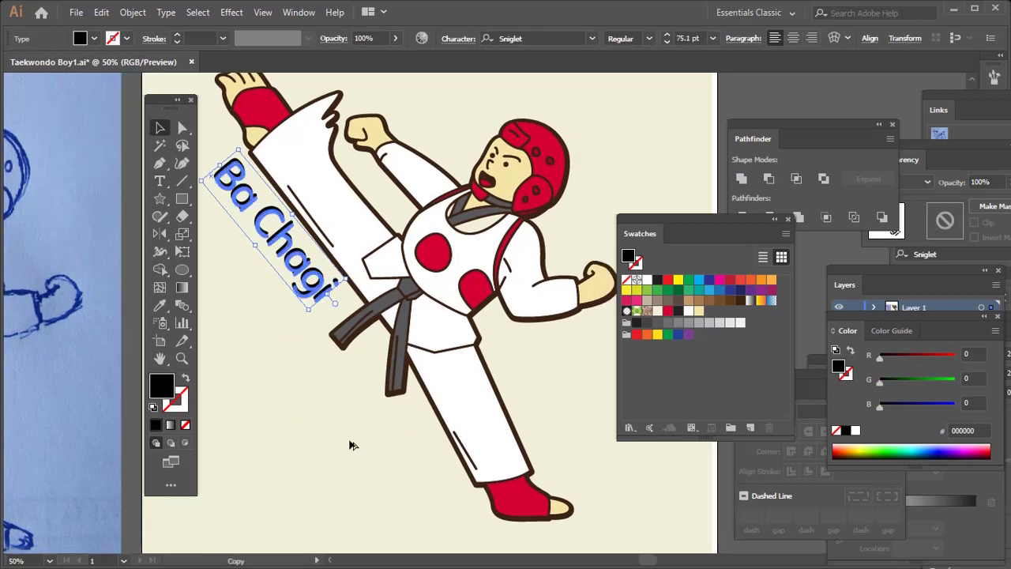
{"action": "left_click_drag", "start_coordinate": [353, 445], "coordinate": [349, 437]}
{"action": "double_click", "coordinate": [348, 436]}
{"action": "type", "text": "HA"}
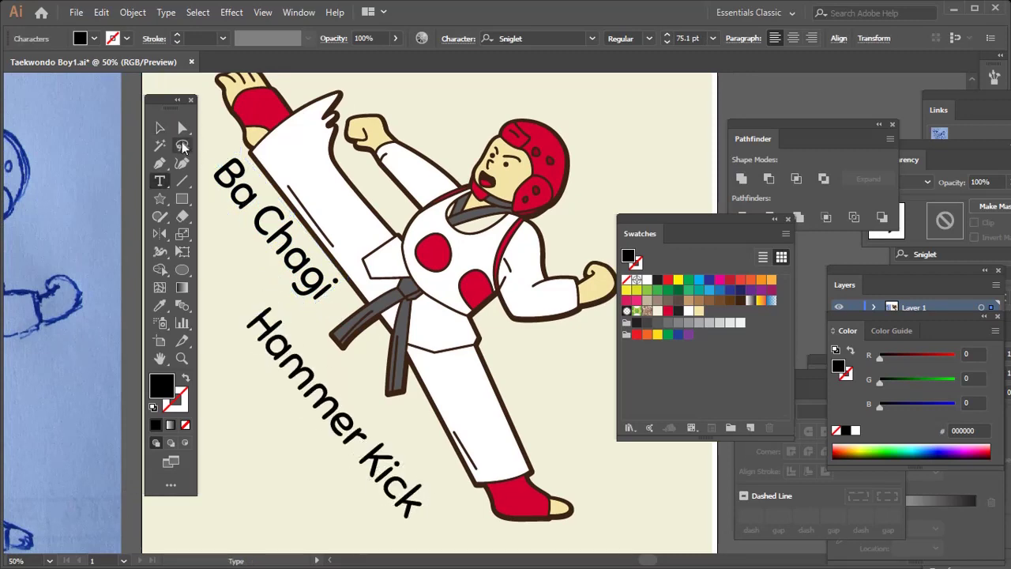
{"action": "key", "text": "Escape"}
Move the 'Hammer Kick' label along the standing leg.
{"action": "key", "text": "ctrl+minus"}
{"action": "left_click", "coordinate": [395, 383]}
{"action": "mouse_move", "coordinate": [399, 381]}
{"action": "left_mouse_down"}
{"action": "mouse_move", "coordinate": [525, 367]}
{"action": "mouse_move", "coordinate": [514, 347]}
{"action": "left_mouse_up"}
{"action": "key", "text": "z"}
{"action": "left_click", "coordinate": [514, 364]}
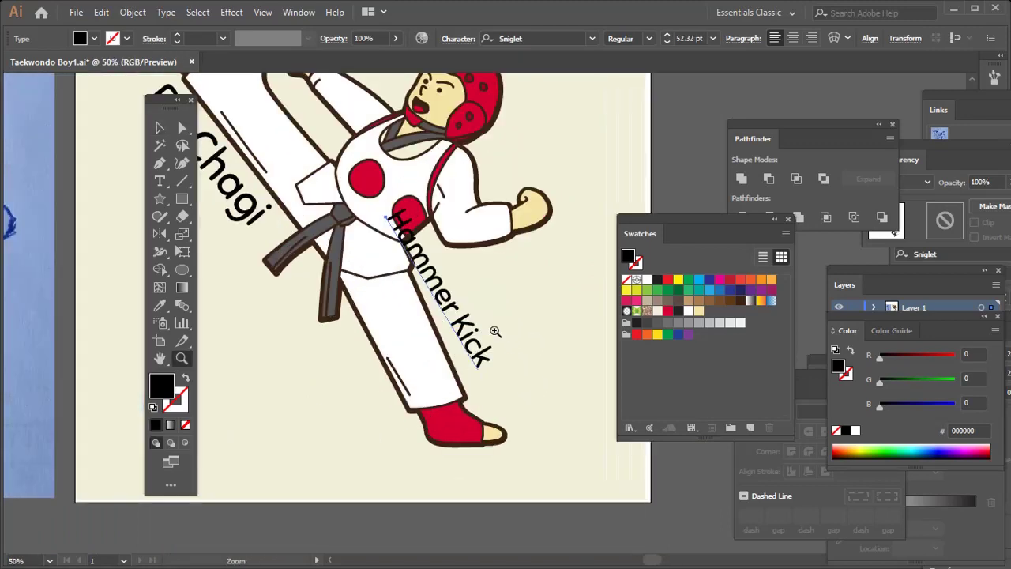
{"action": "left_click", "coordinate": [495, 331]}
{"action": "key", "text": "v"}
{"action": "mouse_move", "coordinate": [474, 347]}
{"action": "left_mouse_down"}
{"action": "mouse_move", "coordinate": [513, 406]}
{"action": "mouse_move", "coordinate": [472, 375]}
{"action": "mouse_move", "coordinate": [555, 462]}
{"action": "left_mouse_up"}
Colour both labels dark brown like the outlines and zoom out to the artboard.
{"action": "left_click", "coordinate": [243, 252], "text": "shift"}
{"action": "key", "text": "i"}
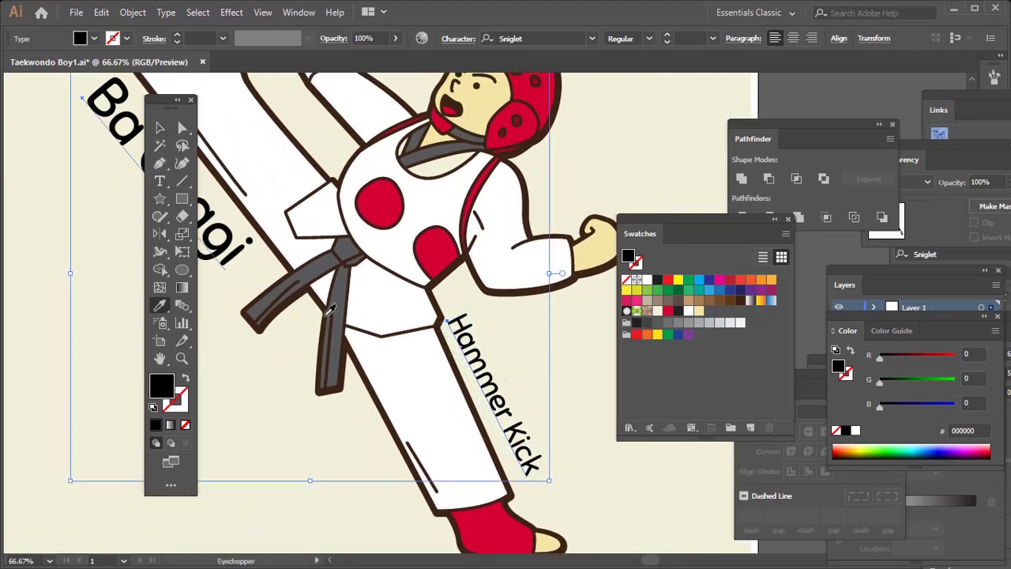
{"action": "left_click", "coordinate": [381, 307]}
{"action": "key", "text": "ctrl+shift+a"}
{"action": "key", "text": "z"}
{"action": "key", "text": "ctrl+minus"}
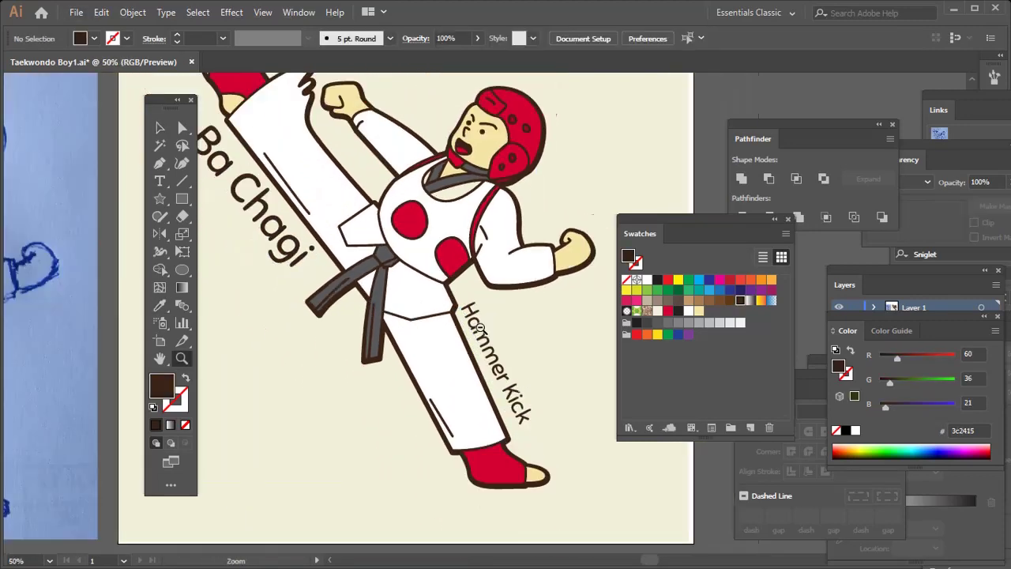
{"action": "key", "text": "ctrl+minus"}
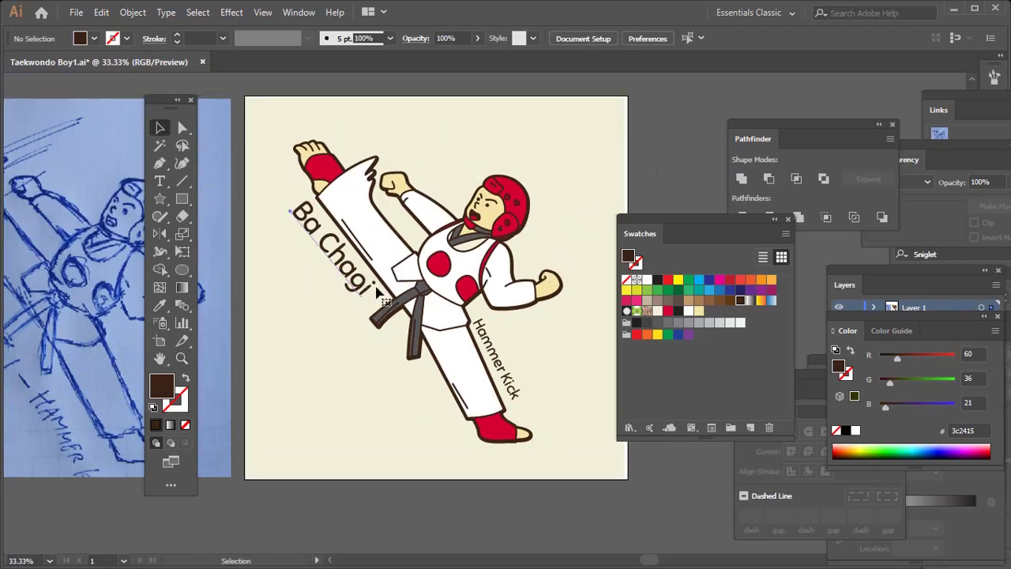
Select the 'Ba Chagi' label.
{"action": "left_click", "coordinate": [379, 292]}
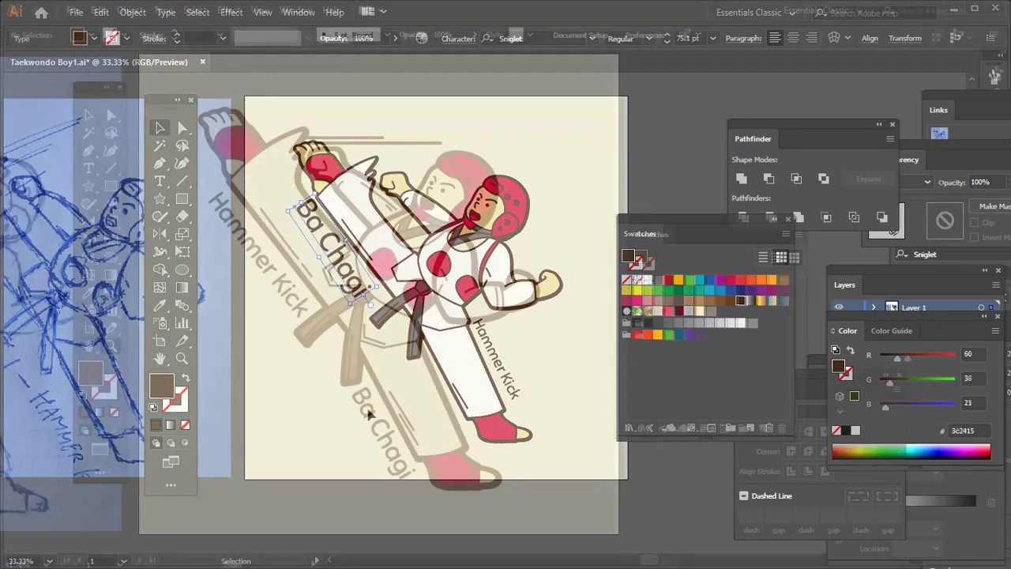